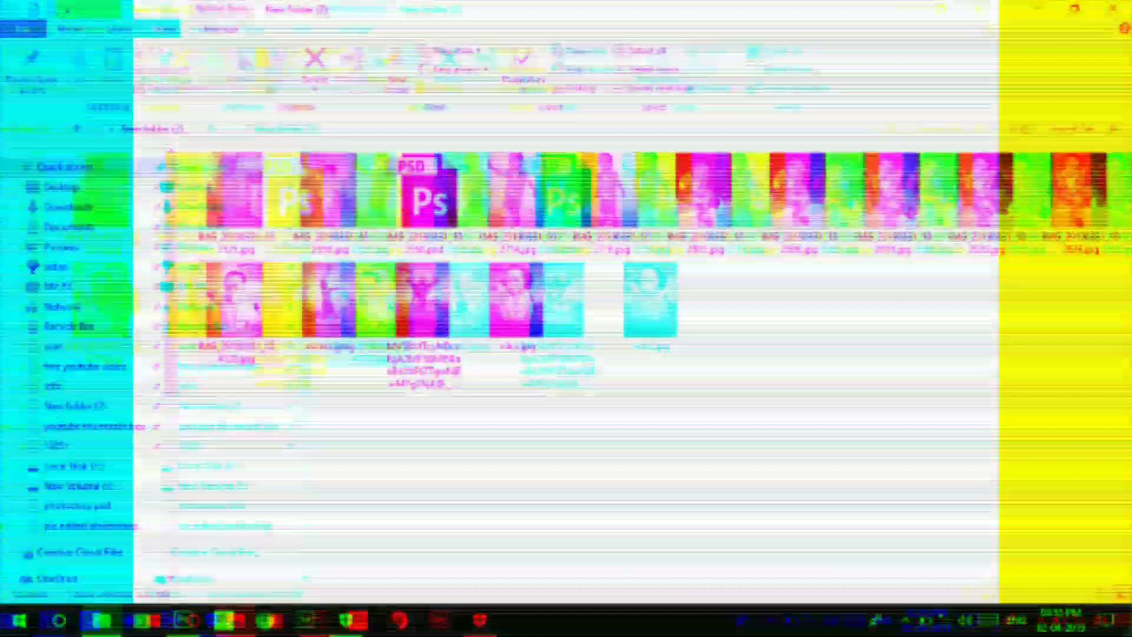
Drag IMG_20190331_124120.jpg from File Explorer into Photoshop to open it as a document.
drag(201, 616, 444, 222)
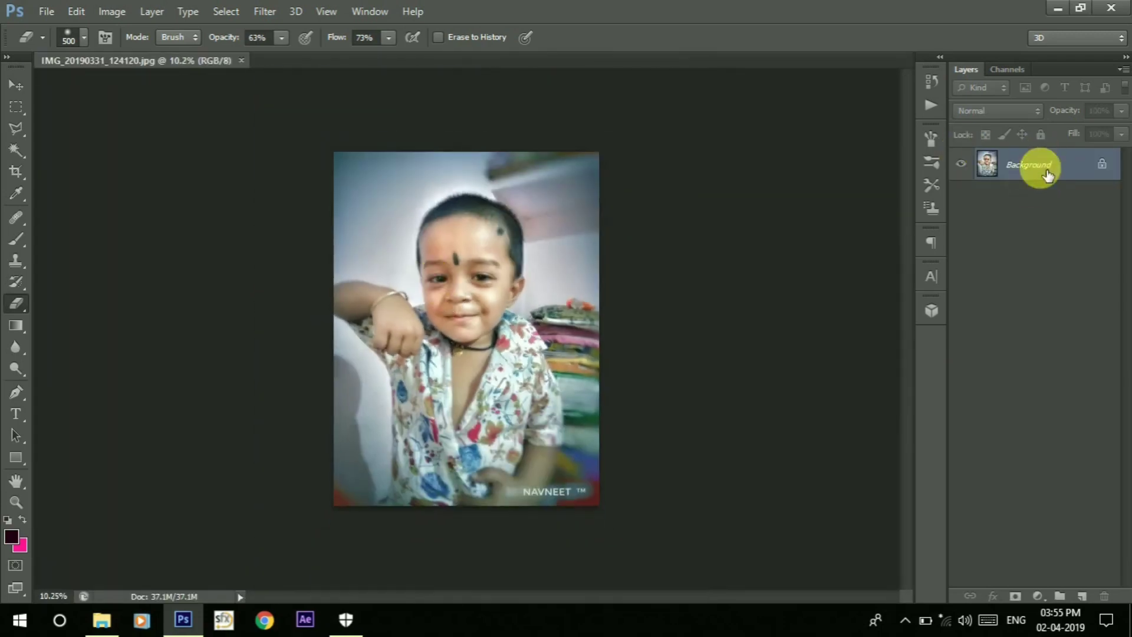
Duplicate the photo onto Layer 1 and hide the Background layer.
key(ctrl+j)
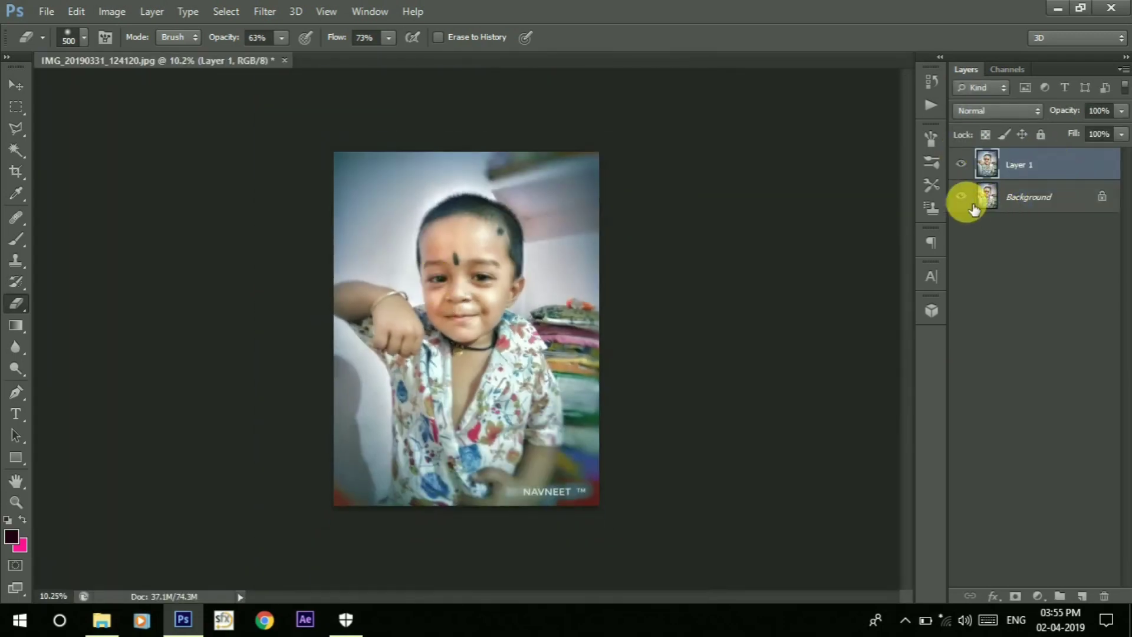
click(961, 196)
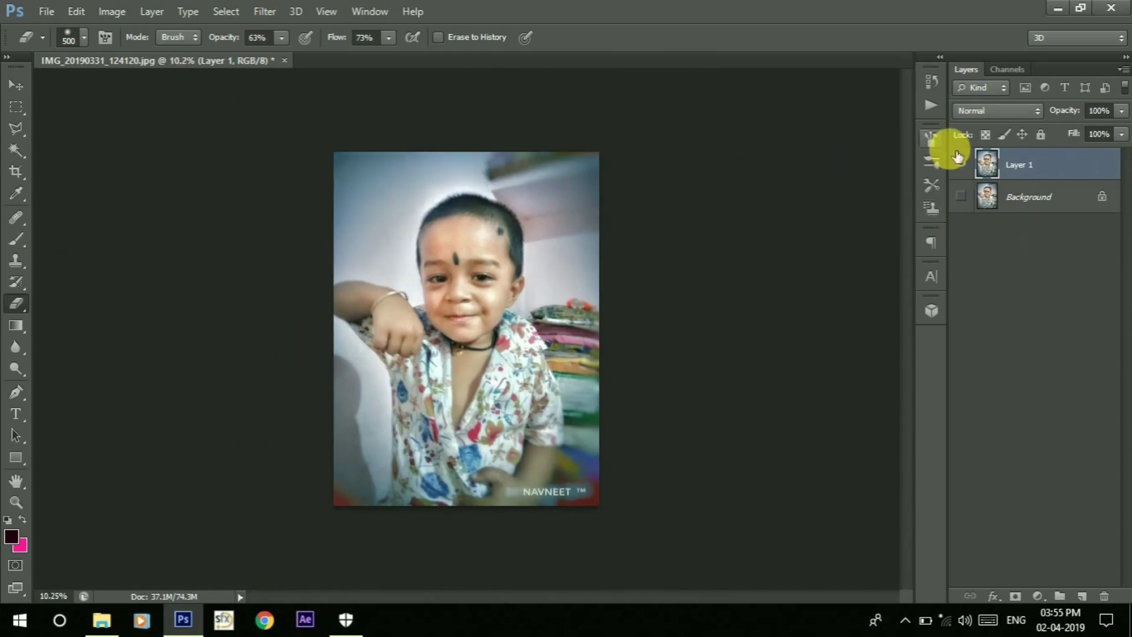
scroll(348, 288, up, 1)
Trace a Pen path of anchor points around the child's outline for selection.
key(p)
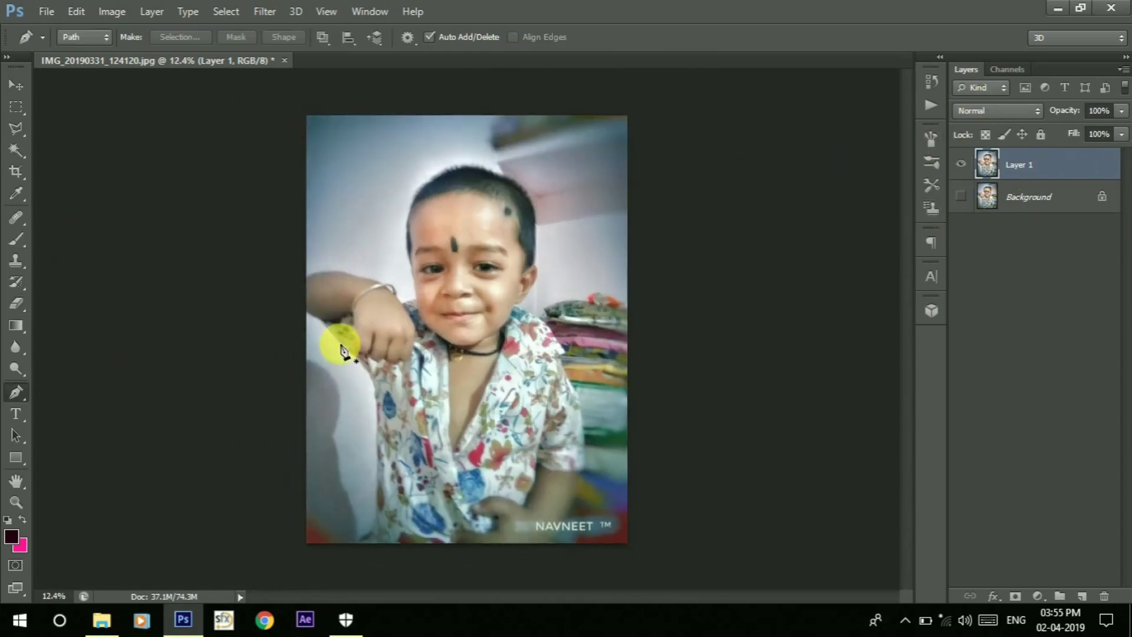
scroll(336, 330, up, 3)
drag(341, 341, 398, 131)
scroll(353, 353, down, 2)
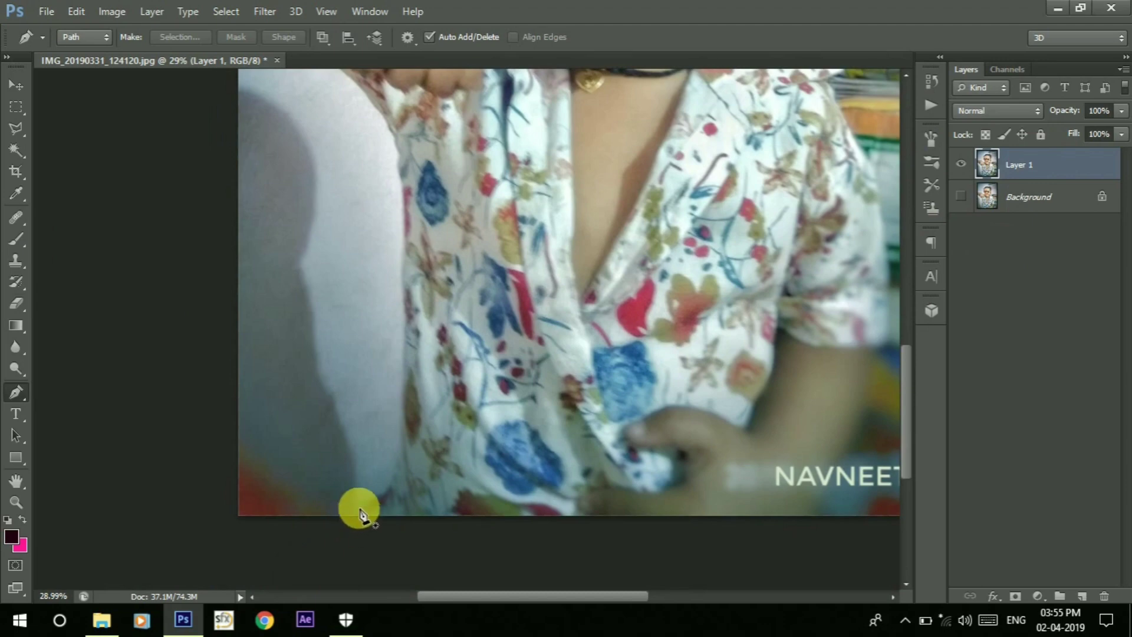
click(360, 515)
click(386, 492)
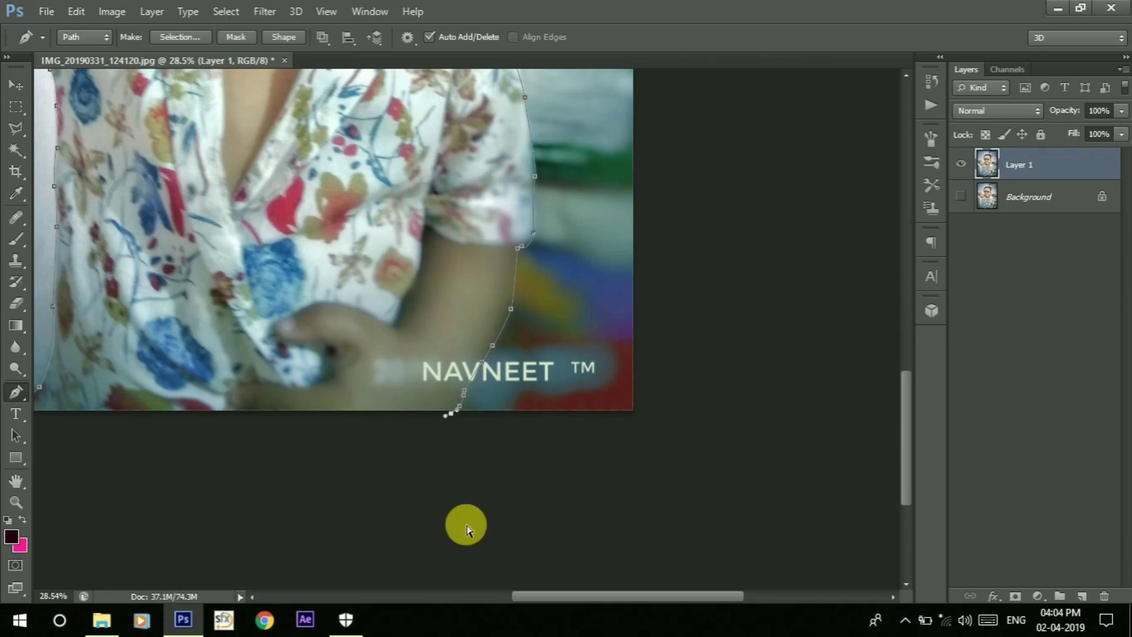
scroll(350, 399, down, 1)
scroll(395, 383, left, 3)
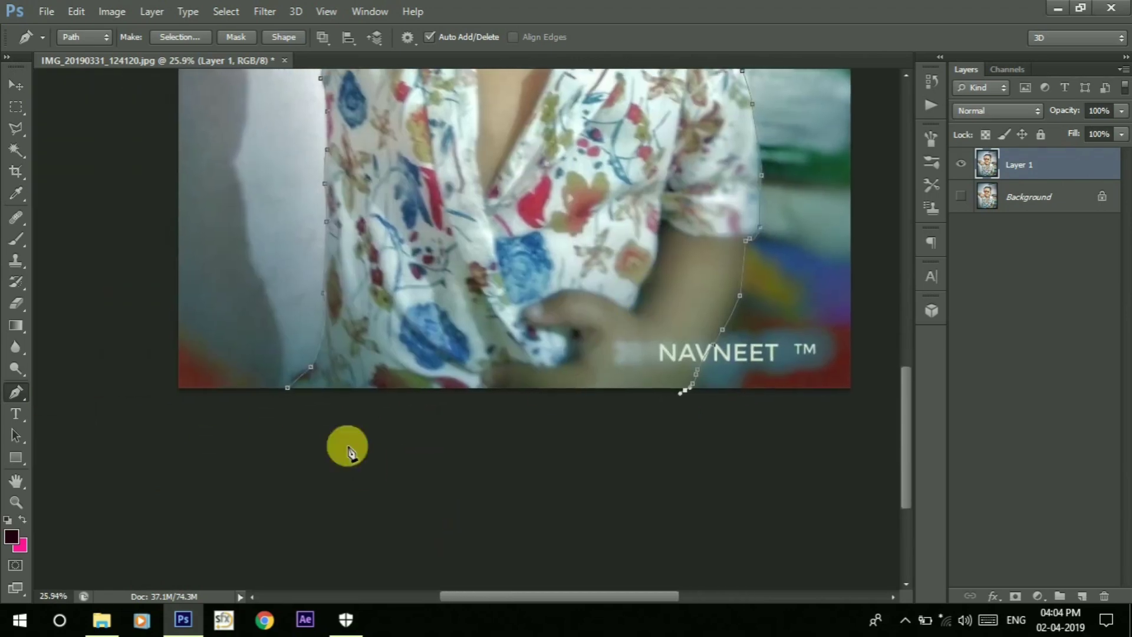
click(302, 435)
scroll(289, 394, down, 1)
scroll(290, 394, down, 1)
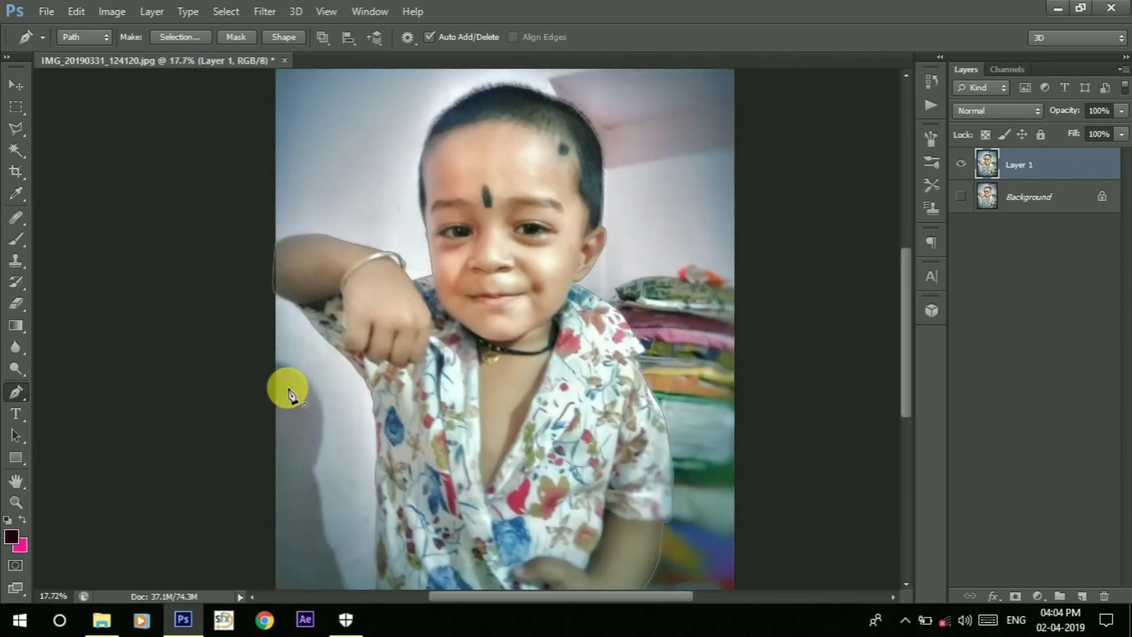
scroll(292, 395, down, 1)
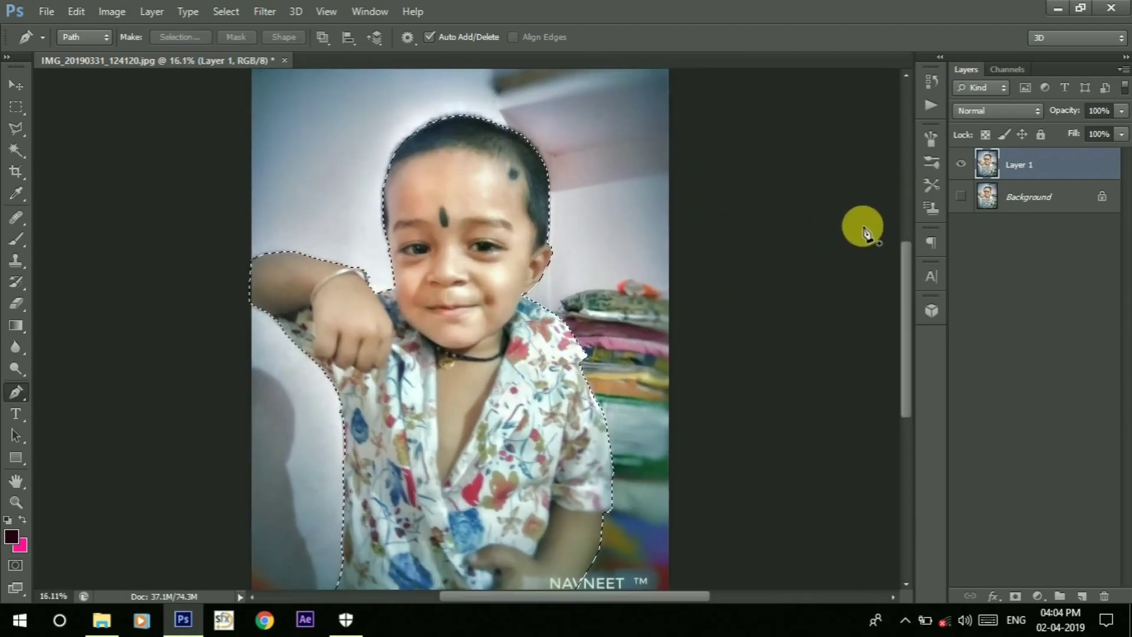
Delete the background around the child on Layer 1 and deselect.
key(Delete)
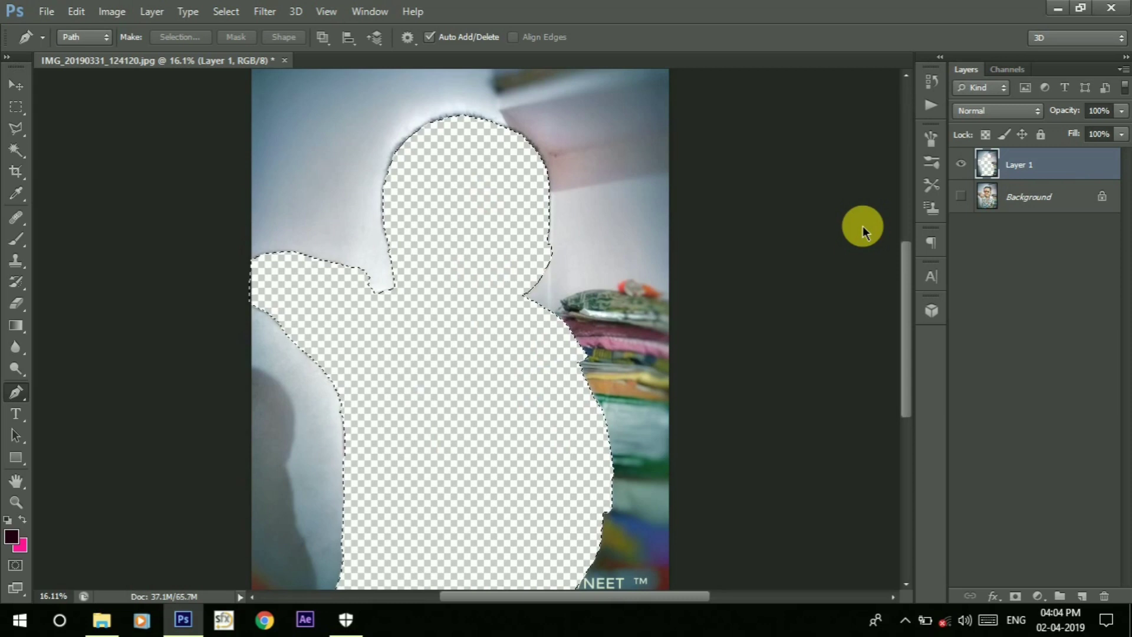
key(ctrl+z)
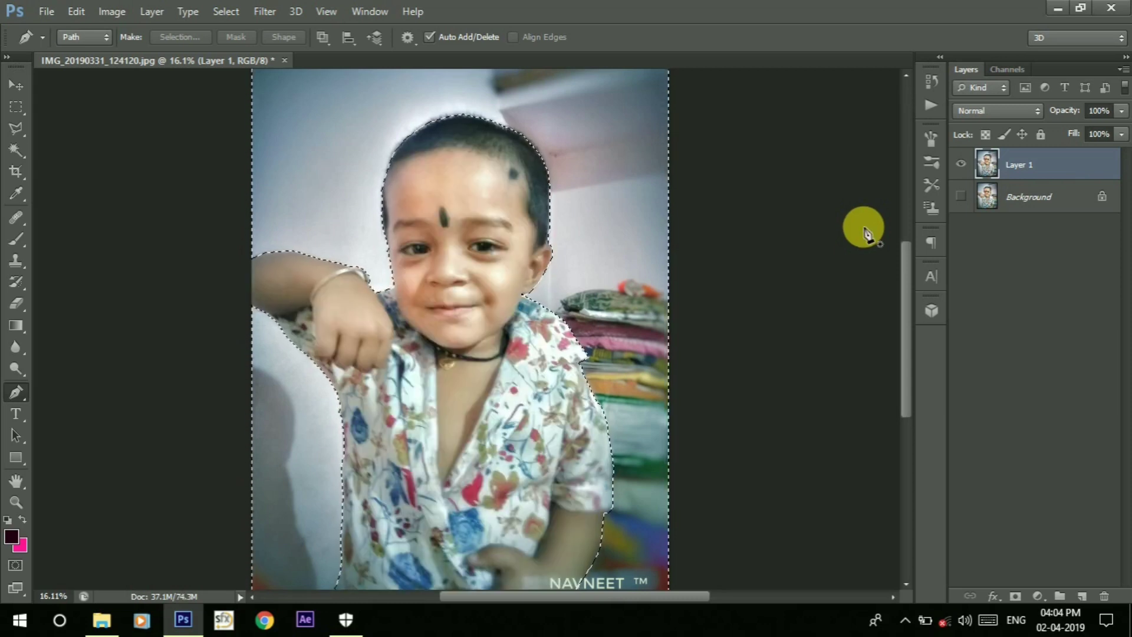
key(Delete)
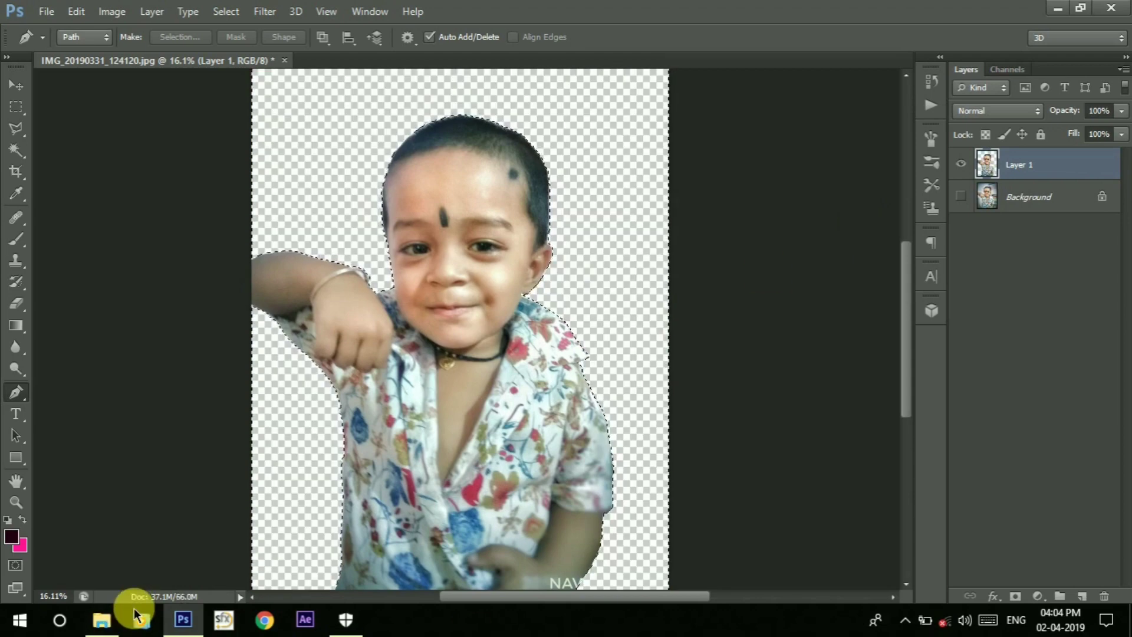
key(ctrl+d)
Return to File Explorer's New folder (2) with the source images.
scroll(446, 322, up, 1)
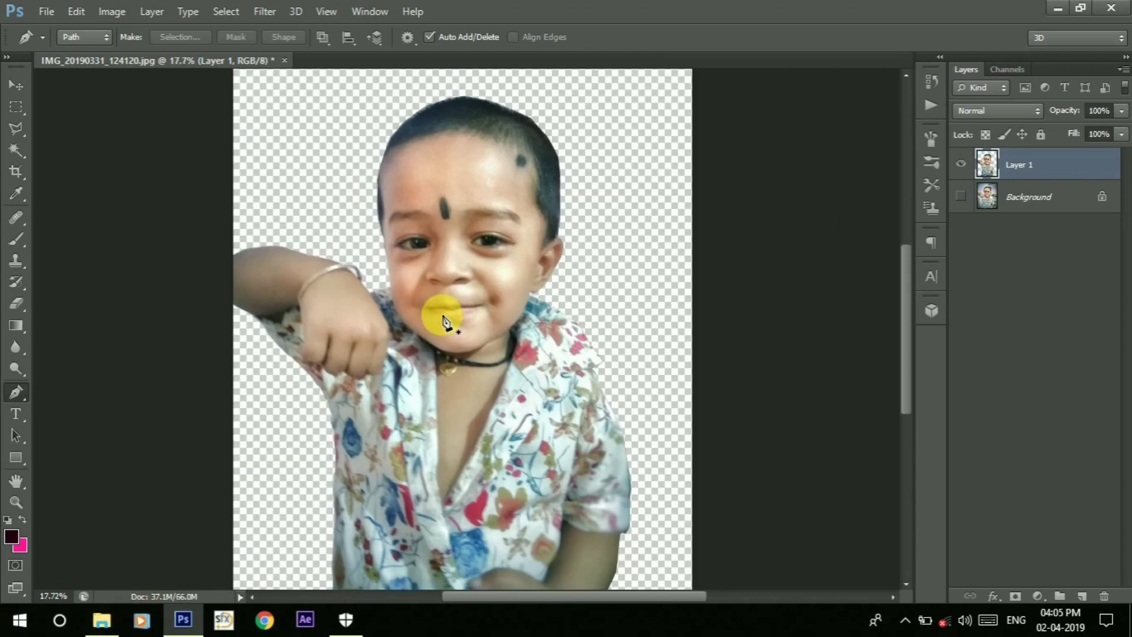
scroll(519, 110, down, 1)
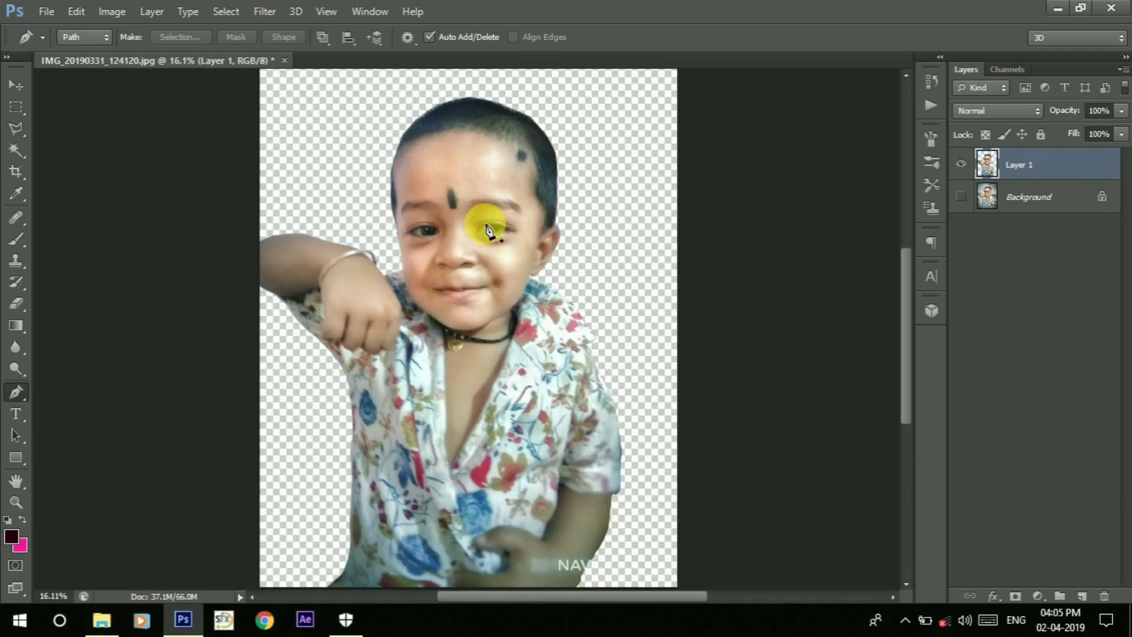
scroll(487, 230, down, 1)
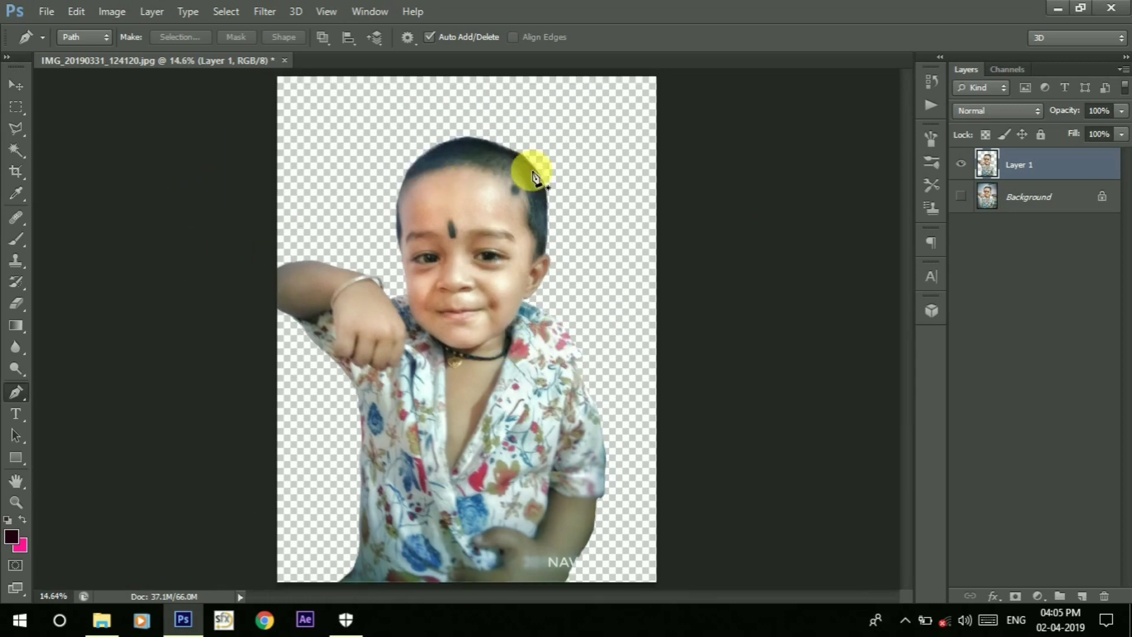
click(146, 619)
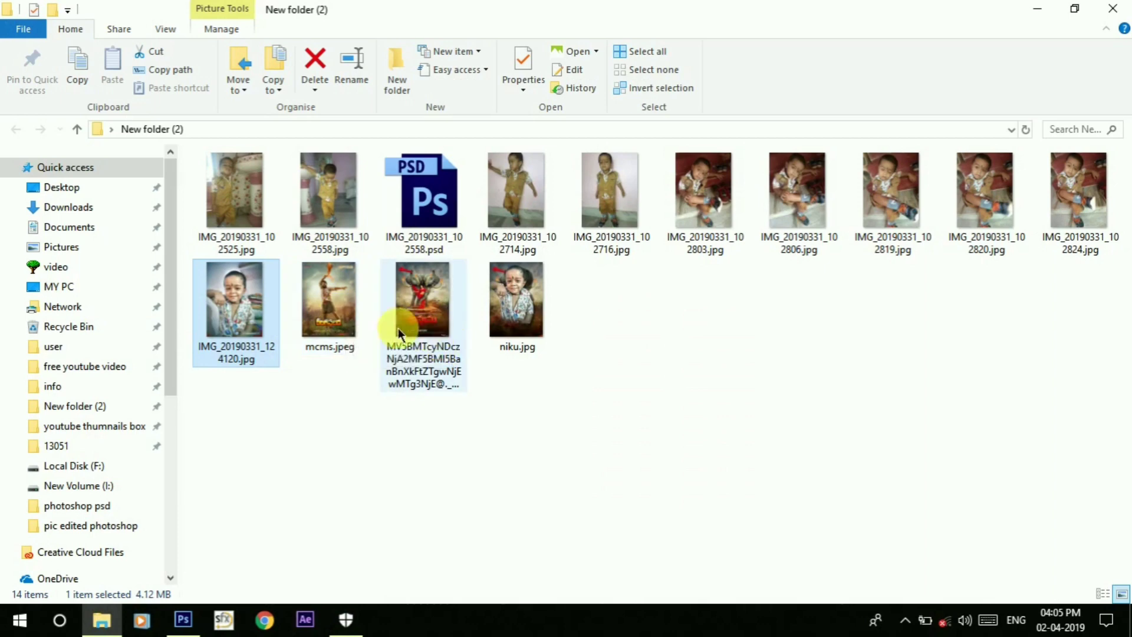
Preview mcms.jpeg, then drag it into Photoshop as a second document.
double_click(332, 327)
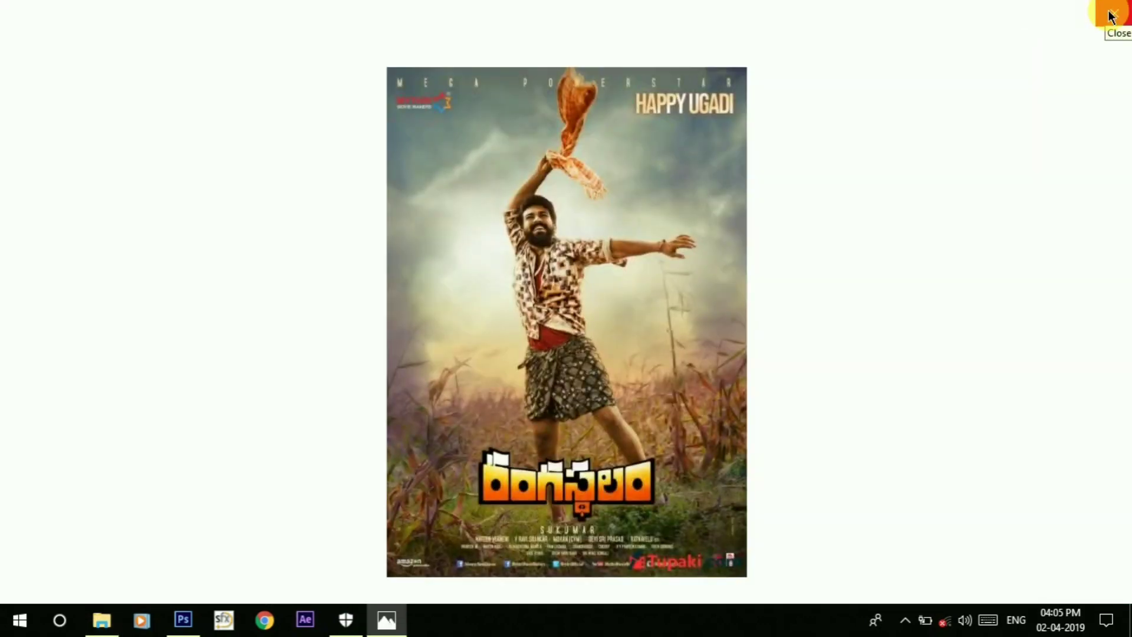
click(1111, 16)
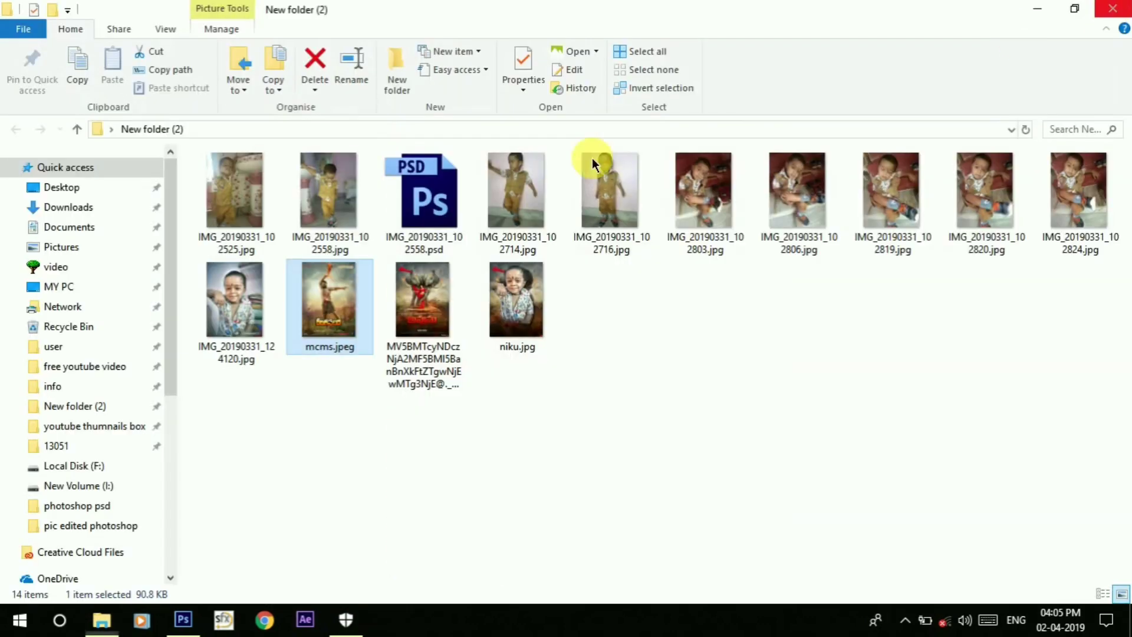
drag(333, 295, 417, 214)
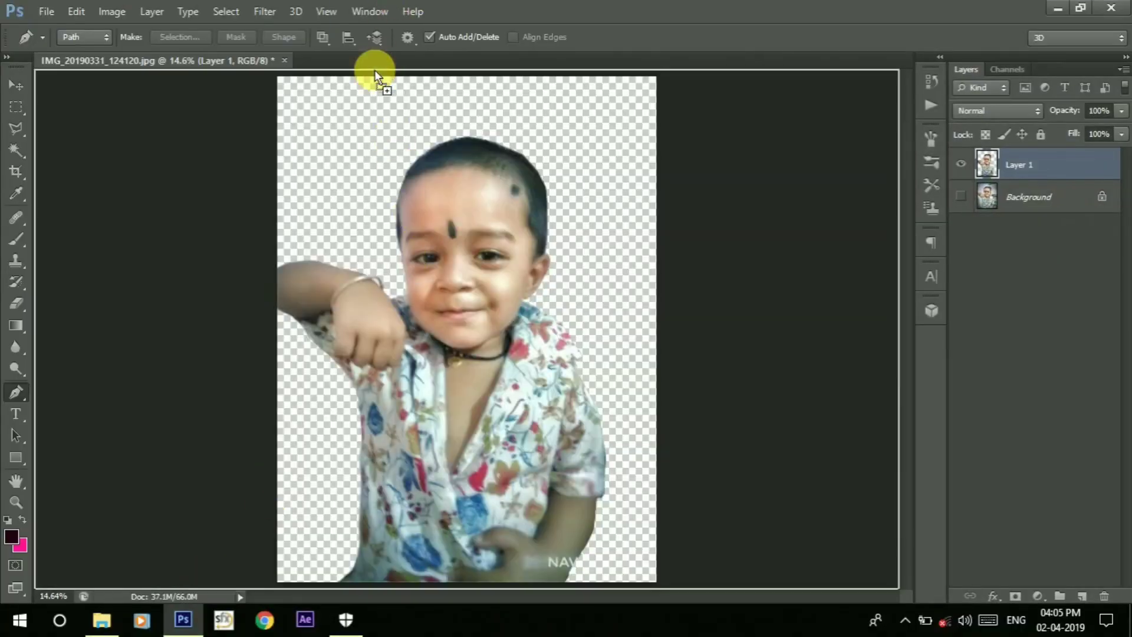
drag(374, 69, 366, 62)
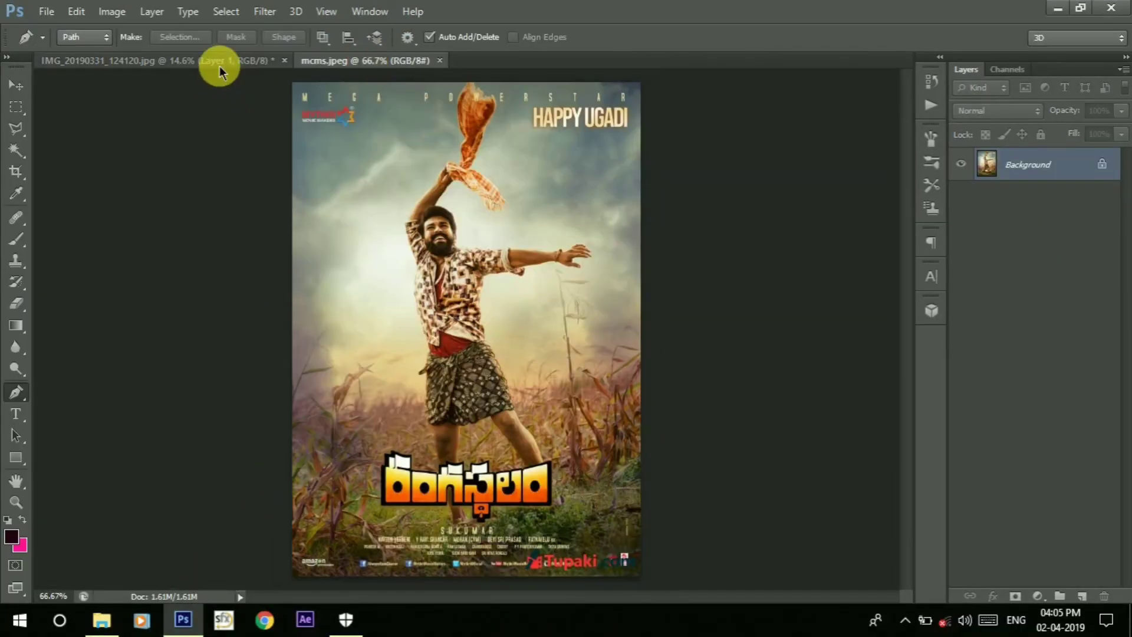
Return to the mcms.jpeg poster and select the Patch tool.
click(219, 61)
click(397, 61)
scroll(581, 311, up, 2)
scroll(472, 254, up, 1)
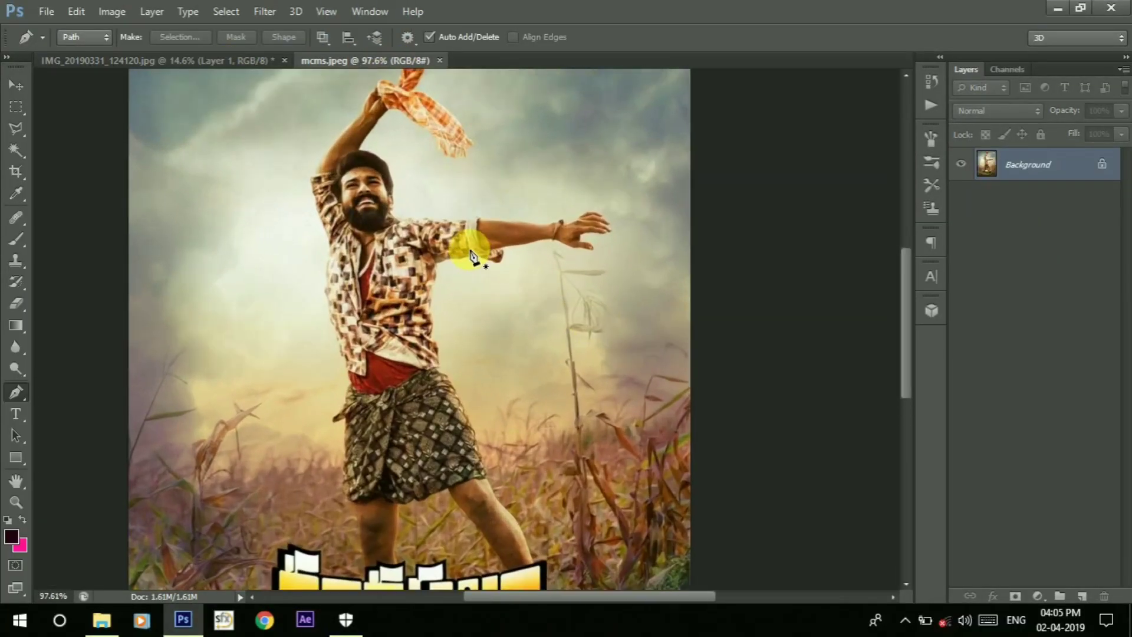
scroll(472, 255, down, 2)
scroll(508, 250, down, 1)
scroll(1009, 186, up, 1)
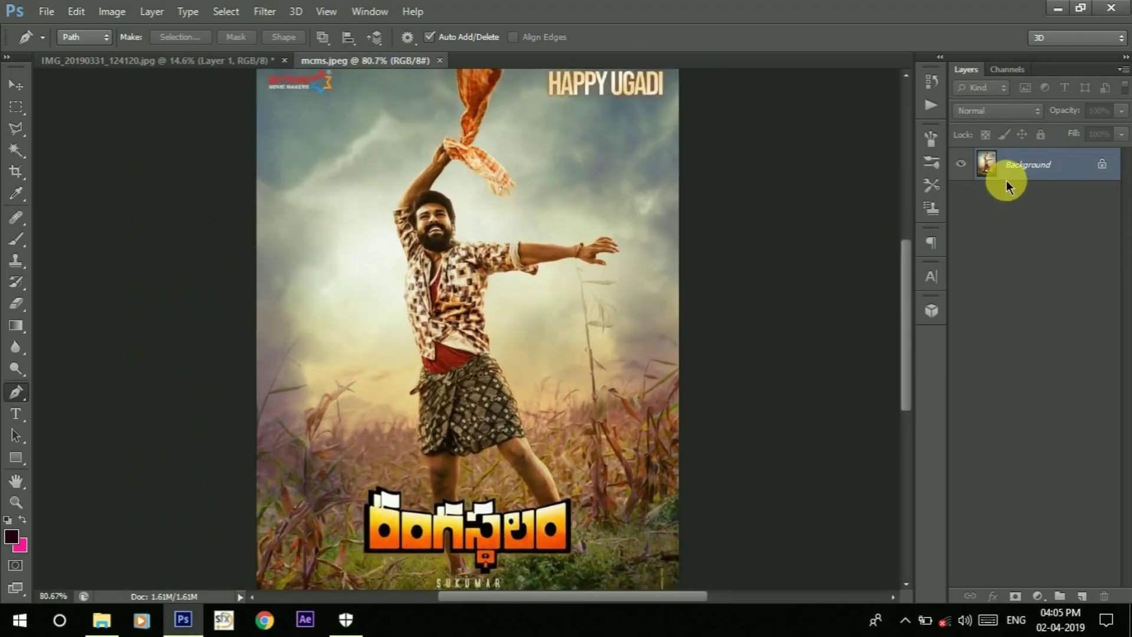
scroll(455, 188, up, 3)
scroll(250, 185, up, 3)
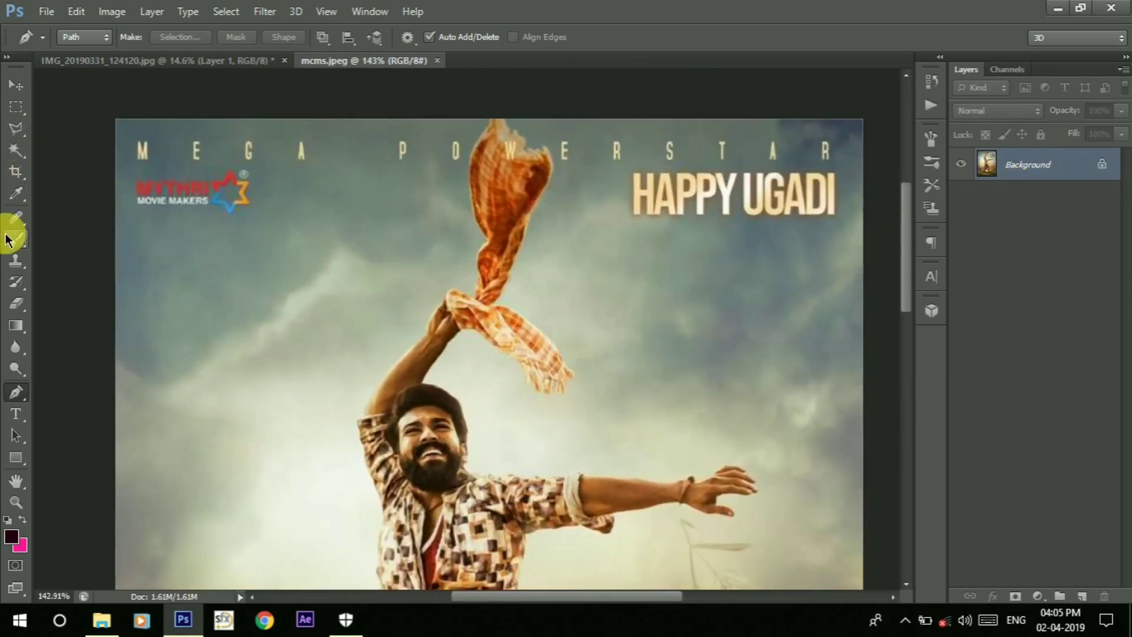
click(16, 213)
right_click(17, 215)
click(82, 246)
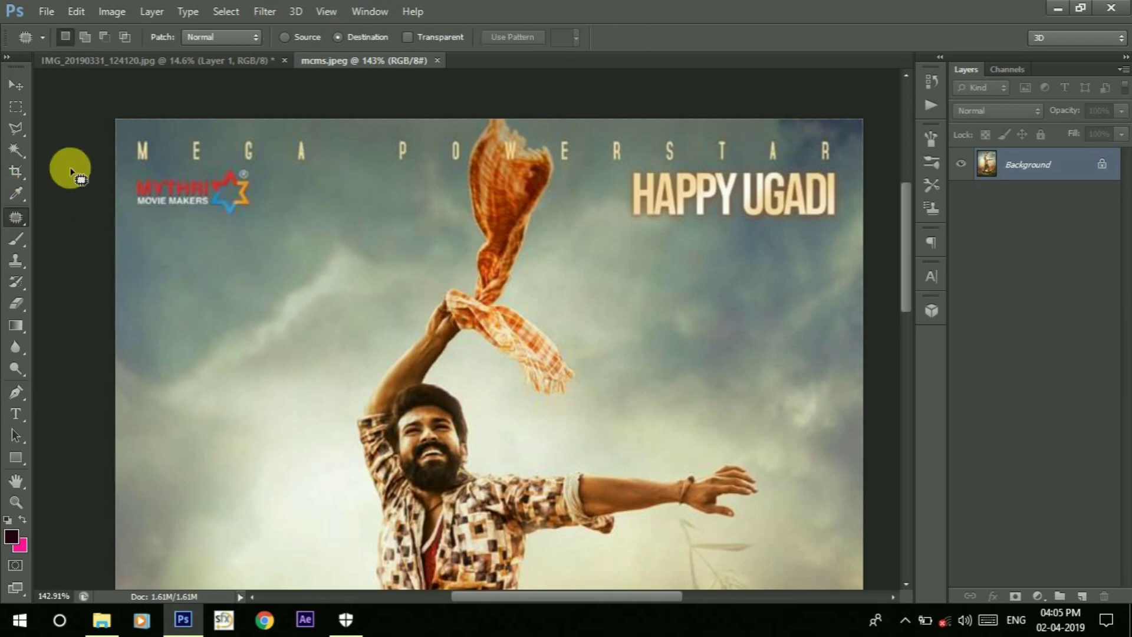
Patch the letters M and E out of the sky.
scroll(135, 141, up, 2)
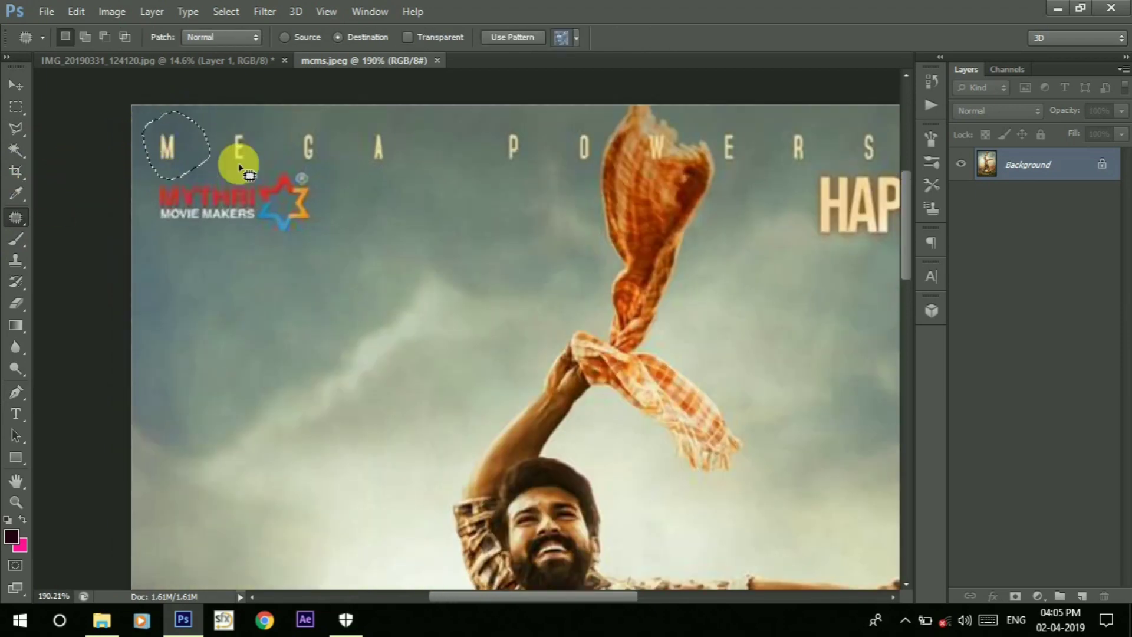
drag(143, 144, 147, 147)
drag(183, 148, 162, 157)
drag(132, 239, 161, 294)
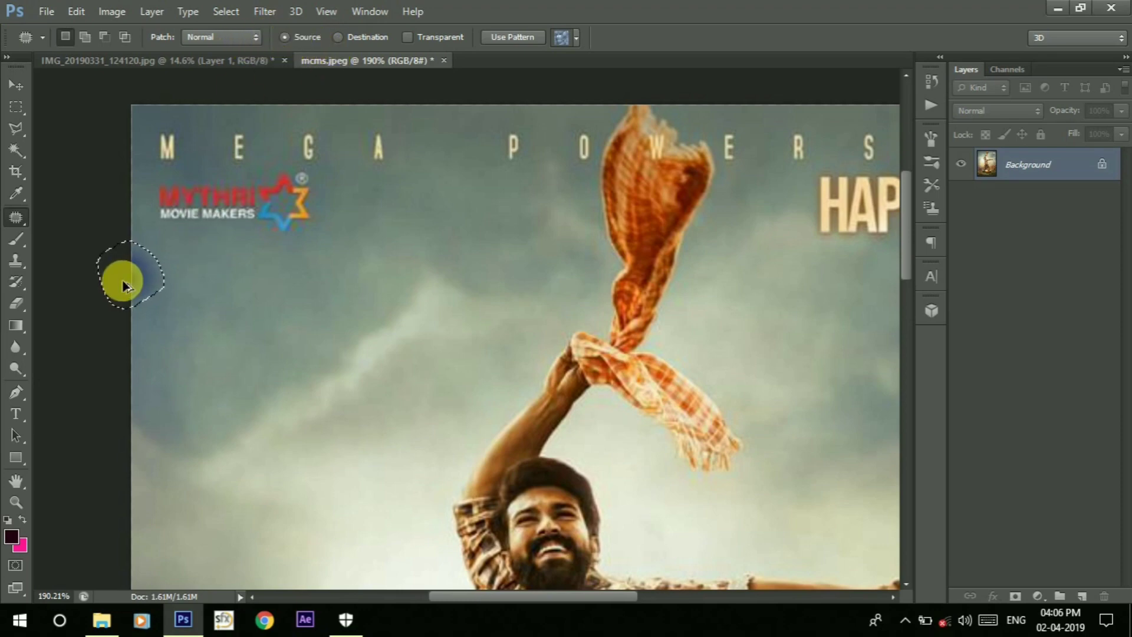
drag(122, 285, 151, 314)
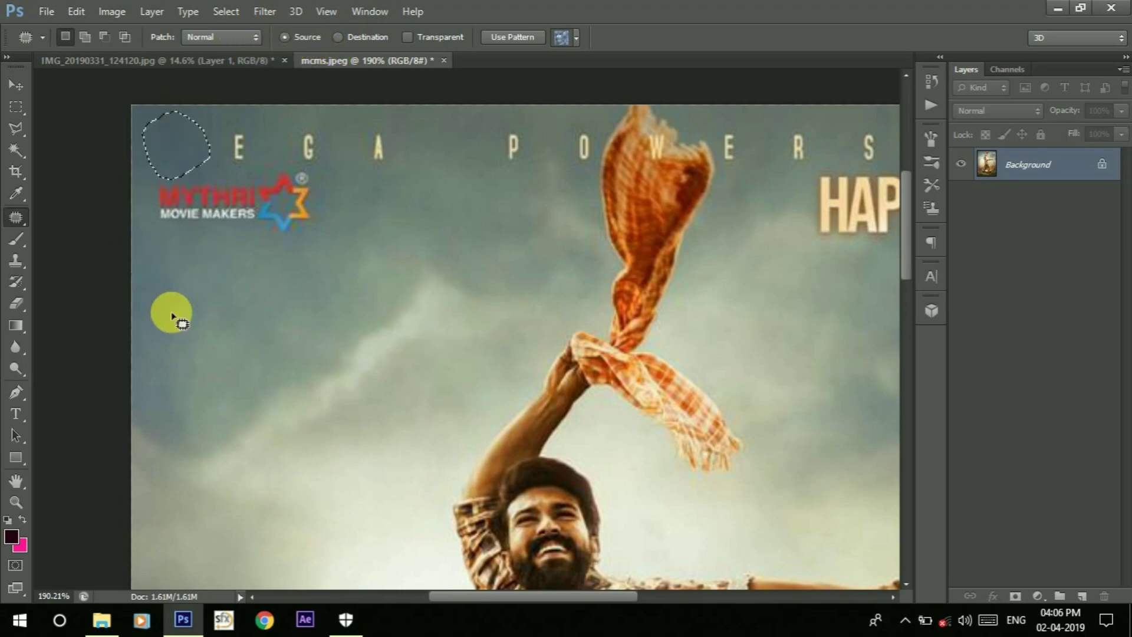
key(ctrl+d)
mouse_move(245, 165)
mouse_down()
mouse_move(223, 135)
mouse_move(243, 247)
mouse_up()
key(ctrl+d)
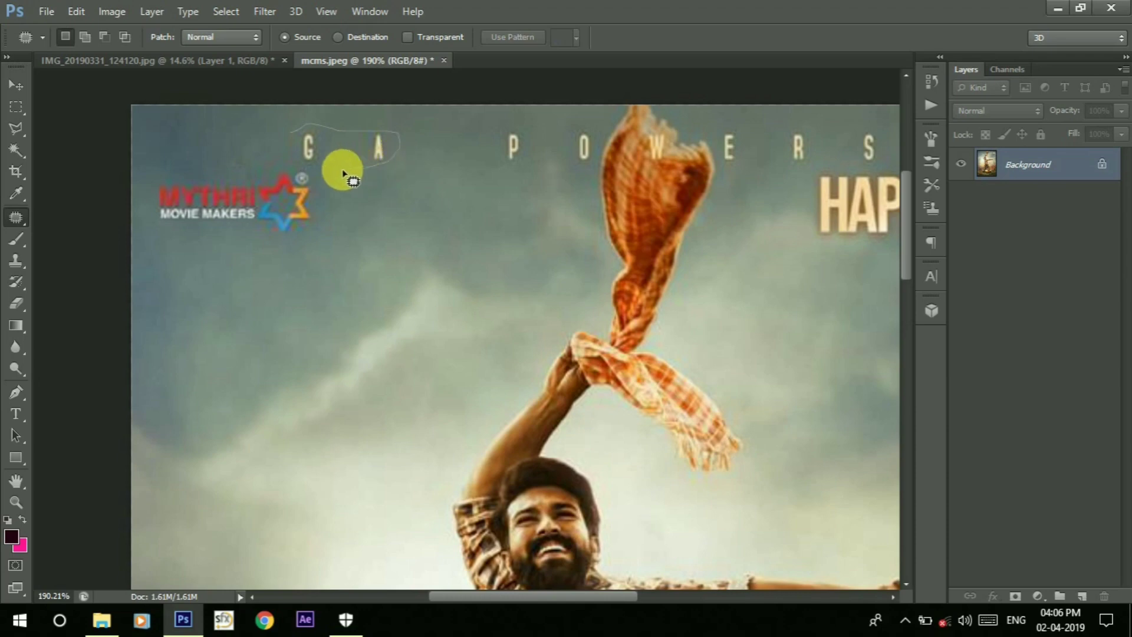
Patch out G, A and the Mythri Movie Makers logo, fading the patch to about 76%.
mouse_move(343, 171)
mouse_down()
mouse_move(283, 155)
mouse_move(301, 141)
mouse_move(406, 232)
mouse_up()
drag(156, 184, 307, 230)
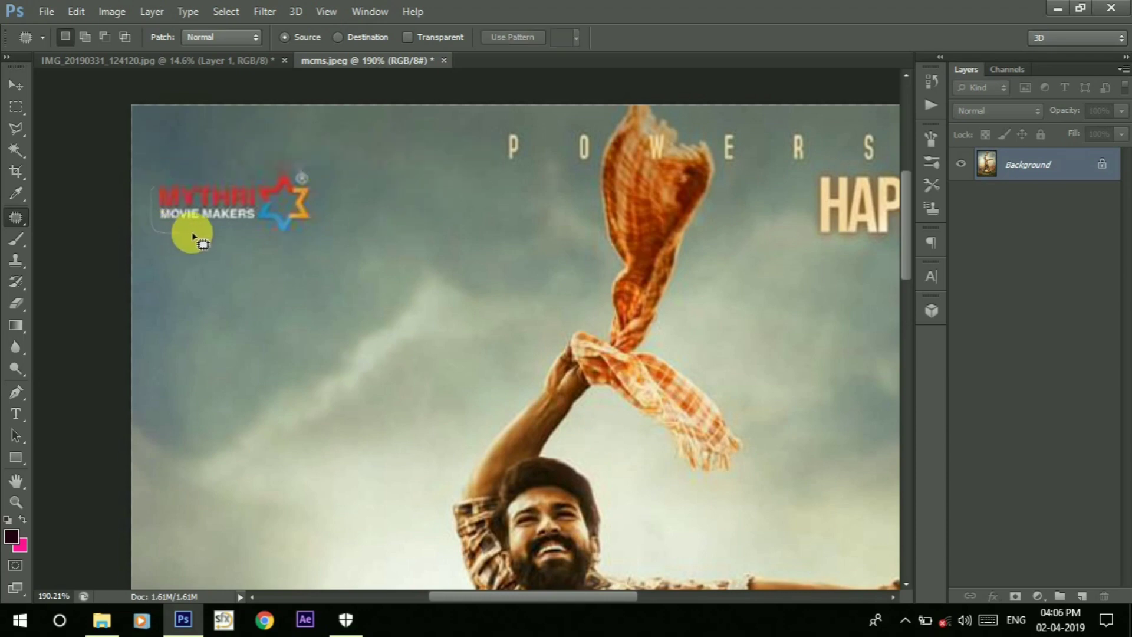
mouse_move(321, 187)
mouse_down()
mouse_move(157, 185)
mouse_move(154, 286)
mouse_up()
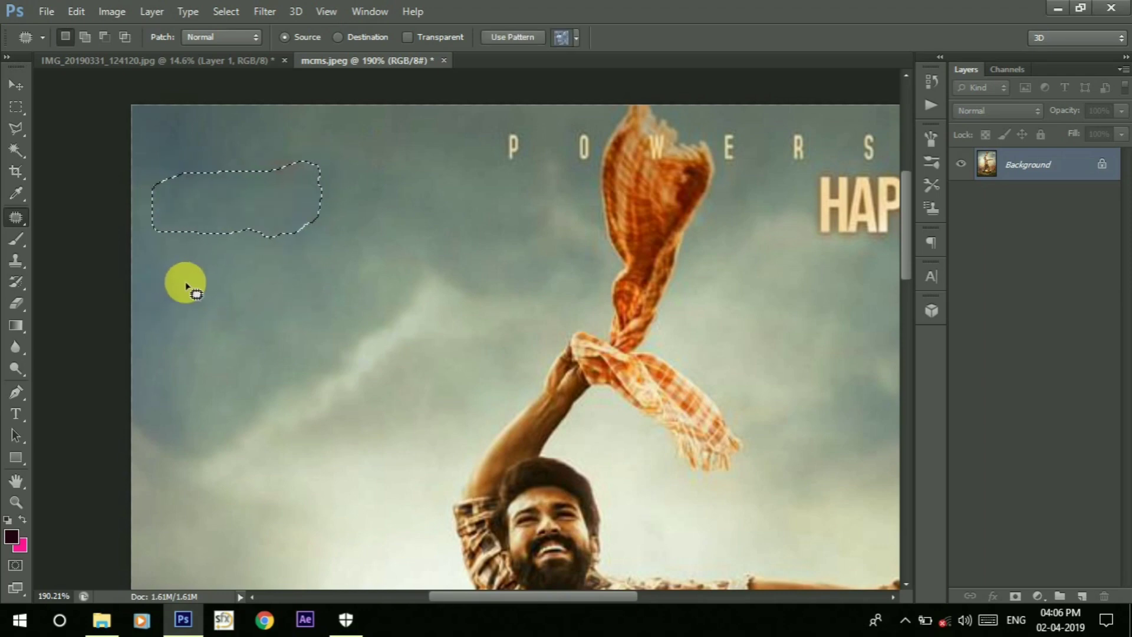
key(ctrl+shift+f)
drag(734, 170, 726, 171)
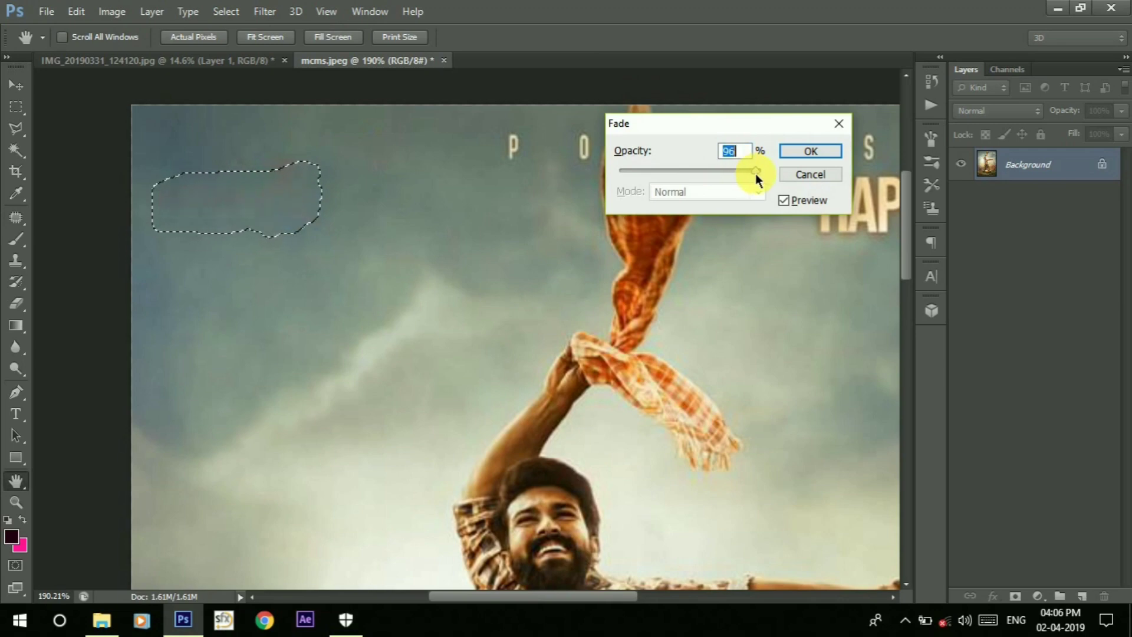
click(811, 151)
scroll(493, 221, down, 1)
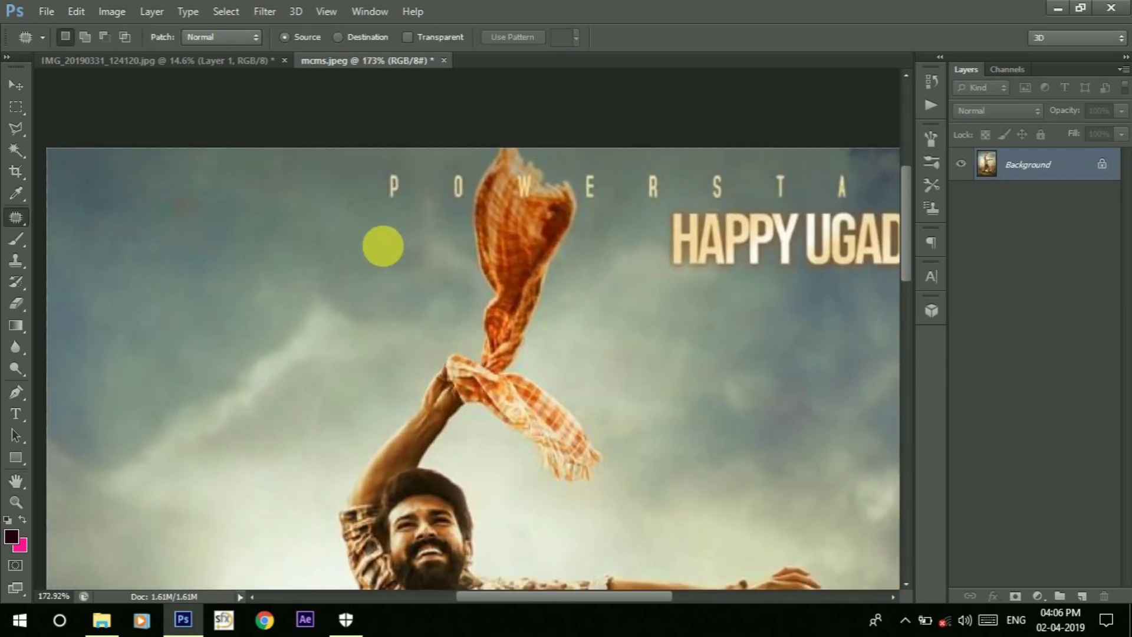
Patch the letters P and O and the scarf top with clean sky.
mouse_move(393, 194)
mouse_down()
mouse_move(469, 173)
mouse_move(451, 177)
mouse_up()
drag(457, 186, 316, 212)
click(469, 173)
mouse_move(472, 194)
mouse_down()
mouse_move(496, 151)
mouse_move(435, 245)
mouse_up()
click(484, 297)
mouse_move(484, 297)
mouse_down()
mouse_move(588, 167)
mouse_move(460, 194)
mouse_move(485, 296)
mouse_up()
mouse_move(487, 214)
mouse_down()
mouse_move(298, 278)
mouse_move(202, 215)
mouse_up()
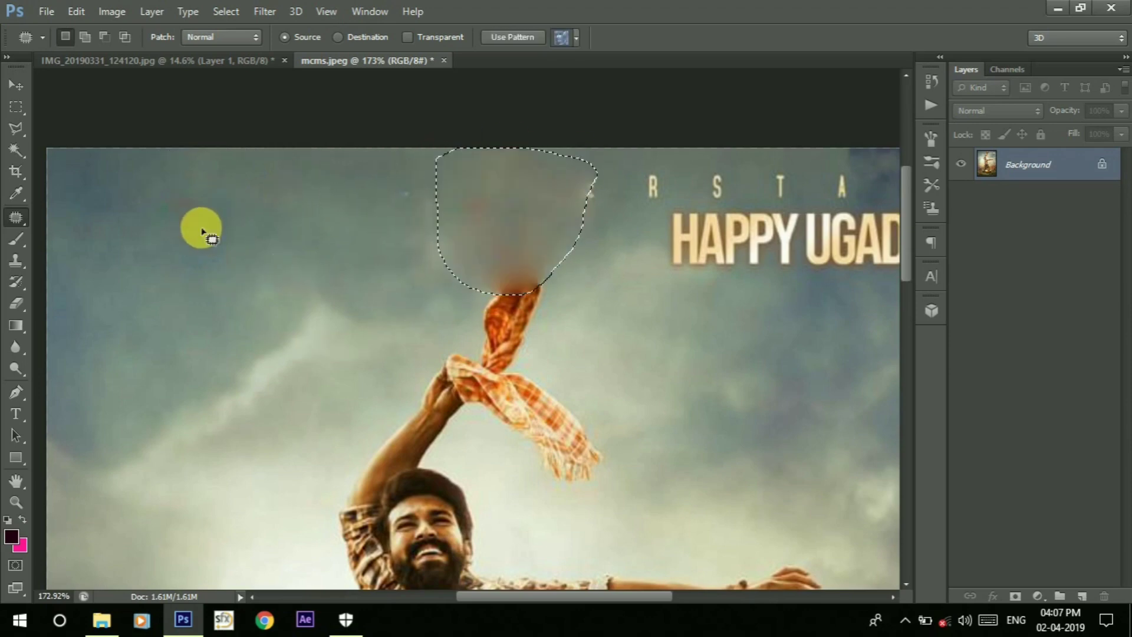
click(497, 182)
drag(581, 167, 584, 165)
mouse_move(573, 207)
mouse_down()
mouse_move(611, 285)
mouse_move(594, 298)
mouse_up()
click(582, 285)
Patch out the HAPPY UGADI title and the leftover bright spot on the right.
scroll(484, 177, right, 2)
drag(484, 176, 674, 310)
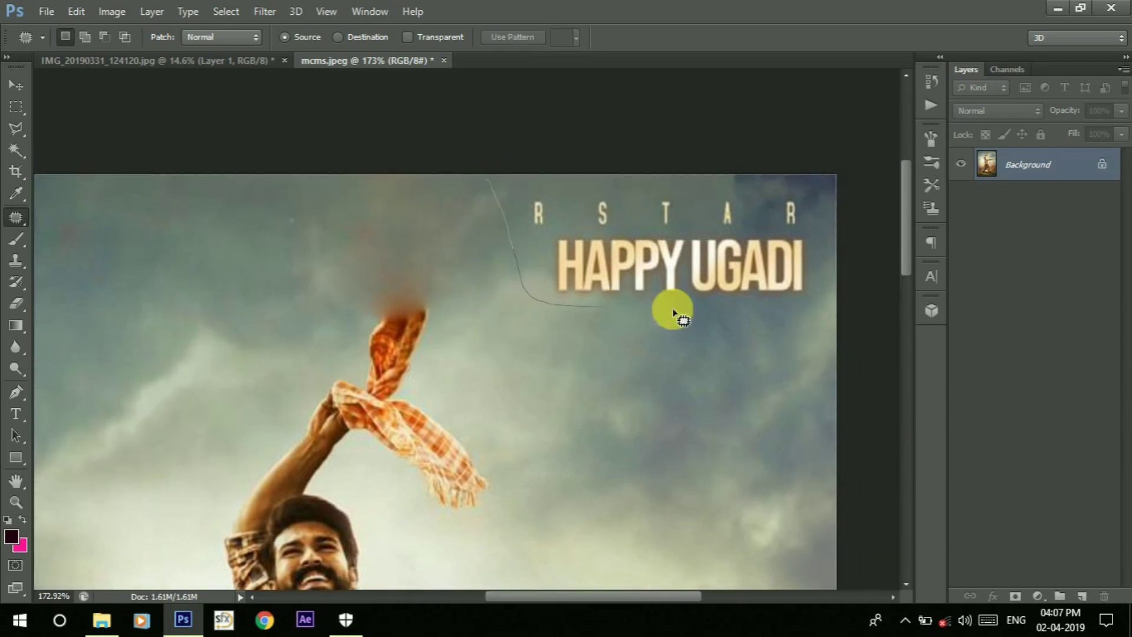
drag(838, 215, 831, 219)
drag(616, 230, 129, 214)
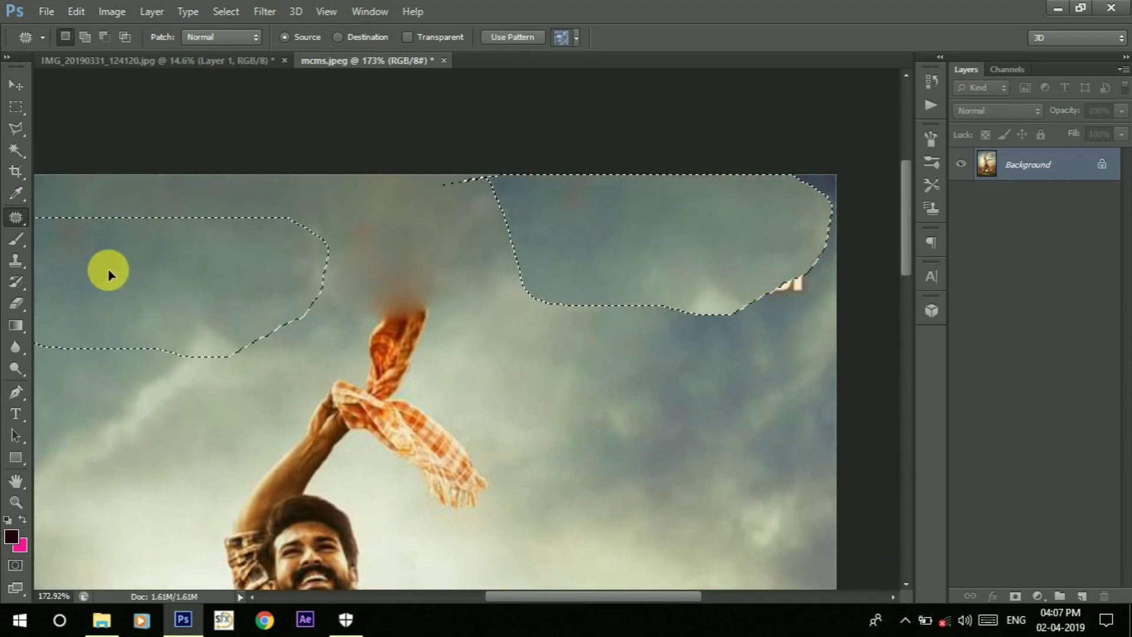
click(676, 259)
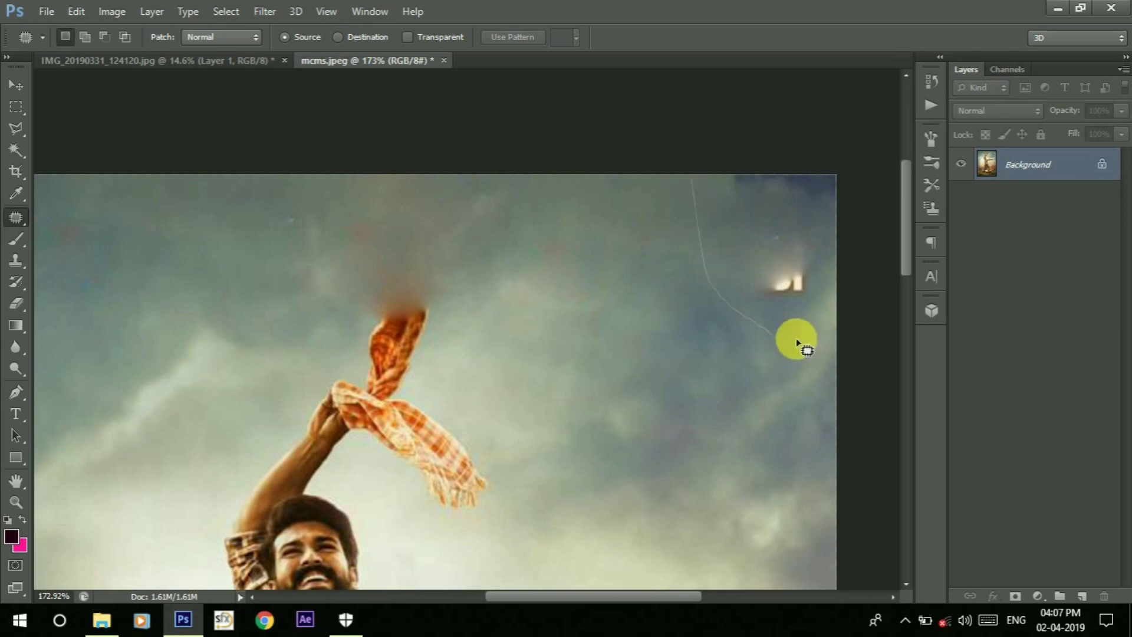
drag(797, 341, 710, 182)
drag(710, 387, 606, 374)
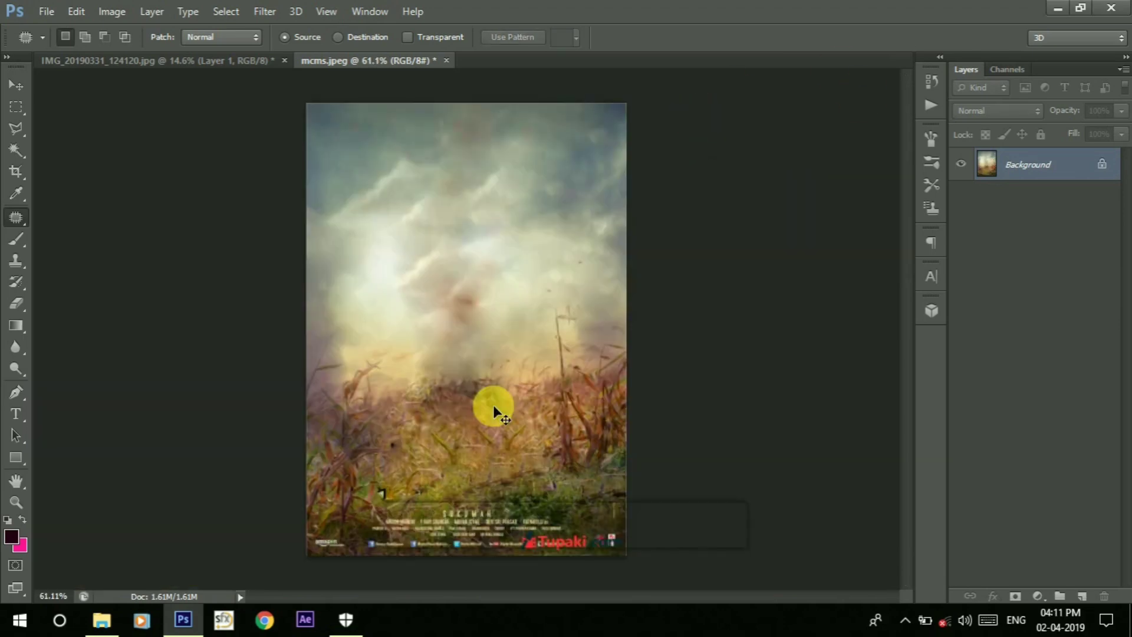
scroll(594, 375, up, 2)
scroll(594, 375, down, 1)
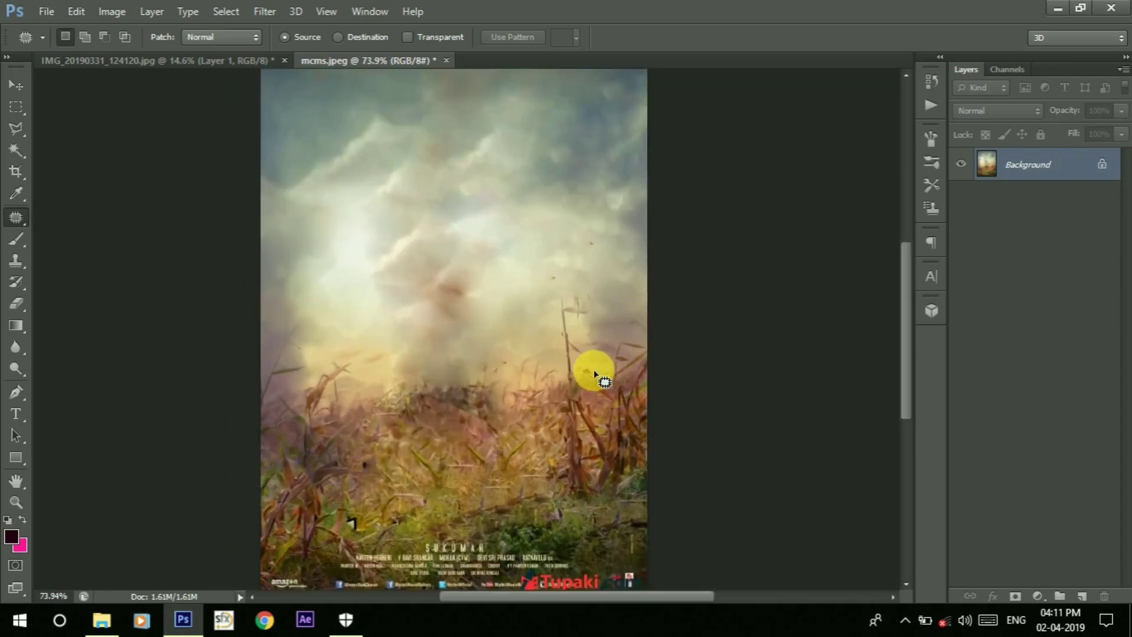
Move the cut-out child layer from the photo into the mcms.jpeg poster.
click(244, 63)
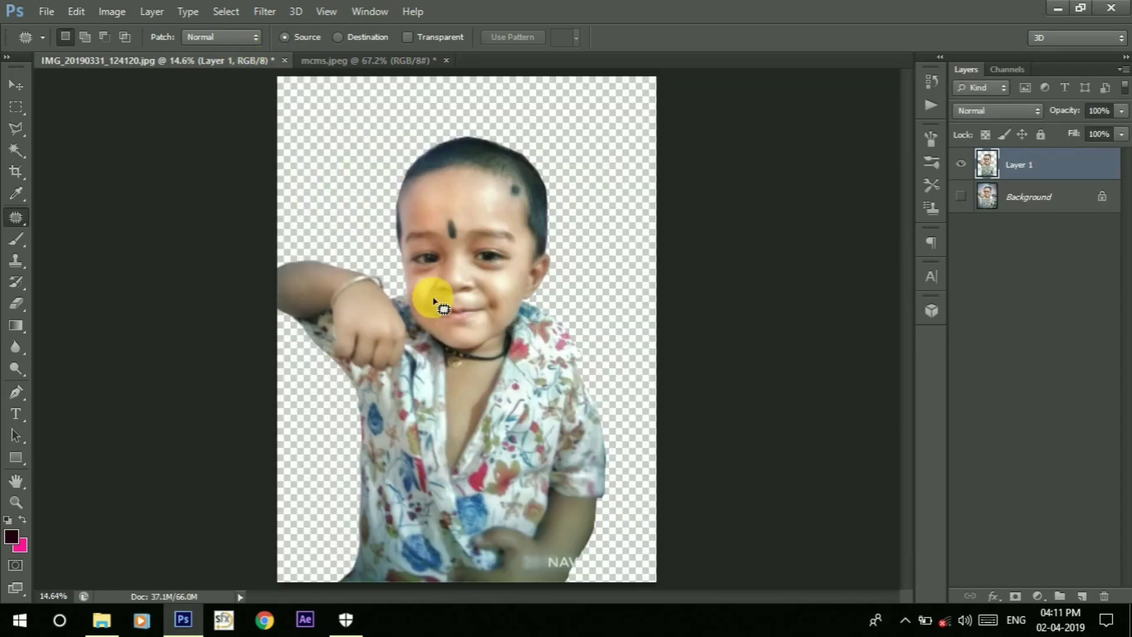
key(v)
mouse_move(449, 324)
mouse_down()
mouse_move(397, 65)
mouse_move(455, 260)
mouse_up()
Scale the child down to span from the poster's top to above the credits.
key(ctrl+t)
scroll(454, 260, down, 5)
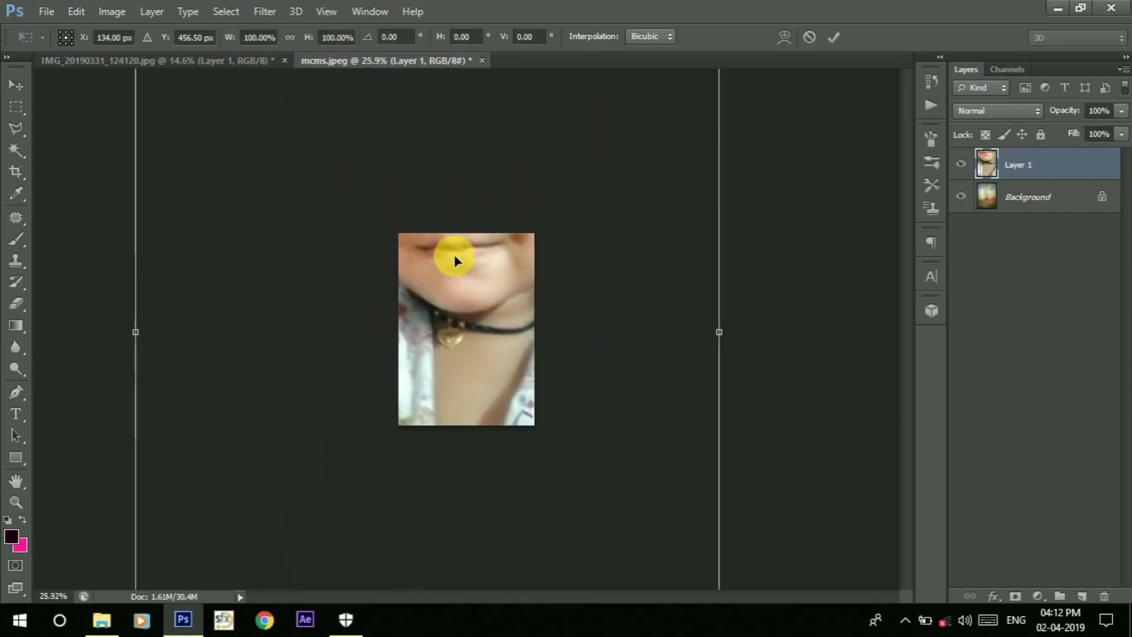
scroll(455, 259, down, 4)
mouse_move(576, 494)
mouse_down()
mouse_move(549, 377)
mouse_move(417, 253)
mouse_up()
mouse_move(366, 220)
mouse_down()
mouse_move(484, 333)
mouse_move(470, 355)
mouse_up()
scroll(470, 355, up, 2)
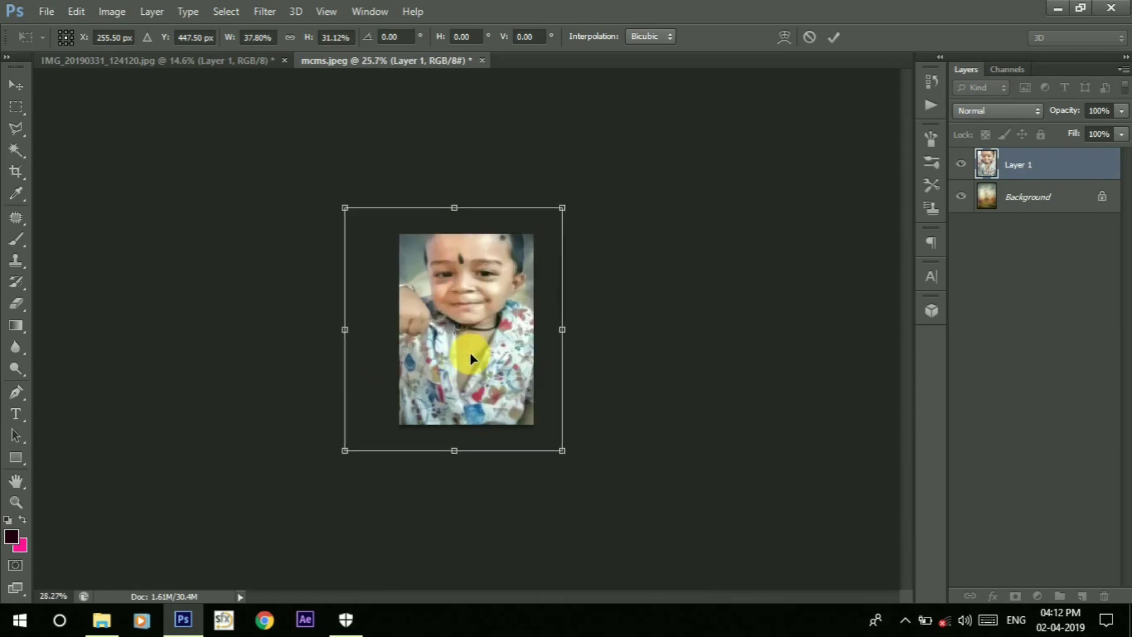
scroll(470, 354, up, 2)
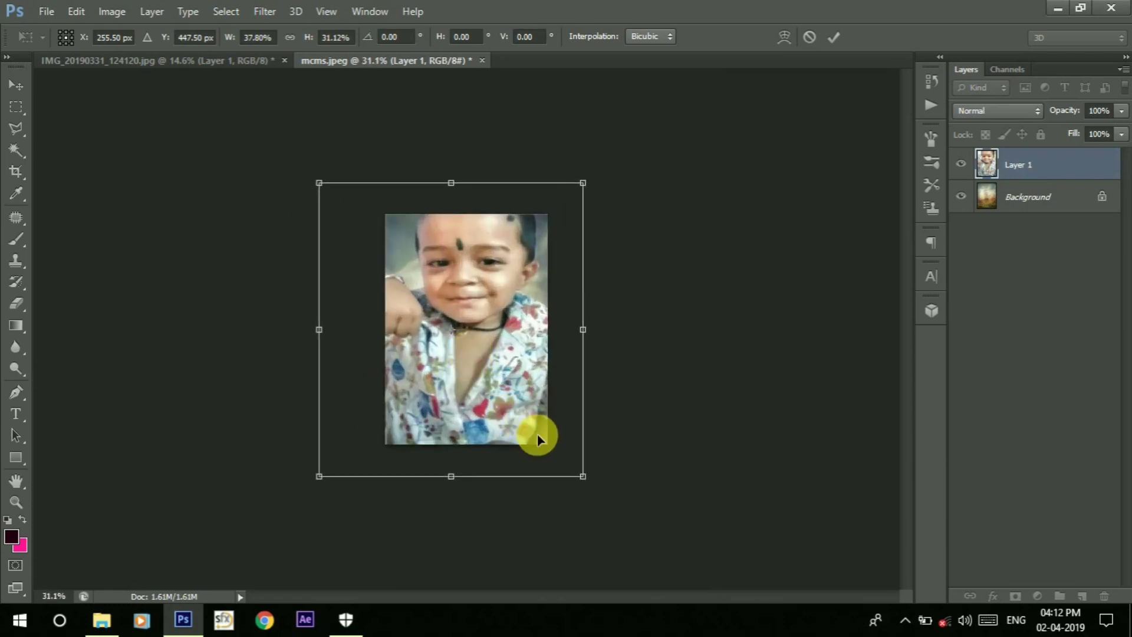
drag(581, 475, 495, 379)
drag(452, 331, 497, 377)
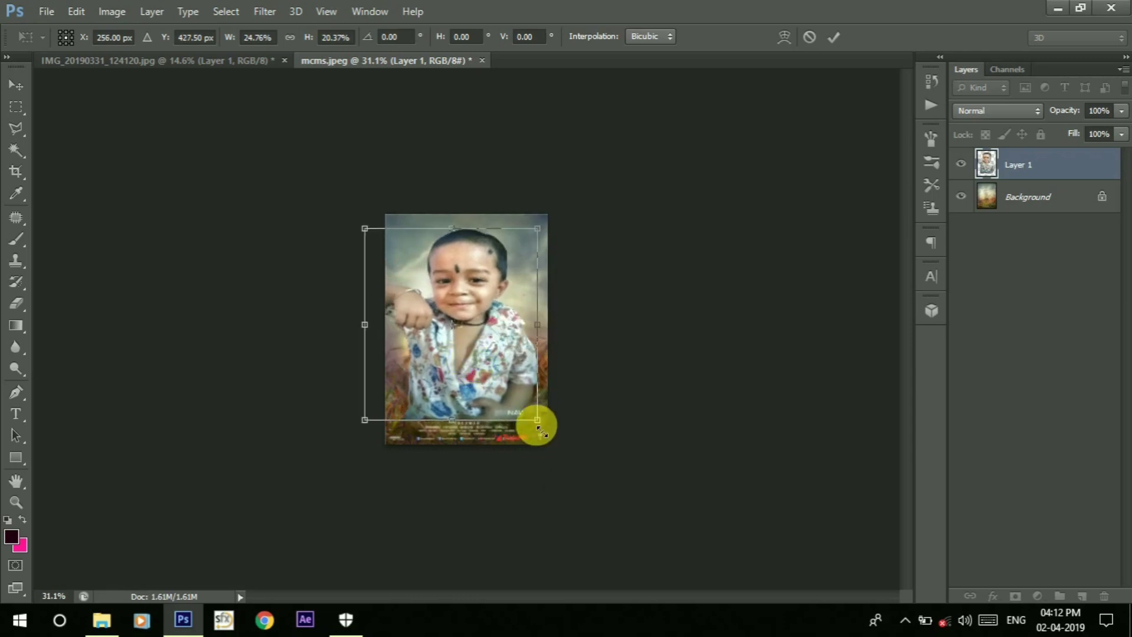
drag(541, 432, 525, 414)
drag(525, 319, 458, 344)
scroll(480, 336, up, 5)
scroll(478, 333, down, 3)
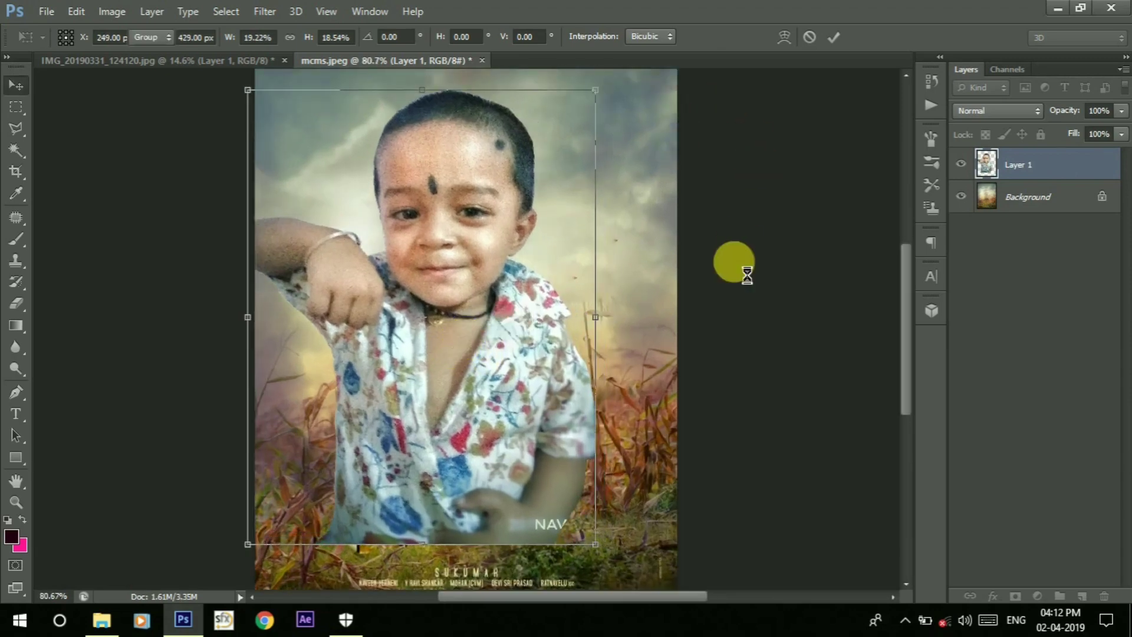
key(Return)
scroll(565, 301, down, 1)
scroll(565, 302, up, 1)
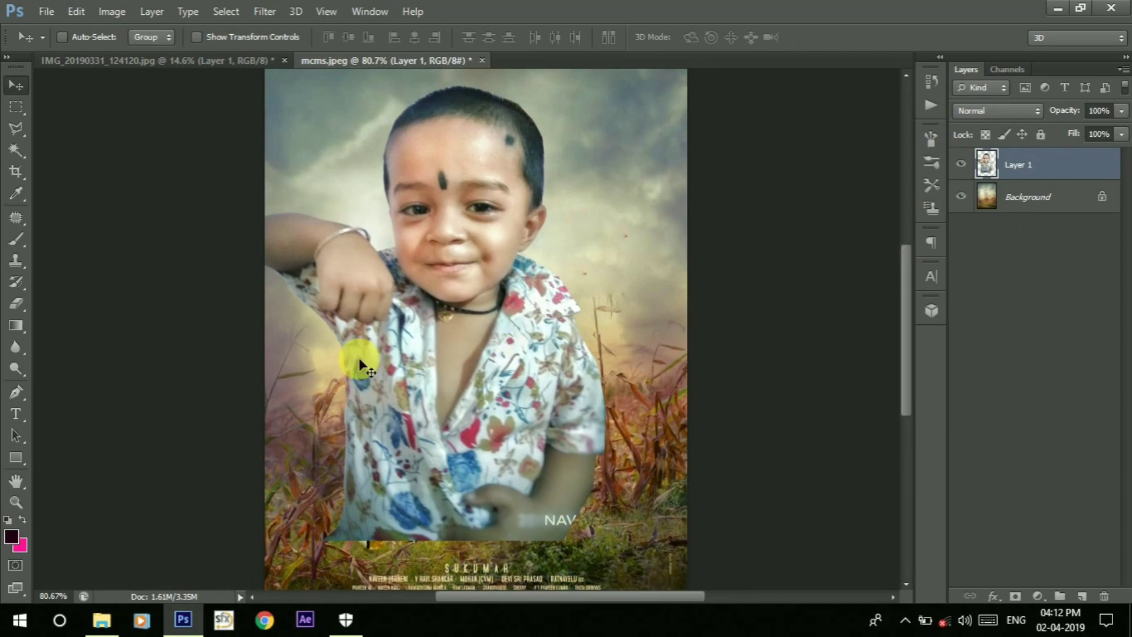
Set up the Eraser with a soft round 257 px brush.
key(e)
click(80, 37)
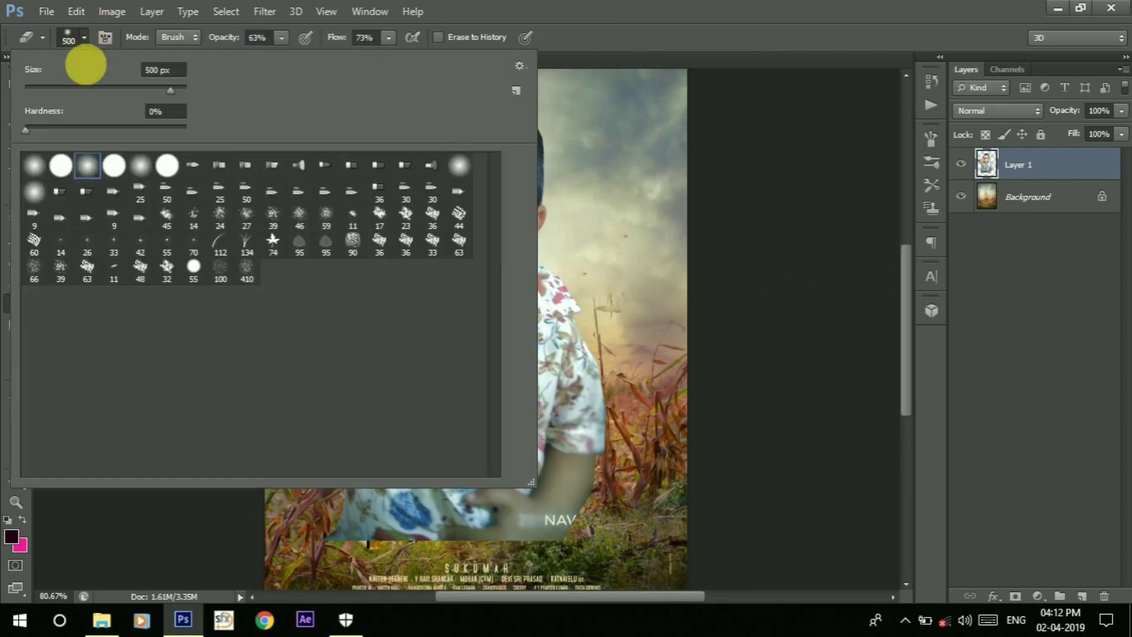
click(117, 168)
click(150, 89)
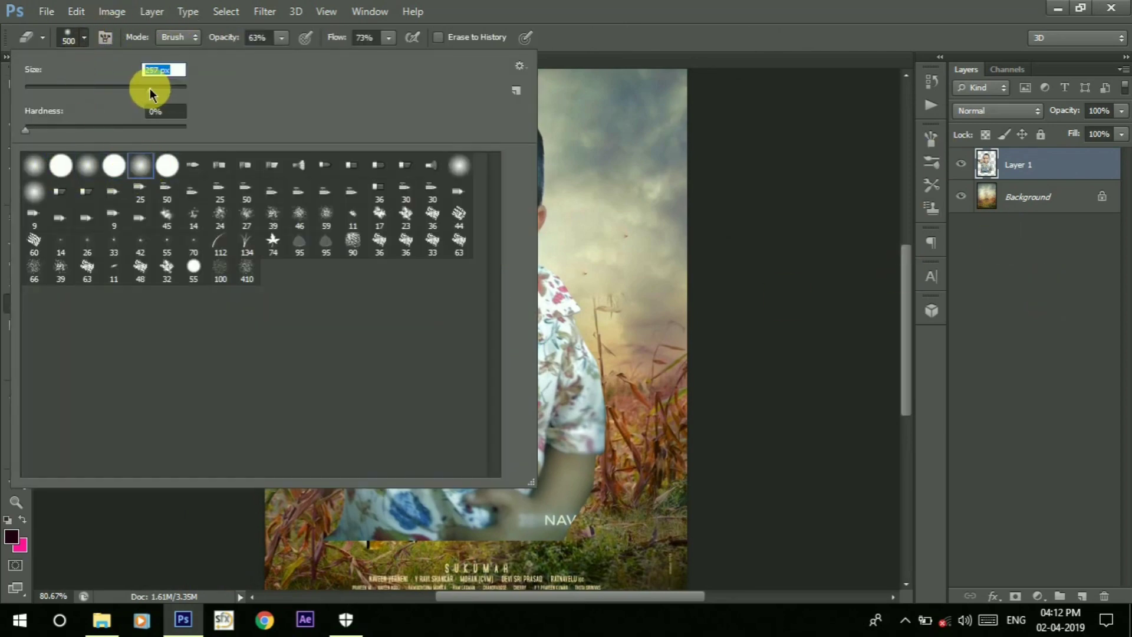
click(699, 321)
Erase the child layer's bottom edge so it fades into the grass, then fit the poster in view.
scroll(448, 530, down, 1)
drag(411, 555, 416, 472)
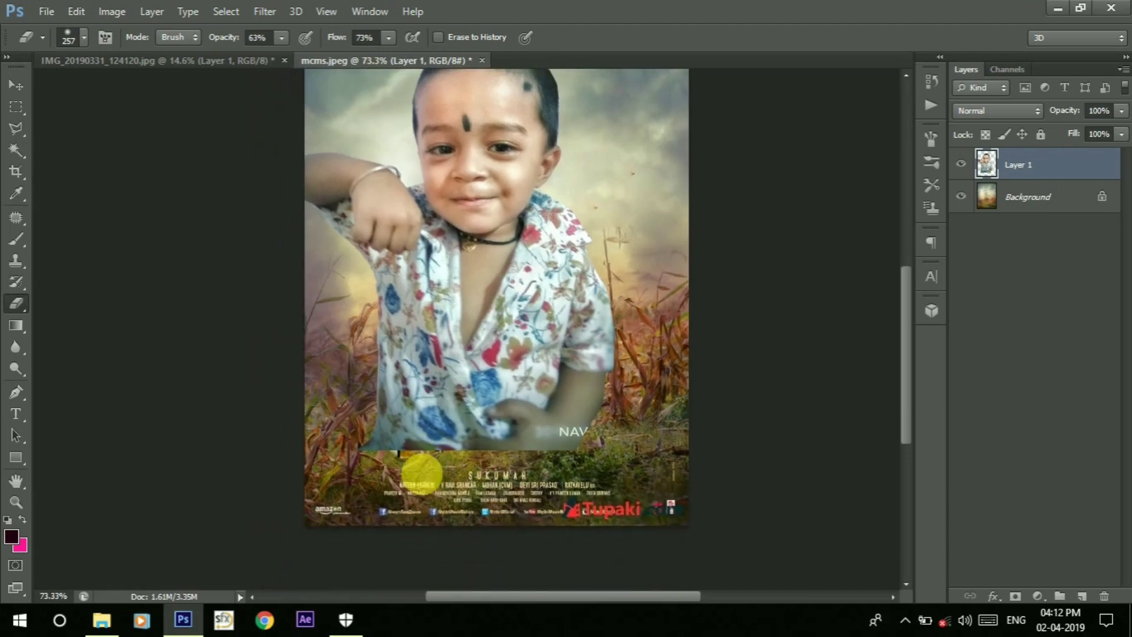
mouse_move(358, 580)
mouse_down()
mouse_move(361, 468)
mouse_move(464, 487)
mouse_up()
mouse_move(526, 547)
mouse_down()
mouse_move(341, 551)
mouse_move(621, 586)
mouse_move(753, 551)
mouse_move(351, 475)
mouse_move(754, 537)
mouse_move(686, 227)
mouse_up()
key(ctrl+minus)
key(ctrl+plus)
key(ctrl+0)
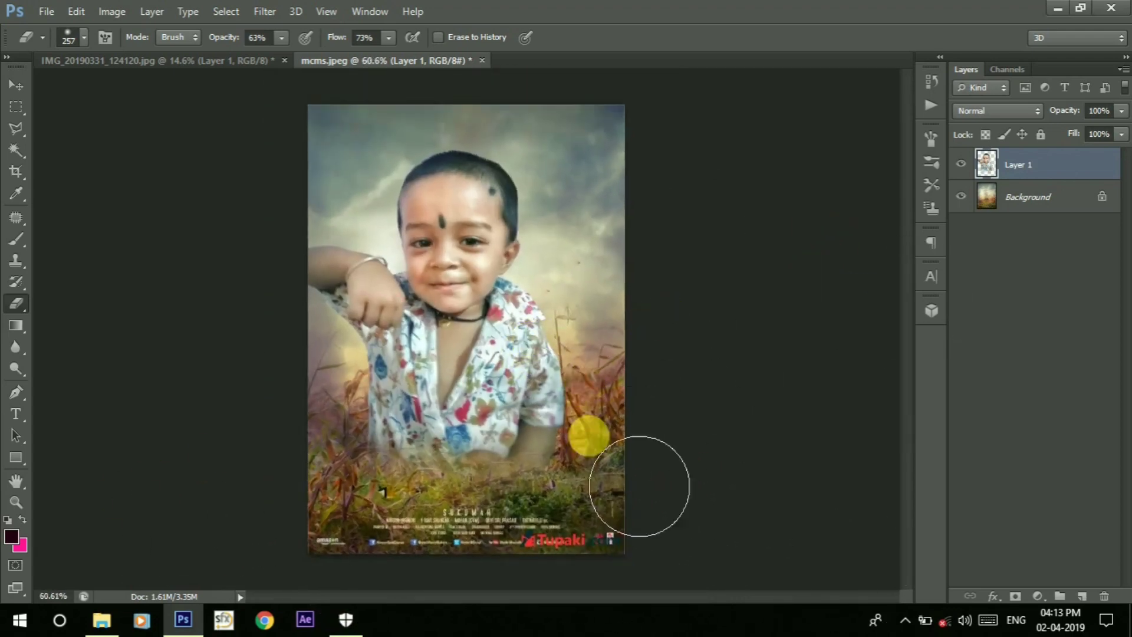
key(ctrl+t)
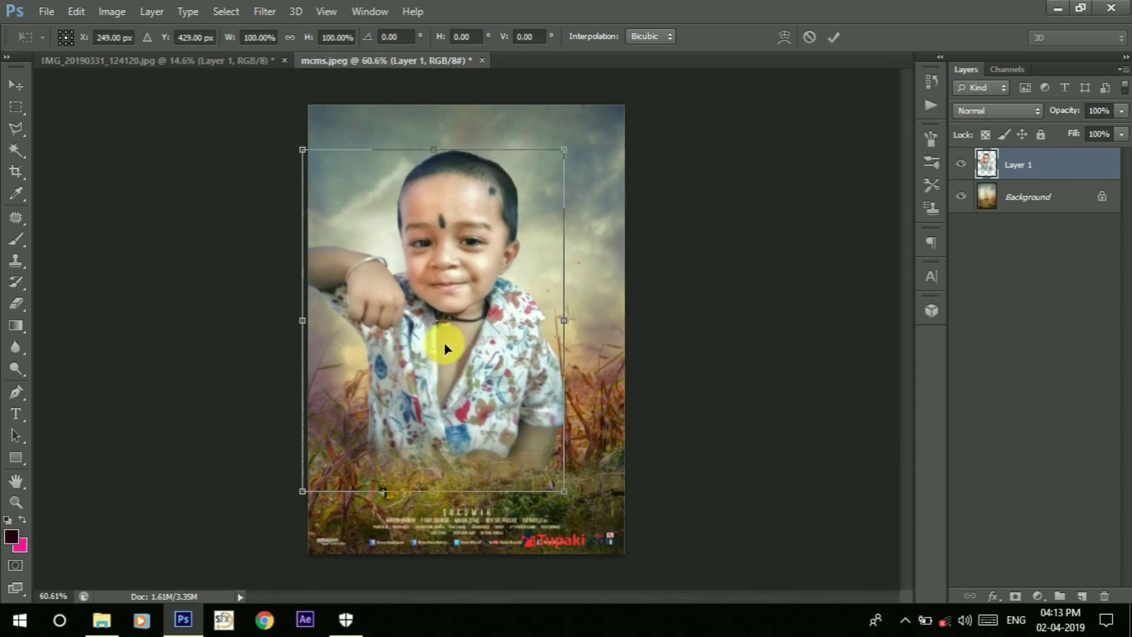
Nudge the child layer up and slightly right, then commit the transform.
key(Up)
key(Up)
key(Up)
key(Up)
key(Up)
key(Up)
key(Right)
key(Right)
key(Up)
key(Up)
key(Up)
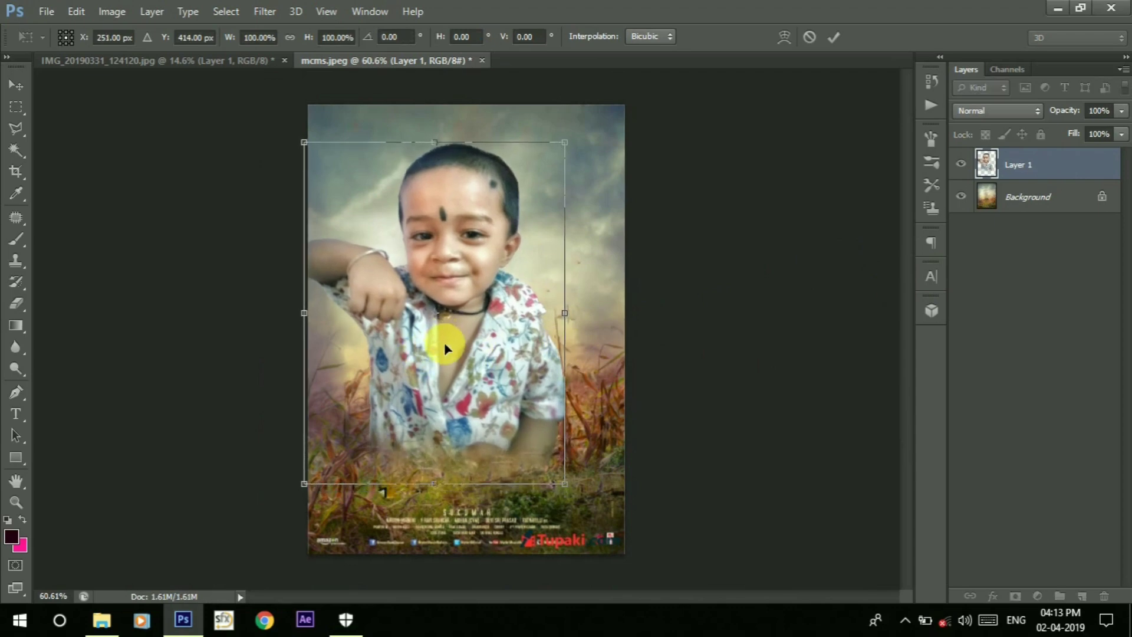
key(Right)
key(Return)
Open and cancel Layer 1's Layer Style dialog, then check the layers under the cursor.
key(e)
key(ctrl+plus)
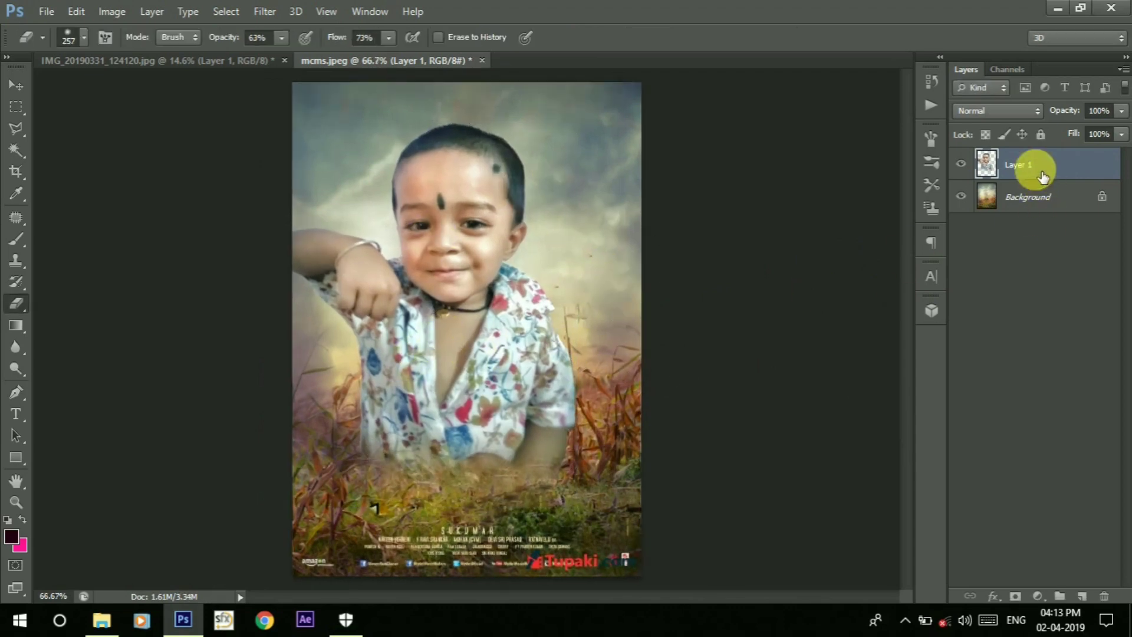
right_click(1043, 175)
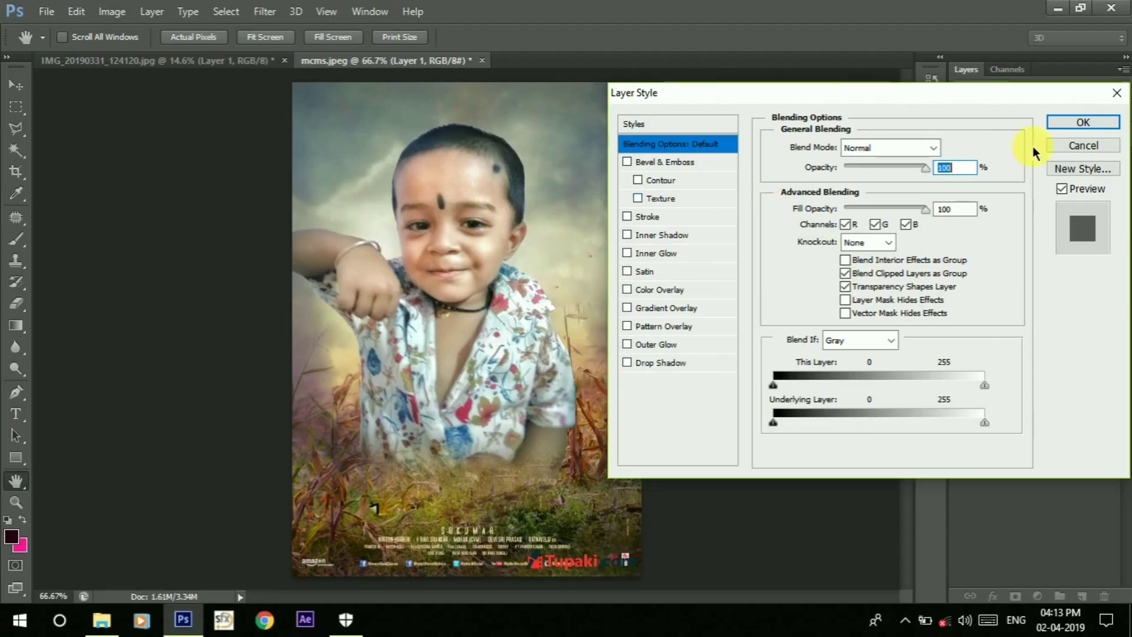
click(1065, 148)
key(e)
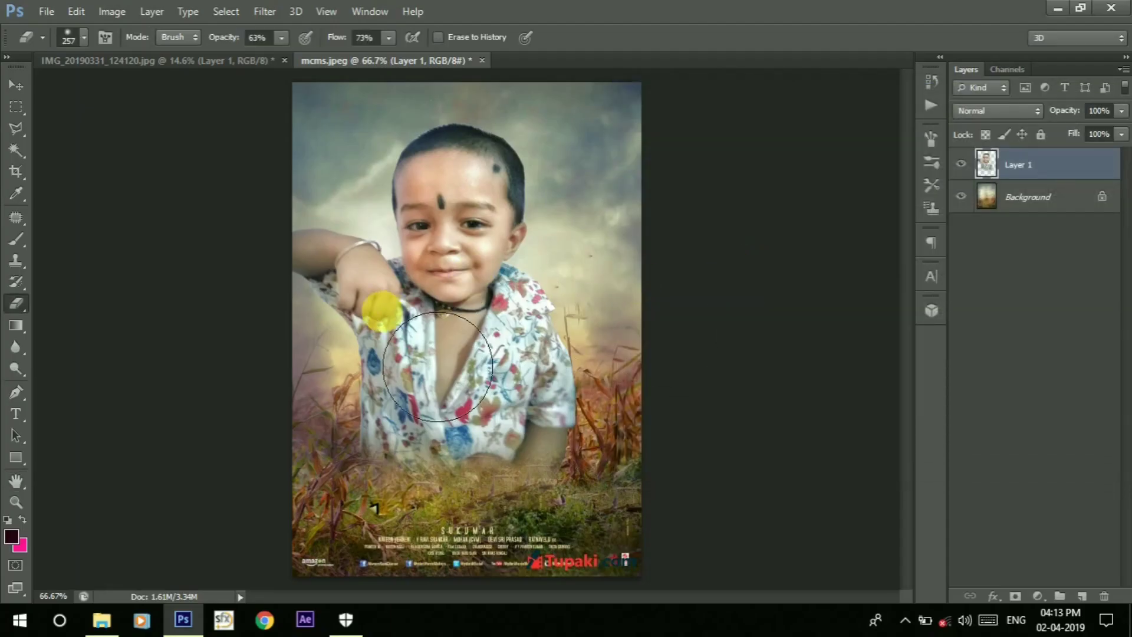
key(v)
right_click(505, 288)
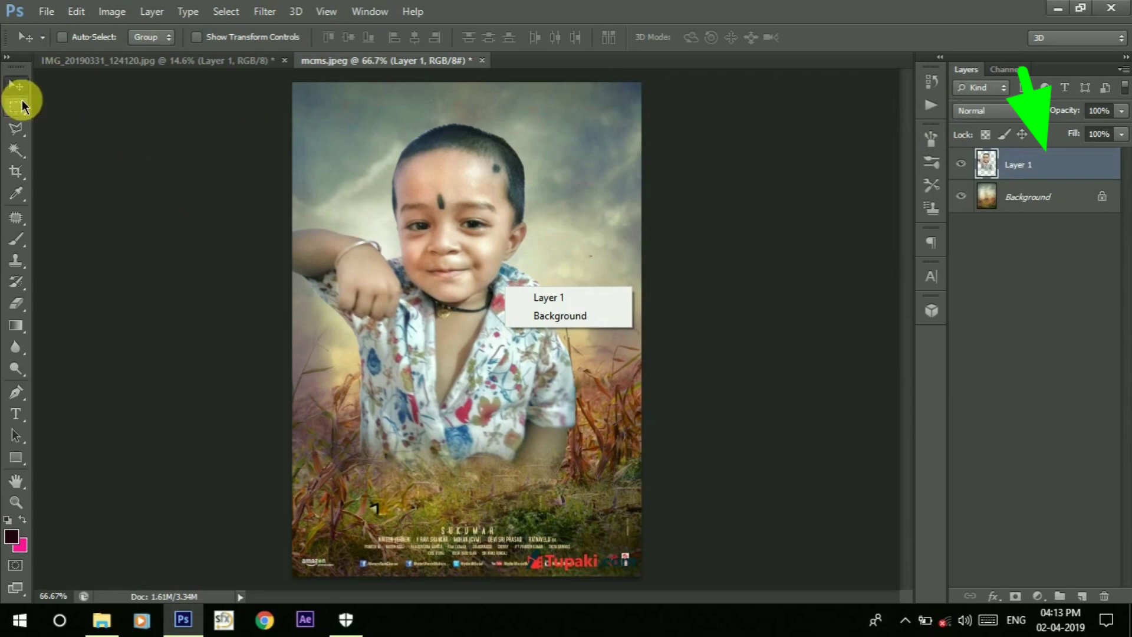
key(Escape)
right_click(442, 271)
key(Escape)
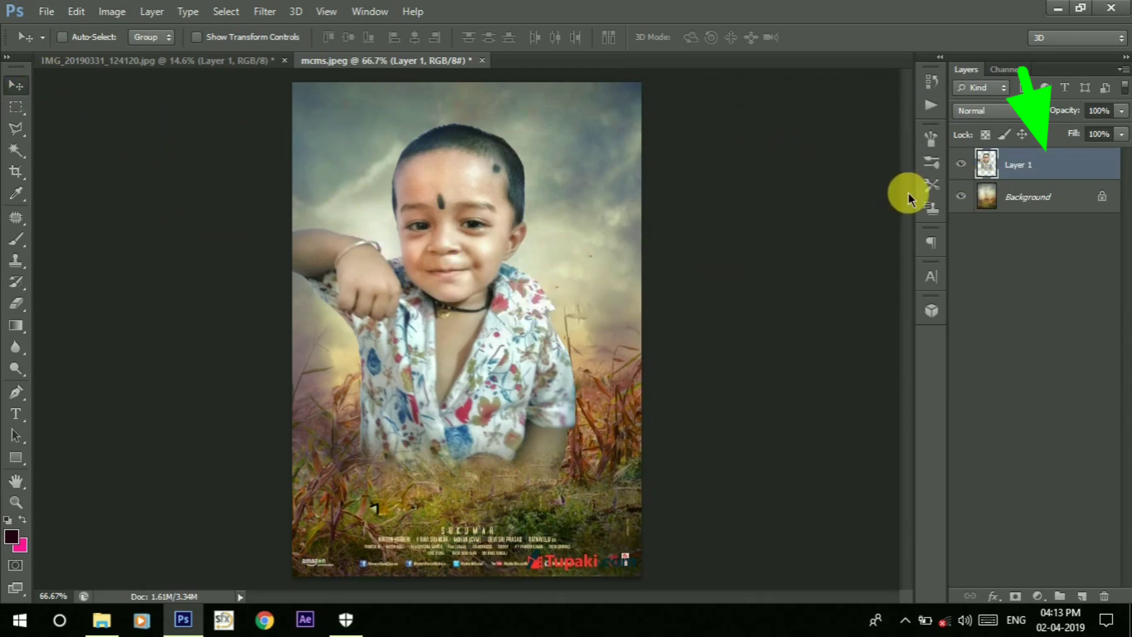
Re-enter free transform on the child layer, review interpolation options, and commit.
key(ctrl+t)
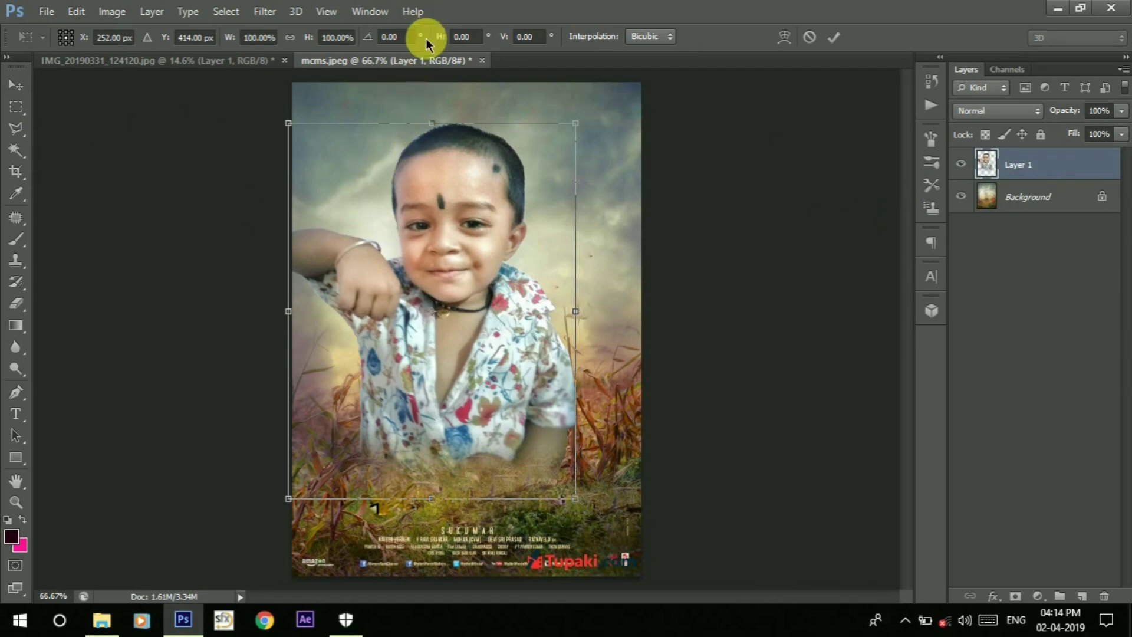
click(646, 36)
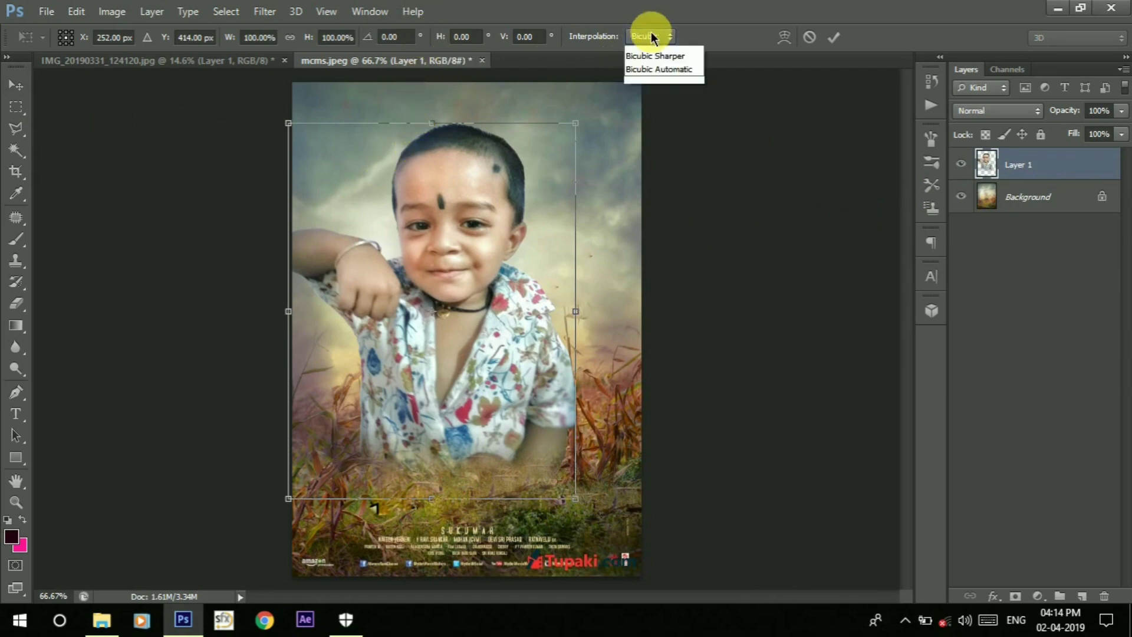
click(833, 37)
scroll(515, 188, up, 1)
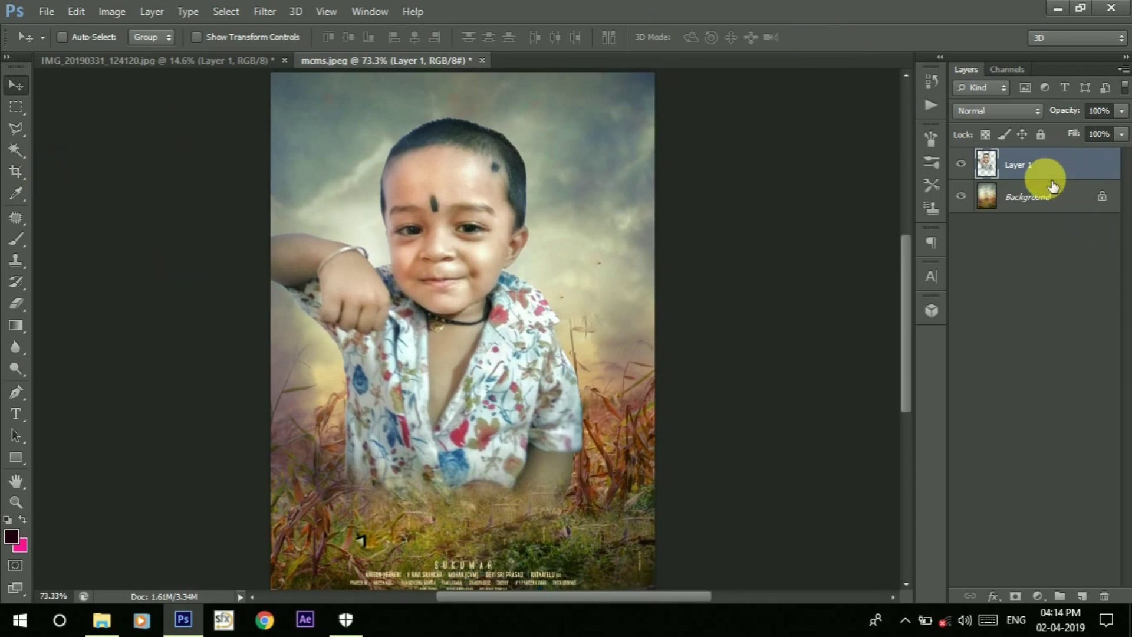
key(j)
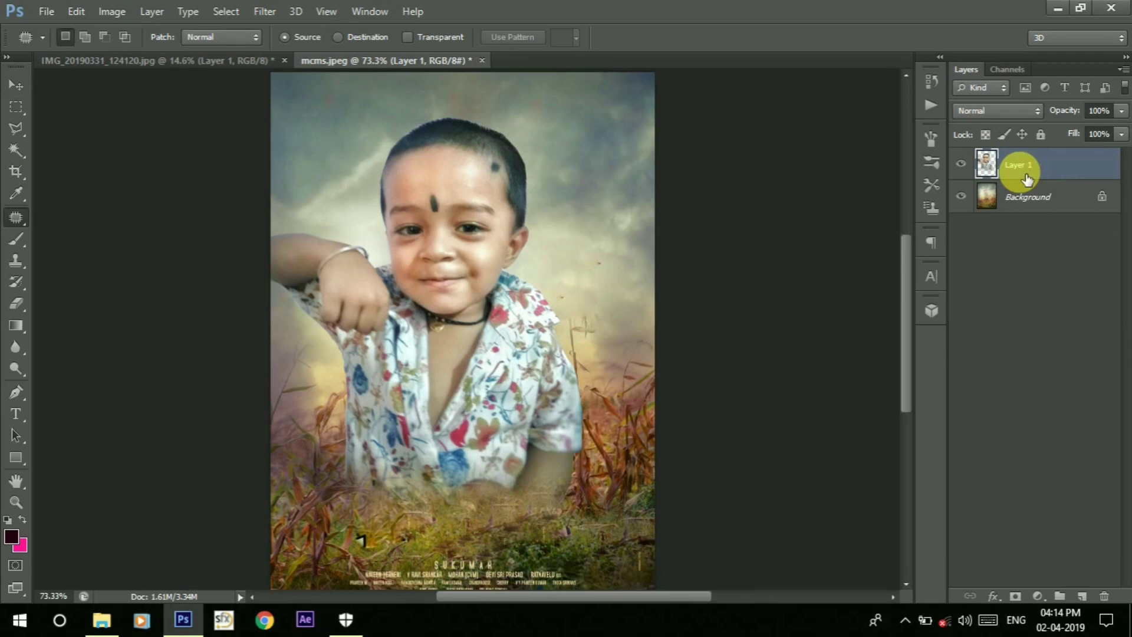
Duplicate Layer 1, hide the copy, and keep the original Layer 1 active.
key(ctrl+j)
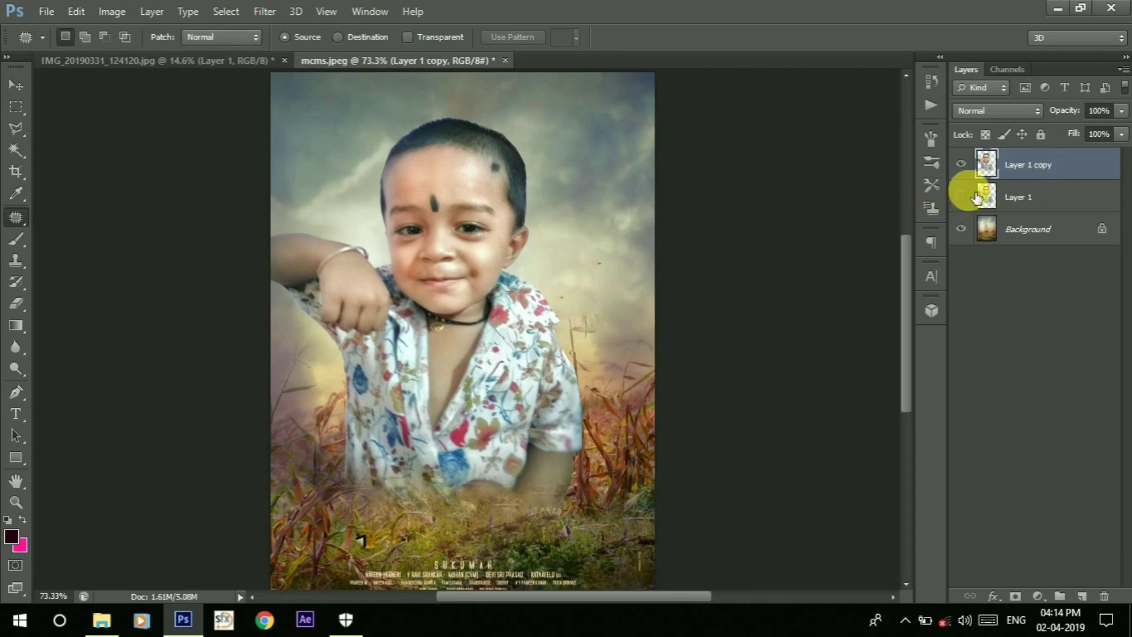
click(961, 164)
click(960, 196)
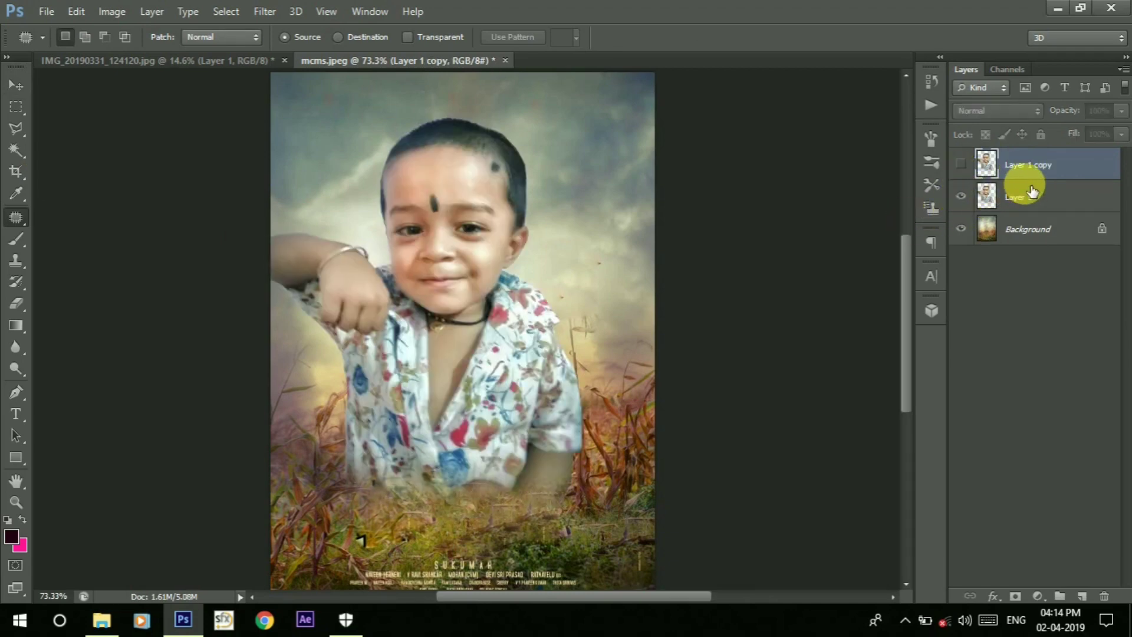
click(1006, 204)
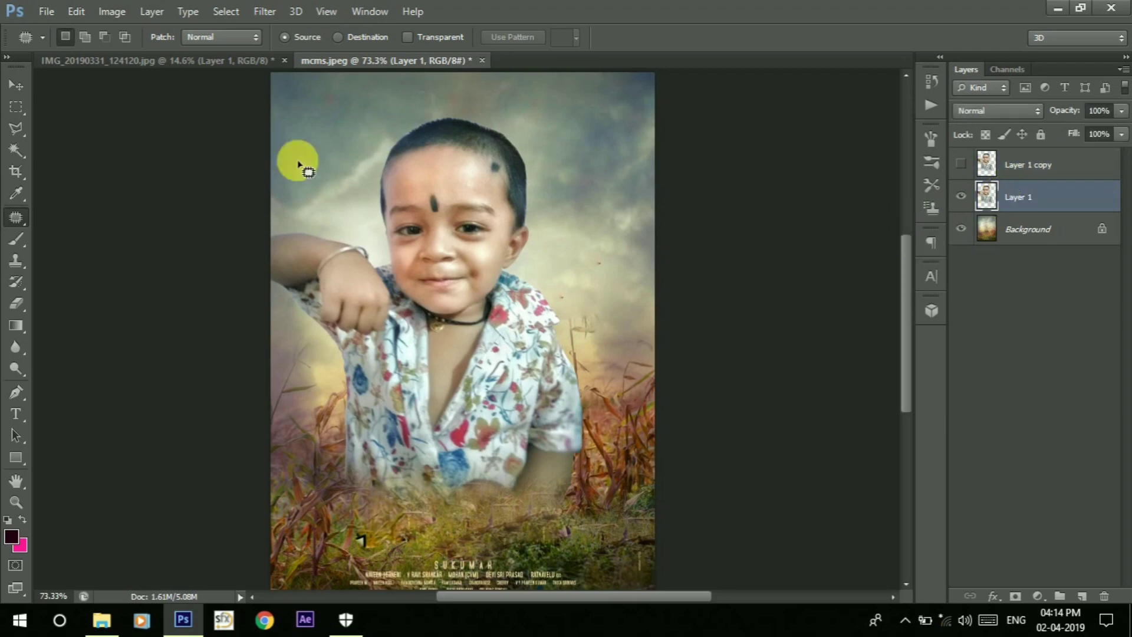
Try a Grayscale mode conversion, then cancel the flatten prompt to keep the layers.
click(76, 11)
click(76, 81)
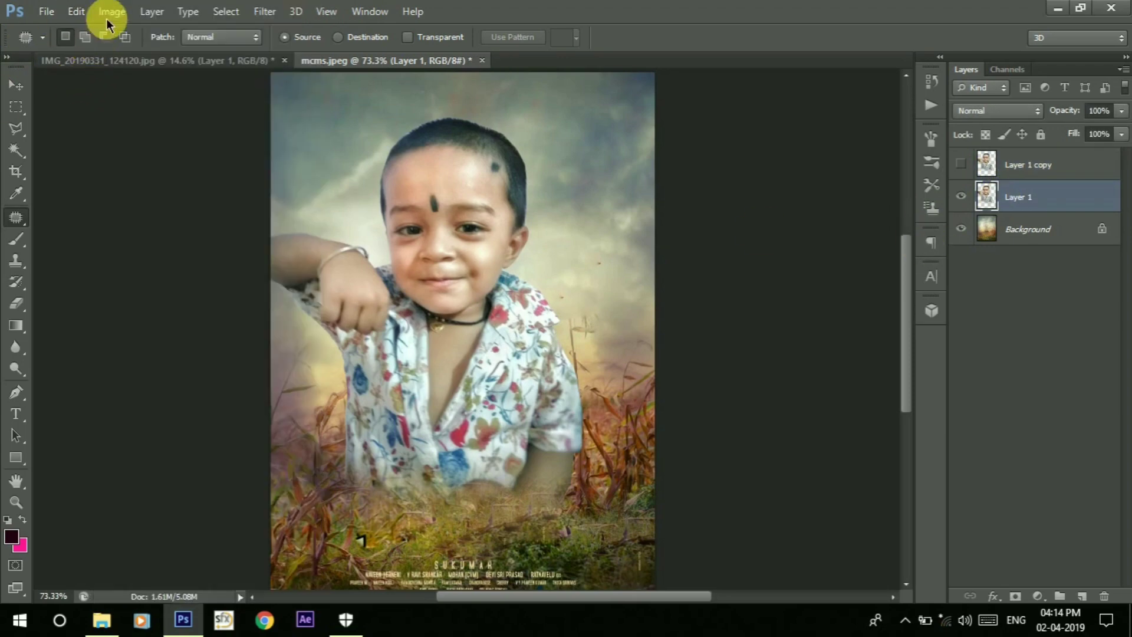
click(111, 12)
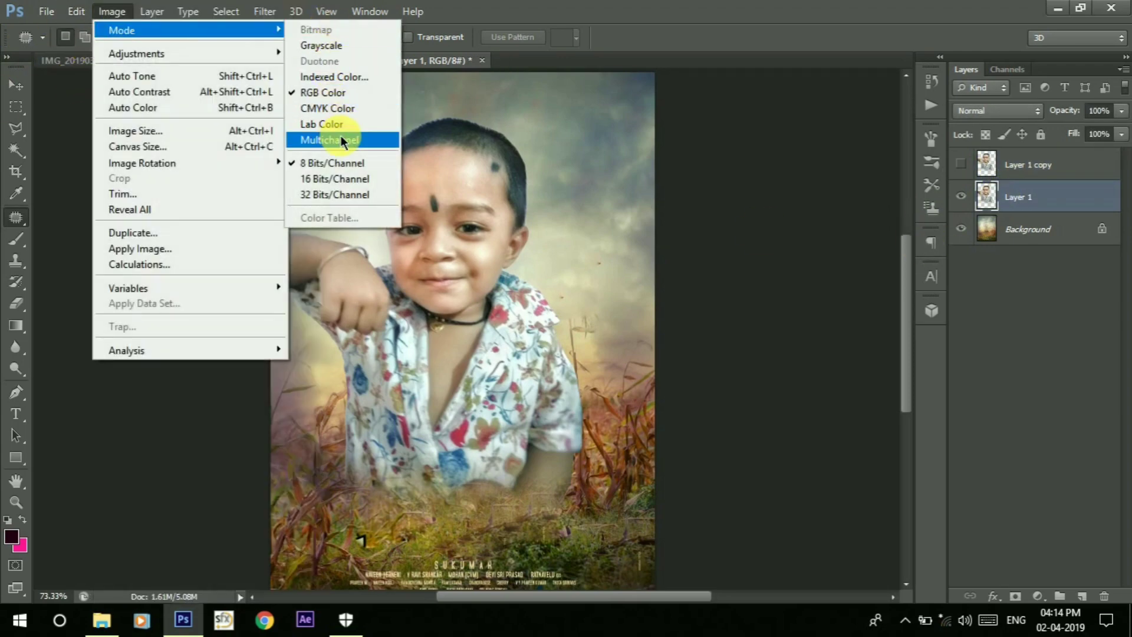
click(329, 46)
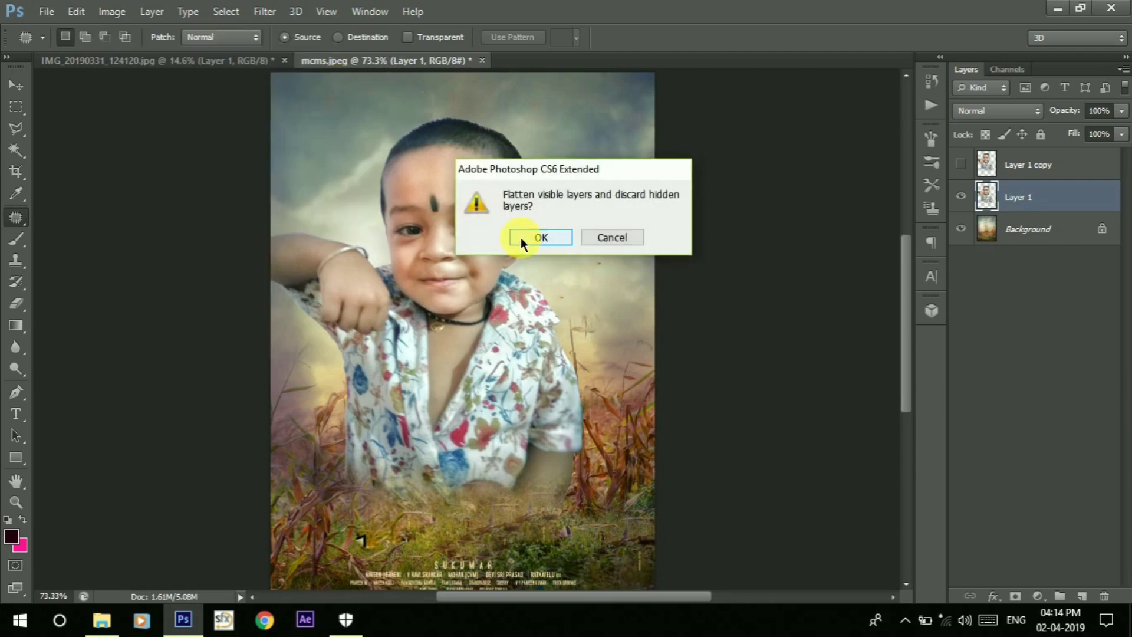
click(611, 237)
click(137, 14)
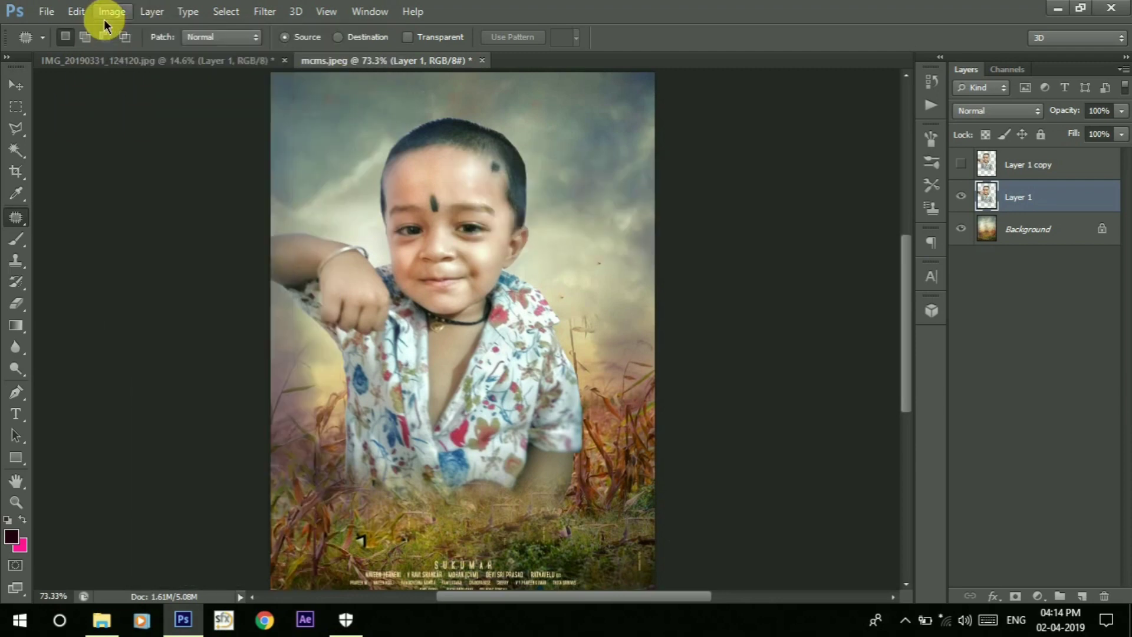
Darken Layer 1 to a black silhouette with Curves and Exposure adjustments.
click(387, 86)
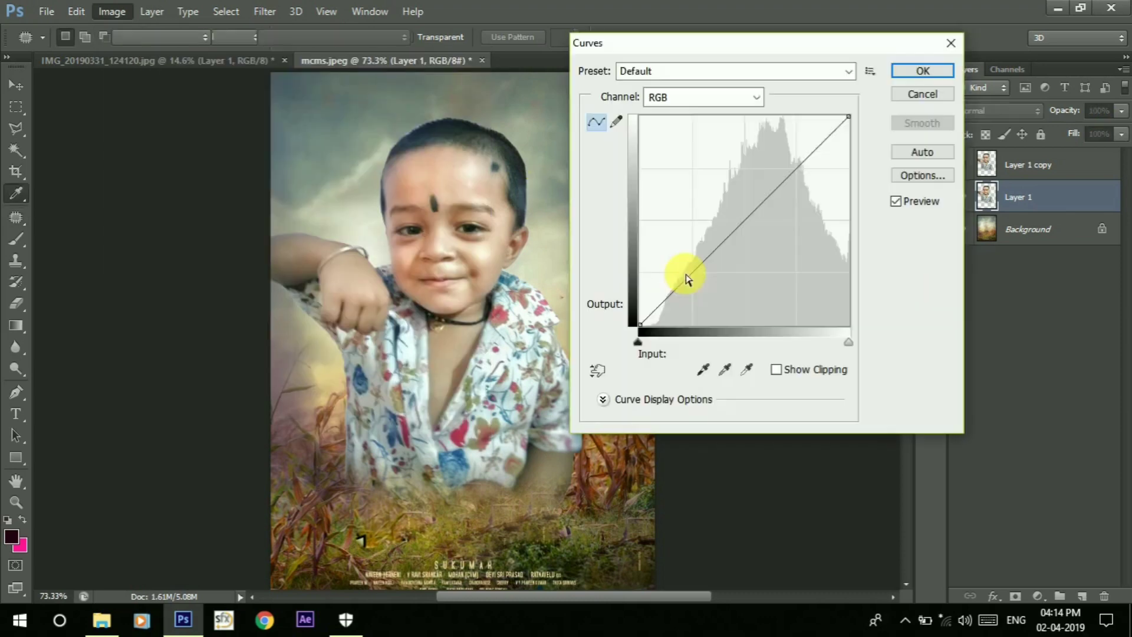
mouse_move(847, 342)
mouse_down()
mouse_move(702, 356)
mouse_move(846, 343)
mouse_up()
key(ctrl+z)
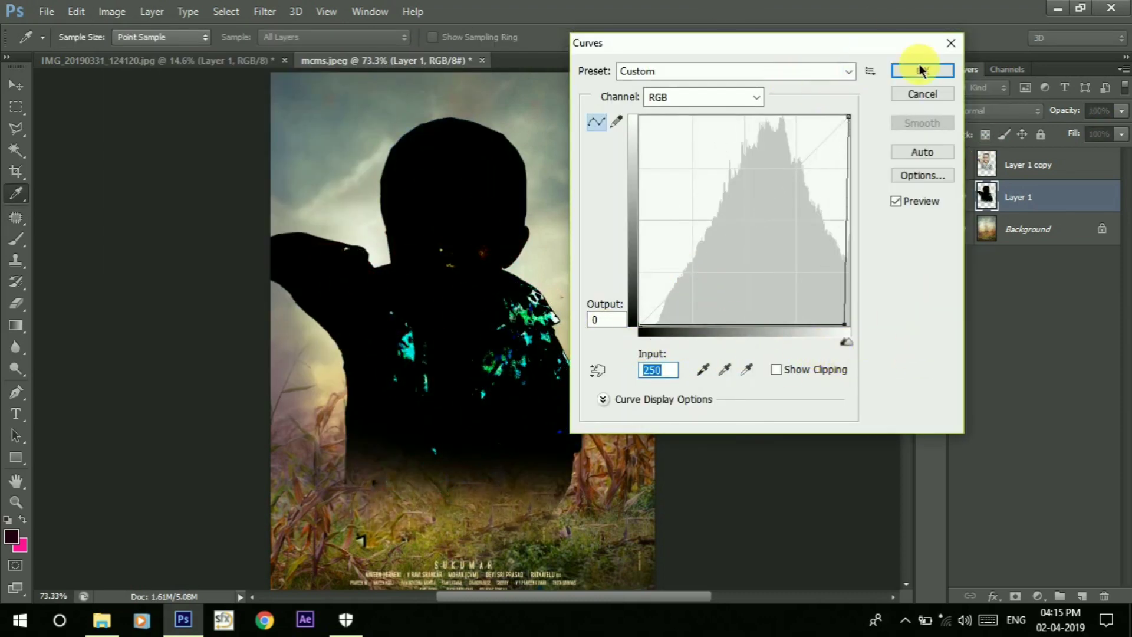
click(922, 70)
click(111, 11)
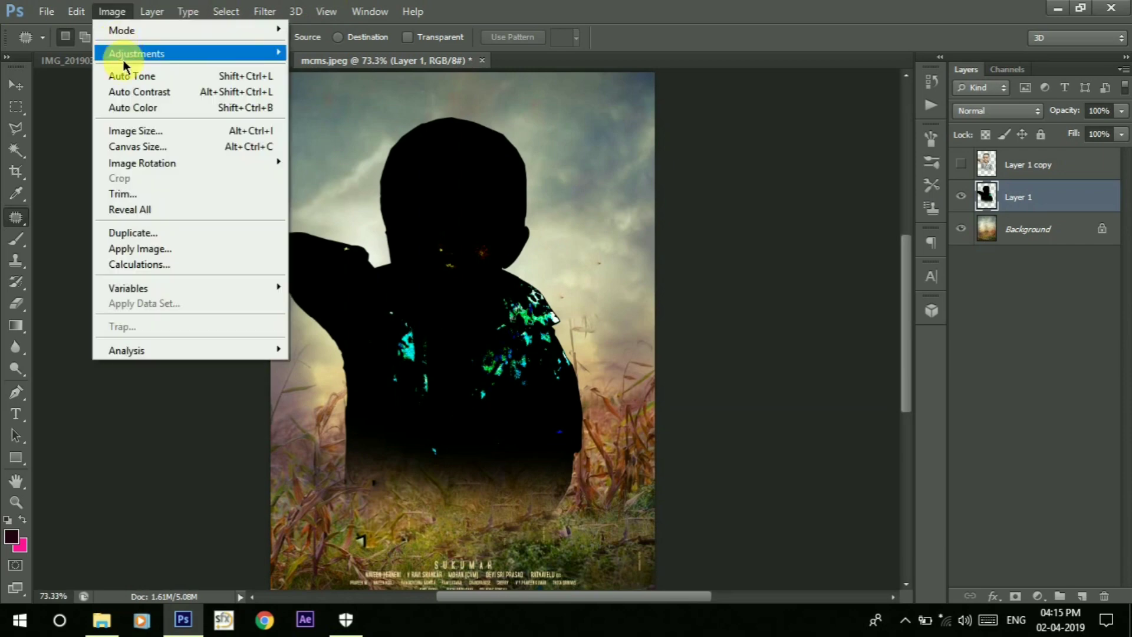
mouse_move(136, 55)
click(321, 98)
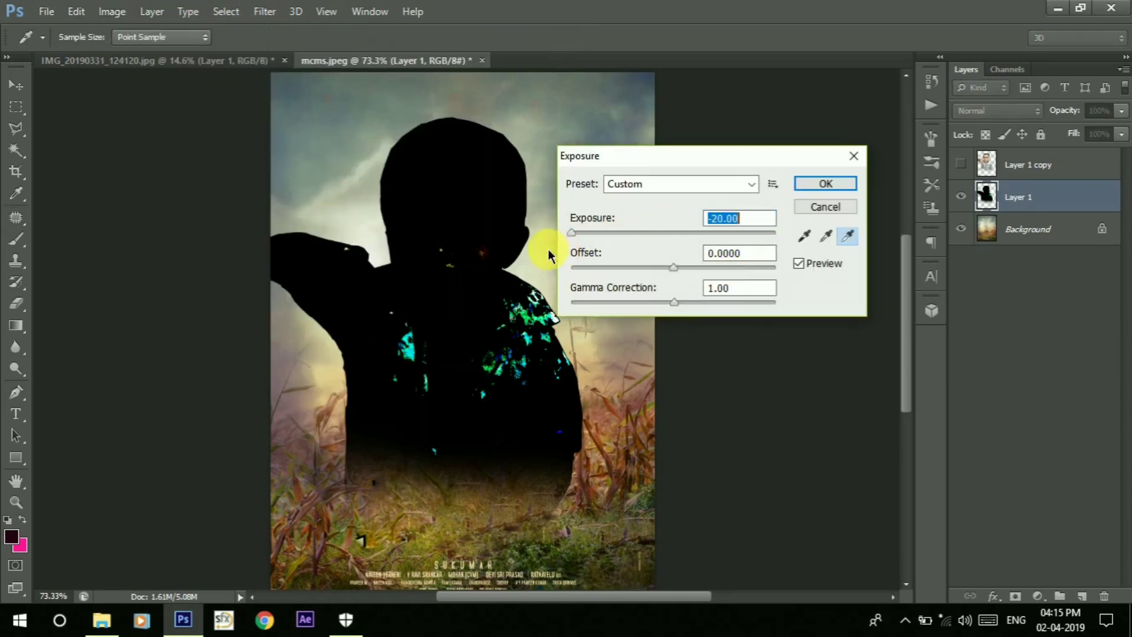
click(816, 184)
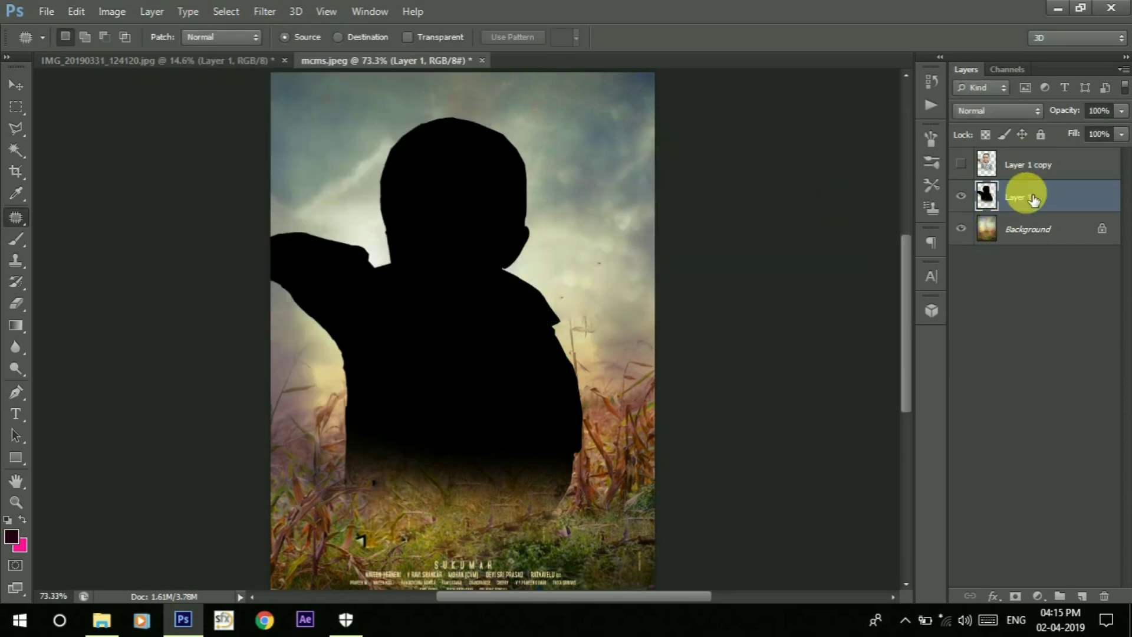
Apply a large-radius Gaussian Blur to the silhouette and show Layer 1 copy again.
click(264, 11)
mouse_move(272, 179)
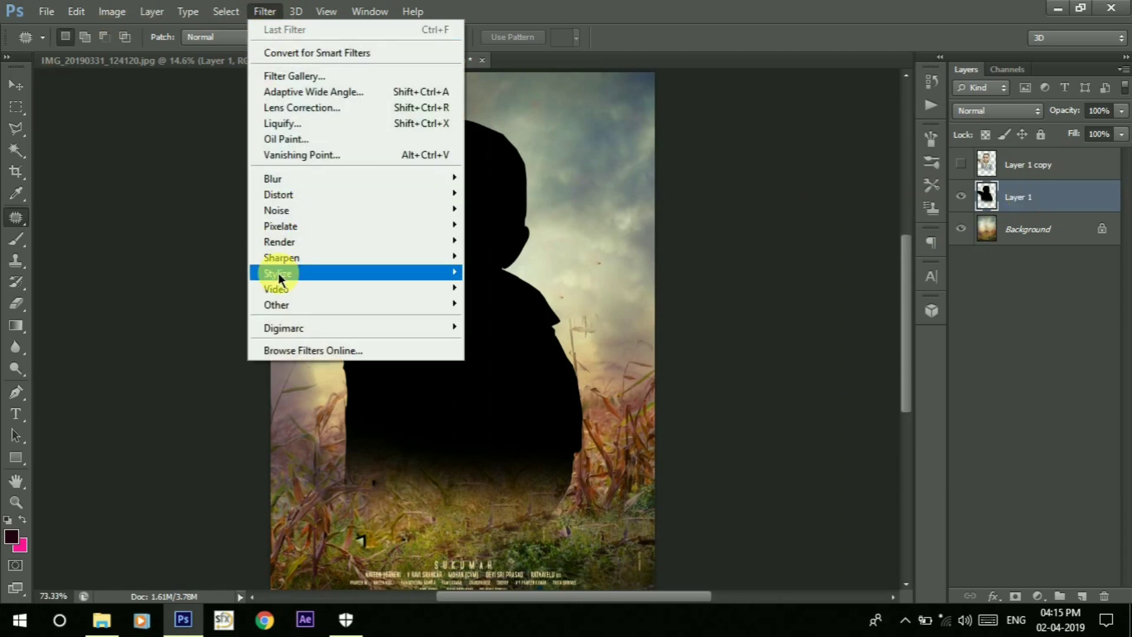
click(495, 296)
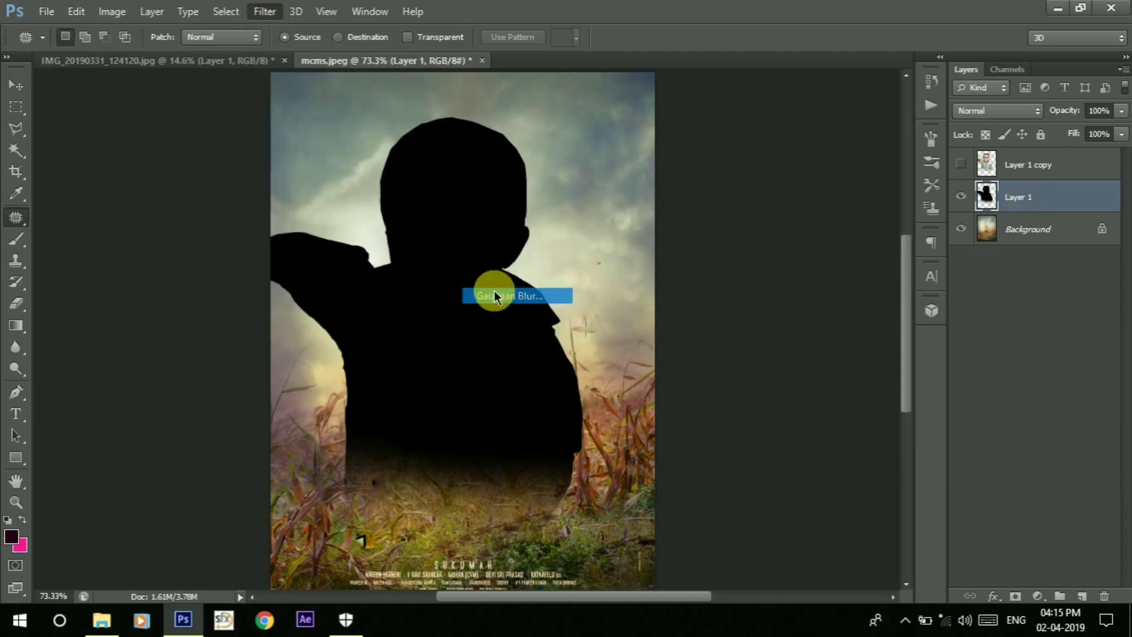
drag(595, 264, 655, 223)
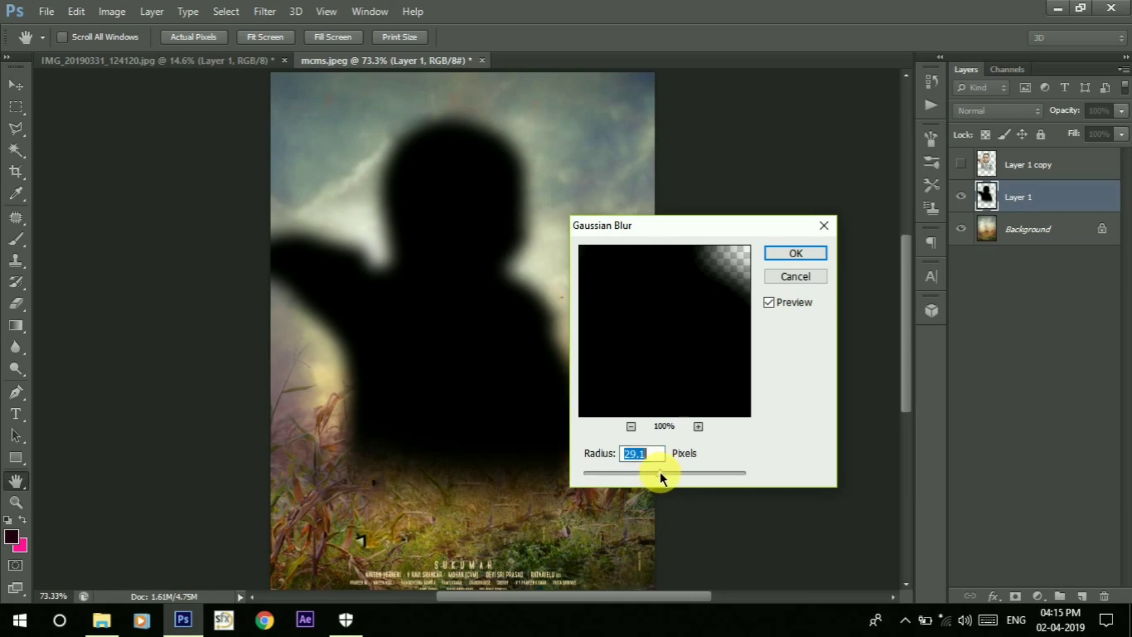
click(802, 255)
key(j)
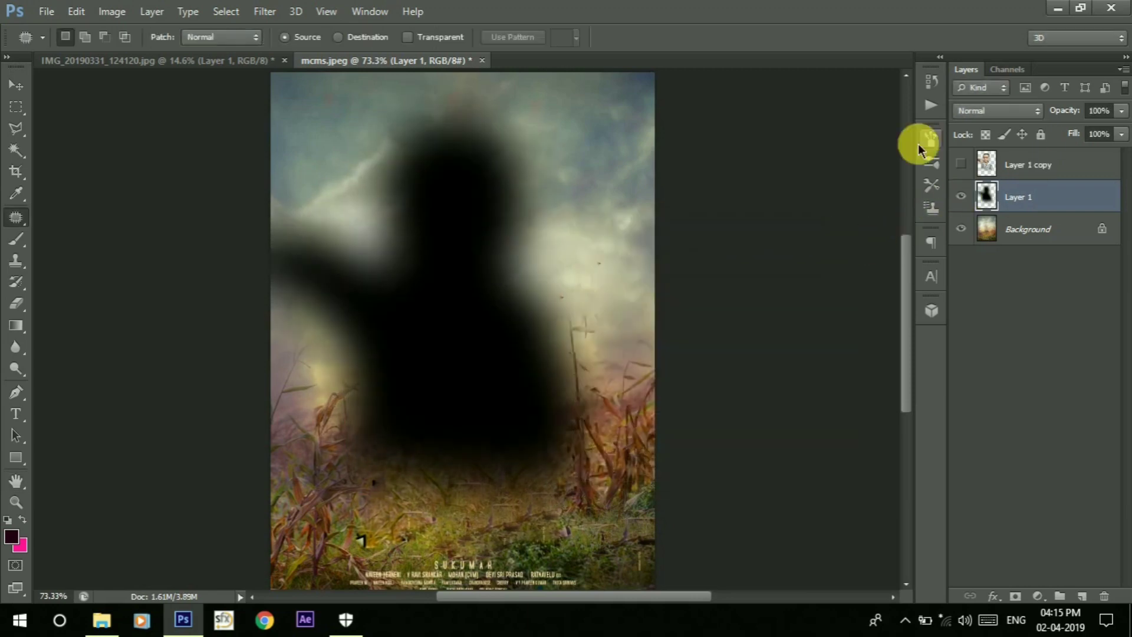
click(1000, 162)
click(962, 165)
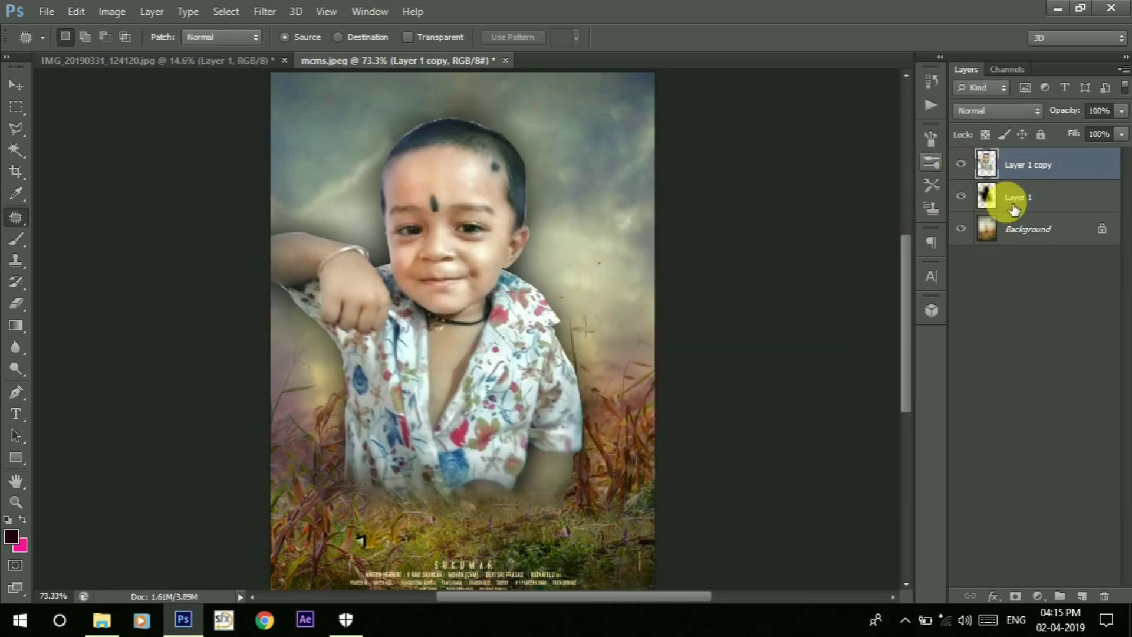
Shift the blurred Layer 1 shadow and warp its right-side mesh outward beside the shoulder.
click(1014, 209)
key(ctrl+t)
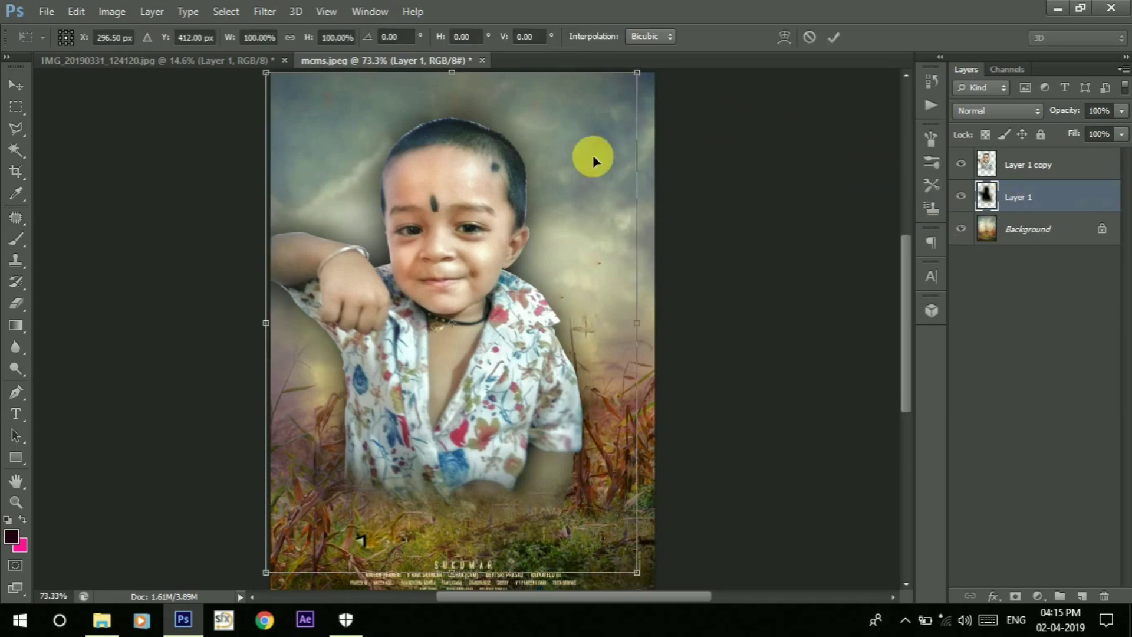
mouse_move(593, 155)
mouse_down()
mouse_move(624, 194)
mouse_move(599, 194)
mouse_up()
key(ctrl+0)
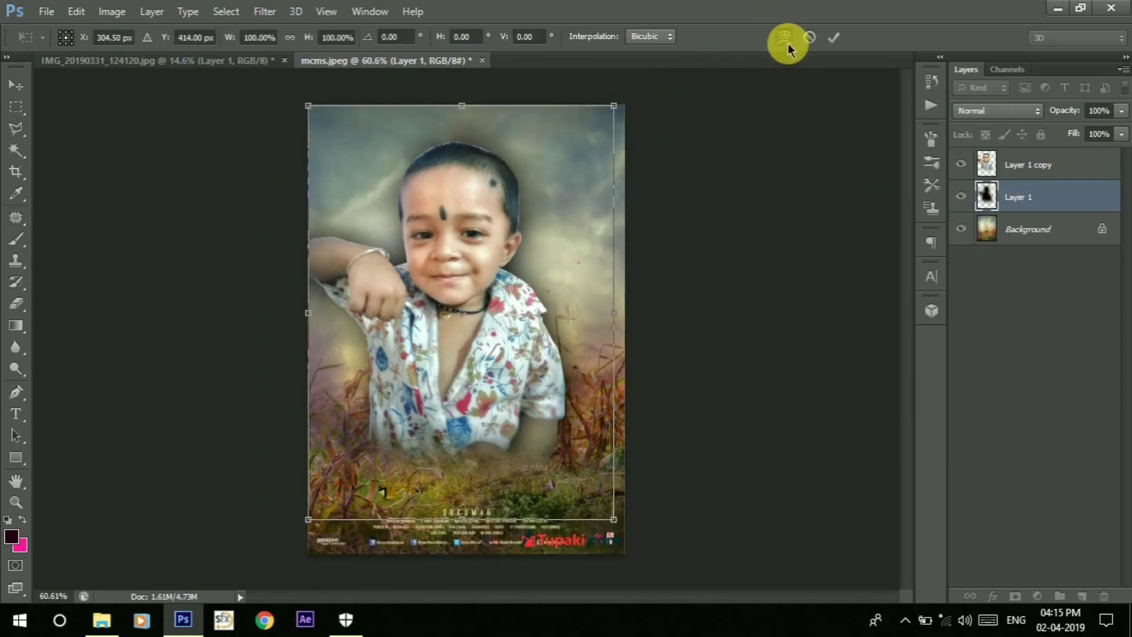
click(788, 43)
mouse_move(614, 106)
mouse_down()
mouse_move(637, 96)
mouse_move(676, 123)
mouse_up()
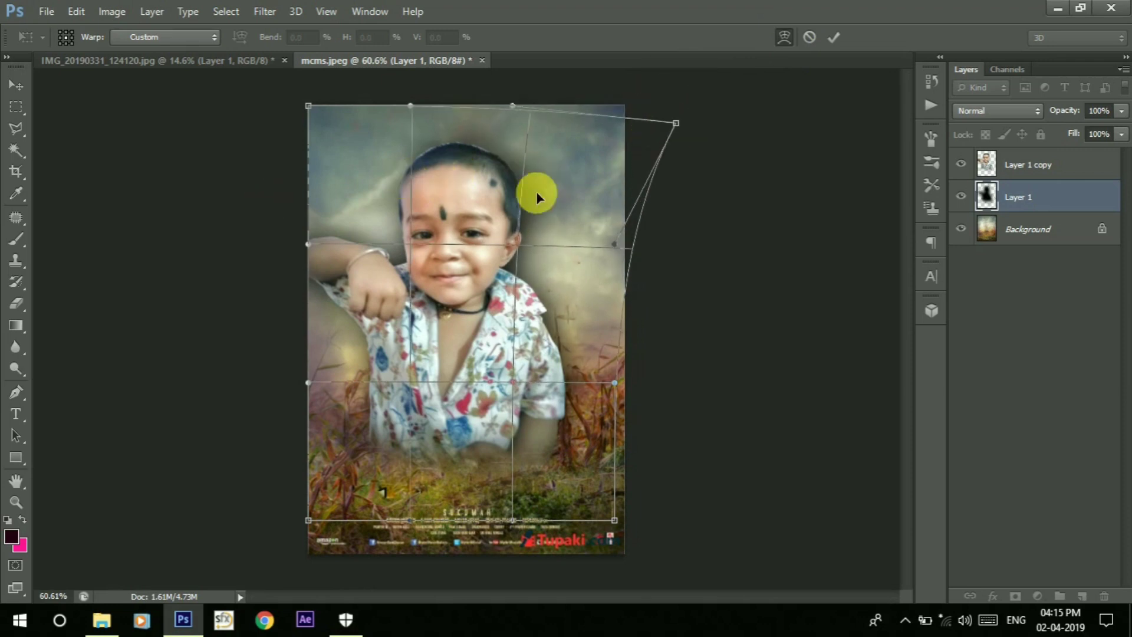
drag(536, 196, 586, 195)
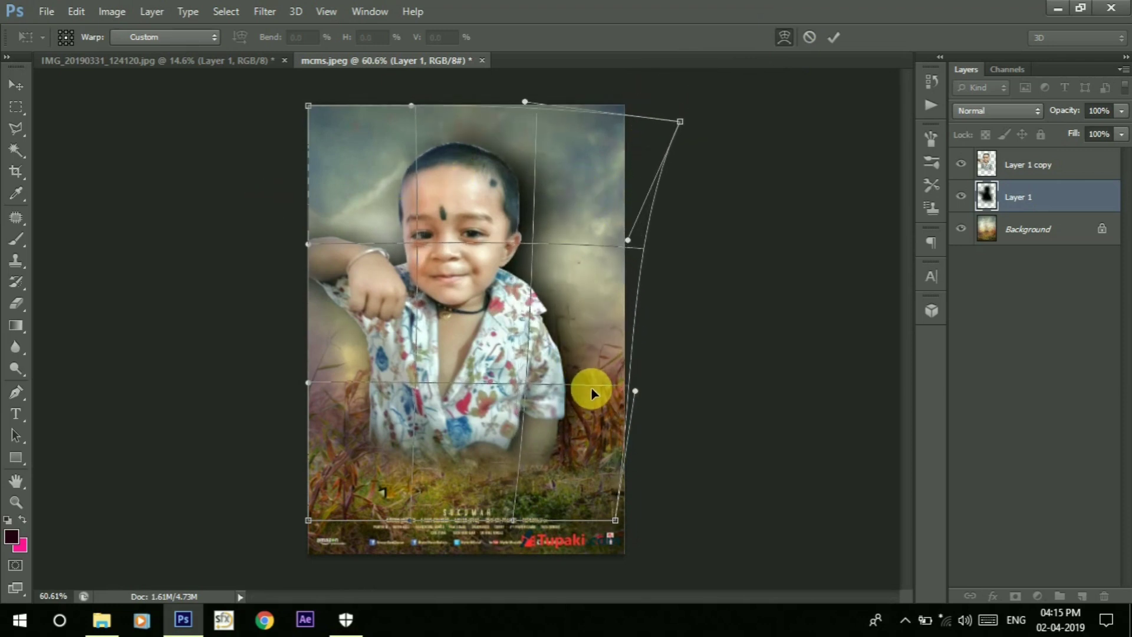
drag(591, 393, 587, 401)
drag(564, 348, 551, 346)
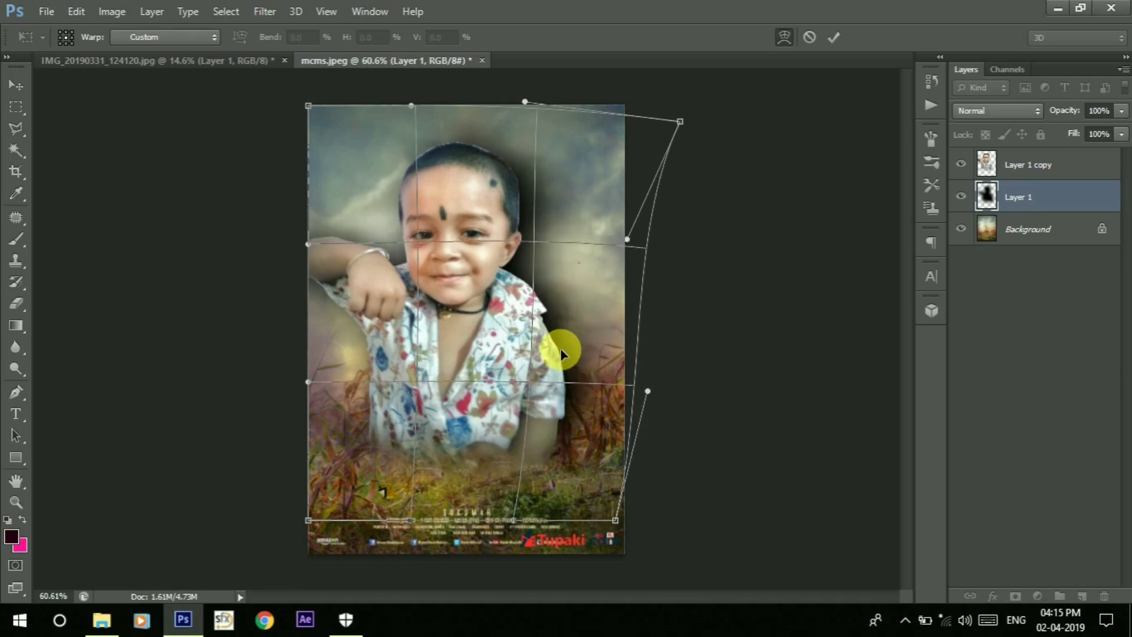
key(ctrl+plus)
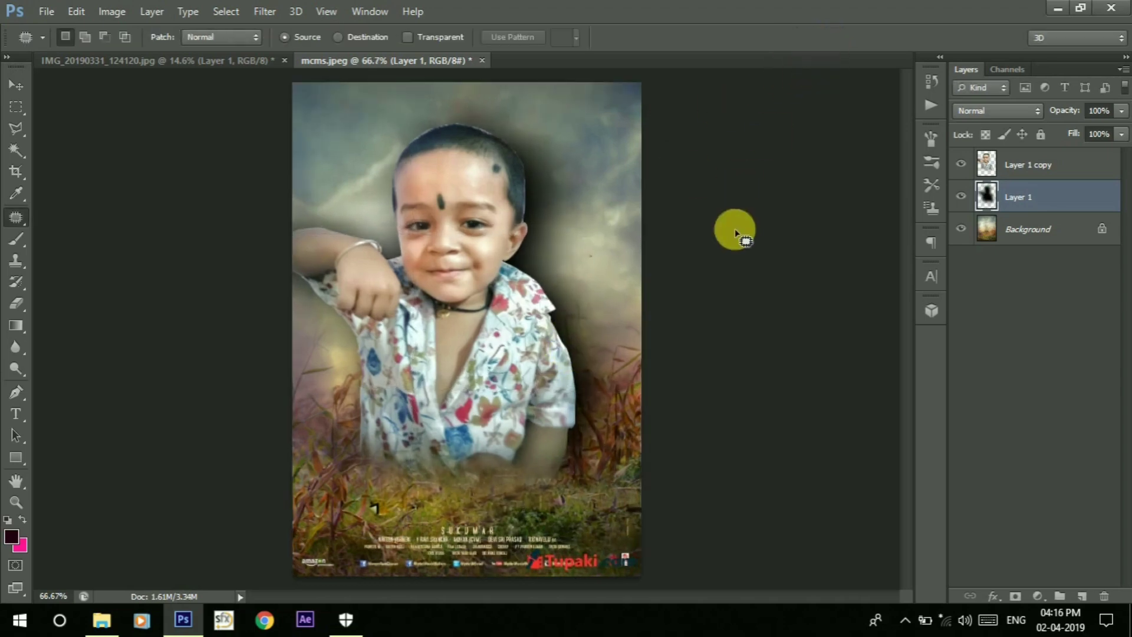
Select Layer 1 copy and zoom in on the child's head, undoing a stray brush dab.
click(1026, 165)
key(e)
scroll(303, 189, up, 5)
key(b)
scroll(665, 215, up, 5)
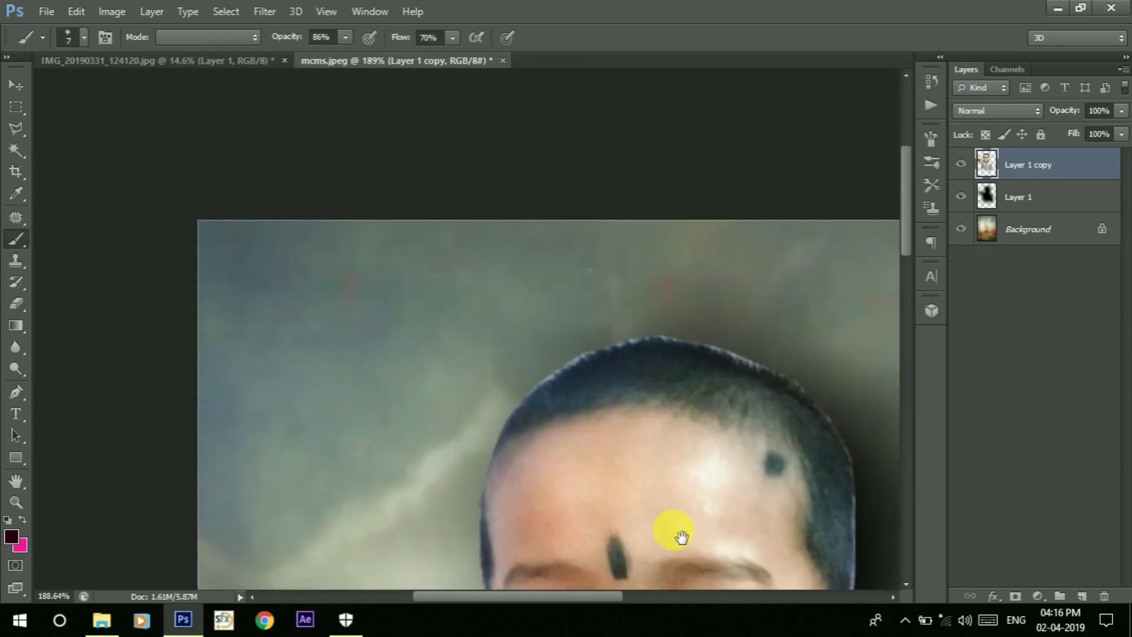
key(bracketright)
key(bracketright)
key(bracketright)
click(541, 310)
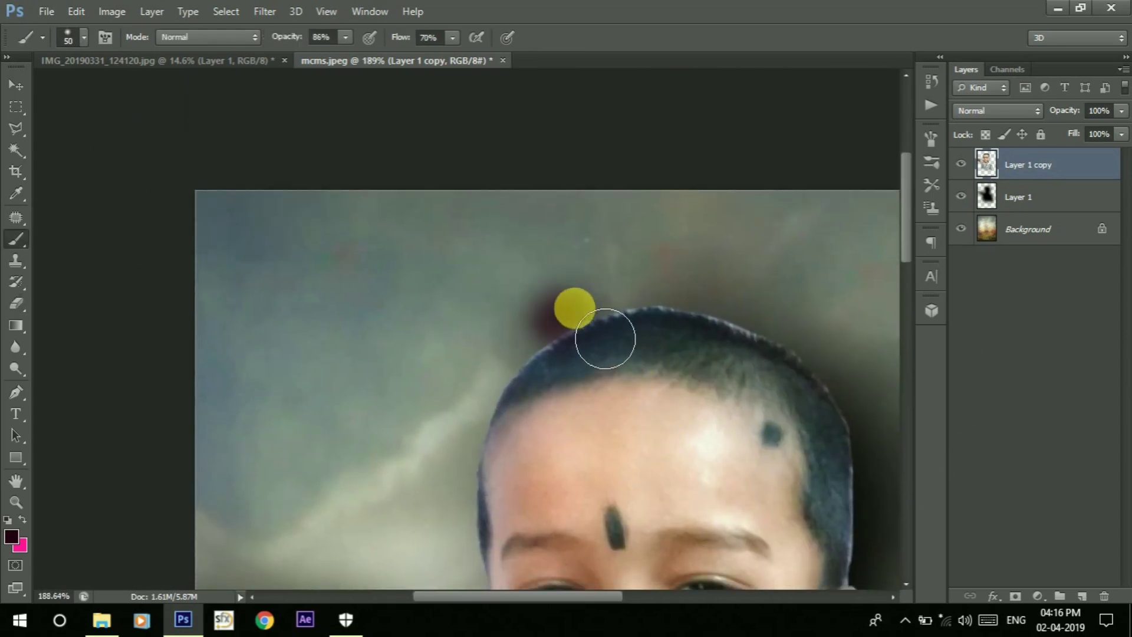
key(ctrl+z)
Erase the halo along the top, left and right edges of the child's hair.
key(e)
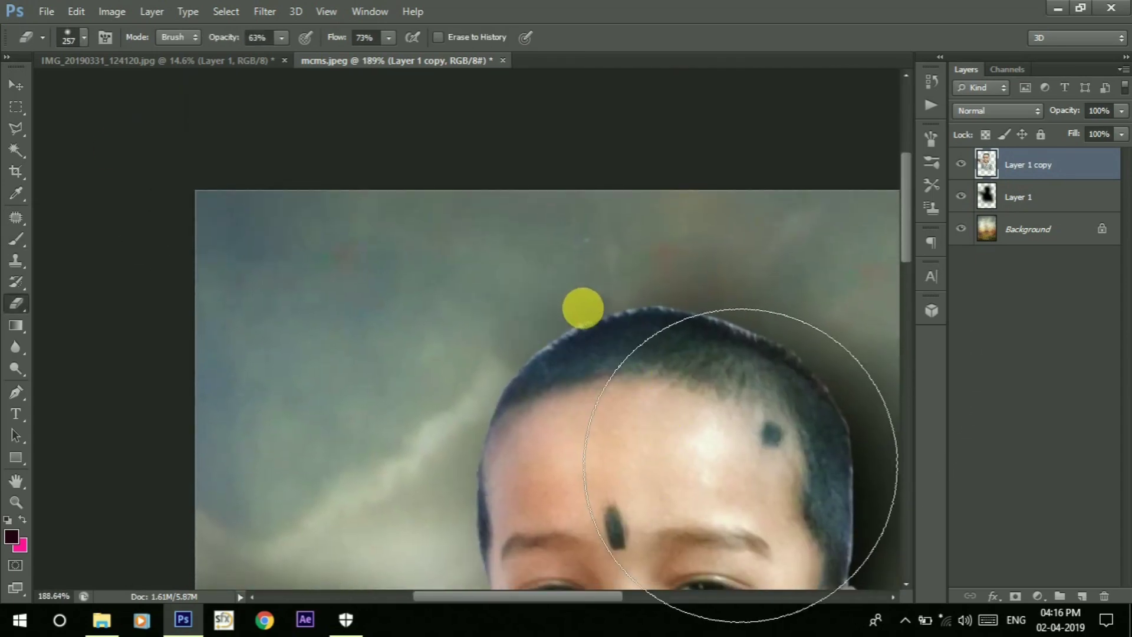
key(bracketleft)
key(bracketleft)
key(bracketleft)
key(e)
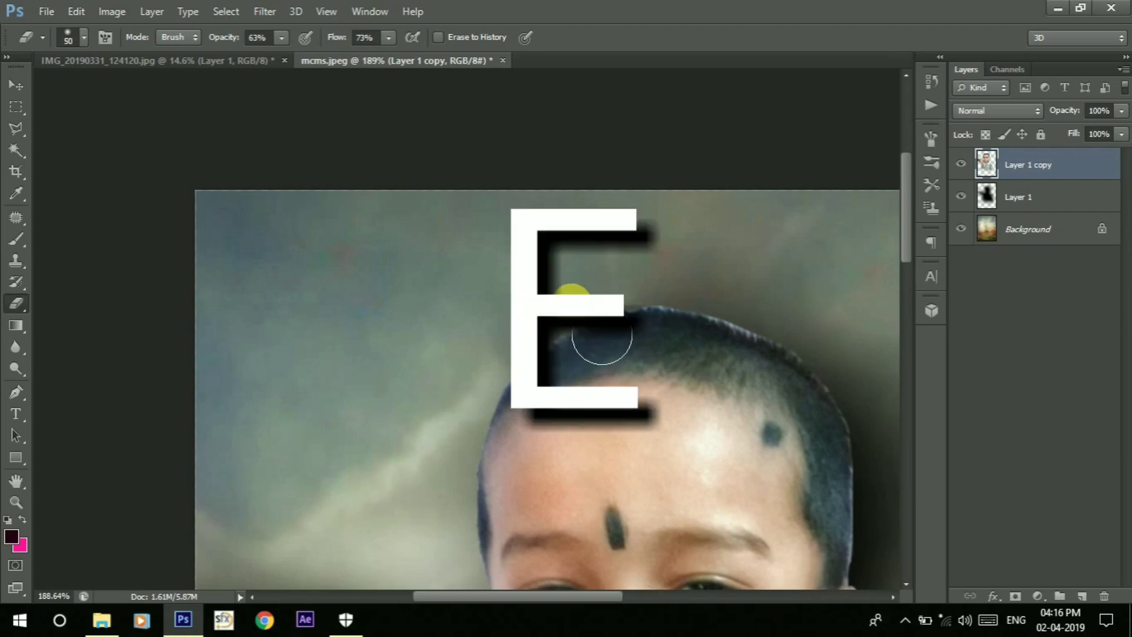
mouse_move(572, 354)
mouse_down()
mouse_move(654, 321)
mouse_move(796, 334)
mouse_move(778, 341)
mouse_move(864, 397)
mouse_up()
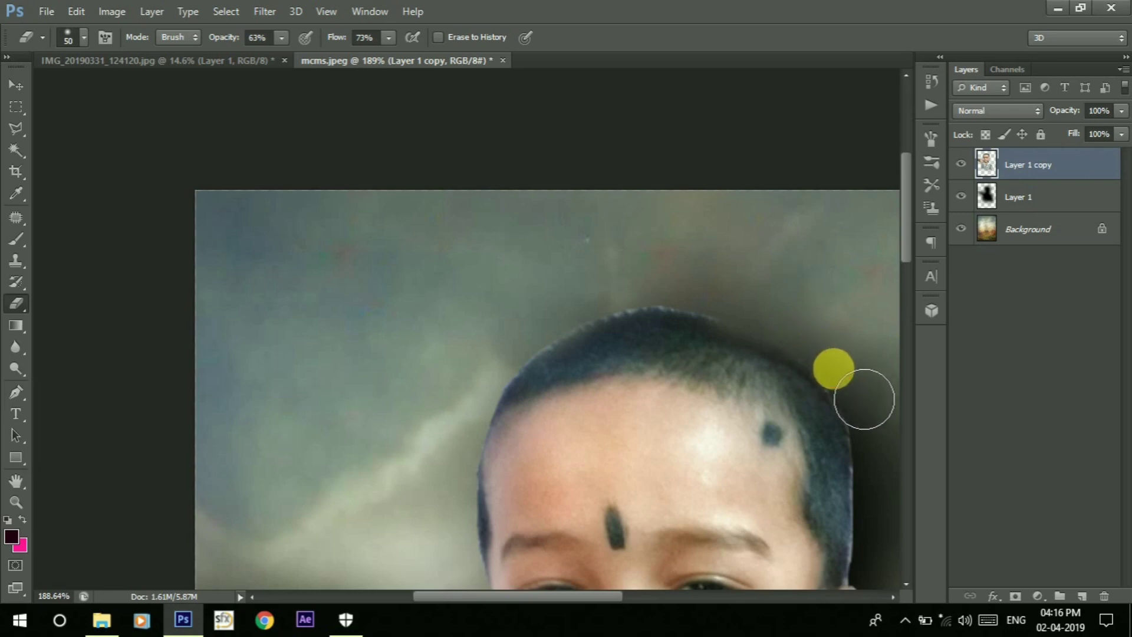
mouse_move(764, 326)
mouse_down()
mouse_move(622, 323)
mouse_move(702, 309)
mouse_move(652, 303)
mouse_move(570, 348)
mouse_move(556, 336)
mouse_move(510, 379)
mouse_move(515, 392)
mouse_up()
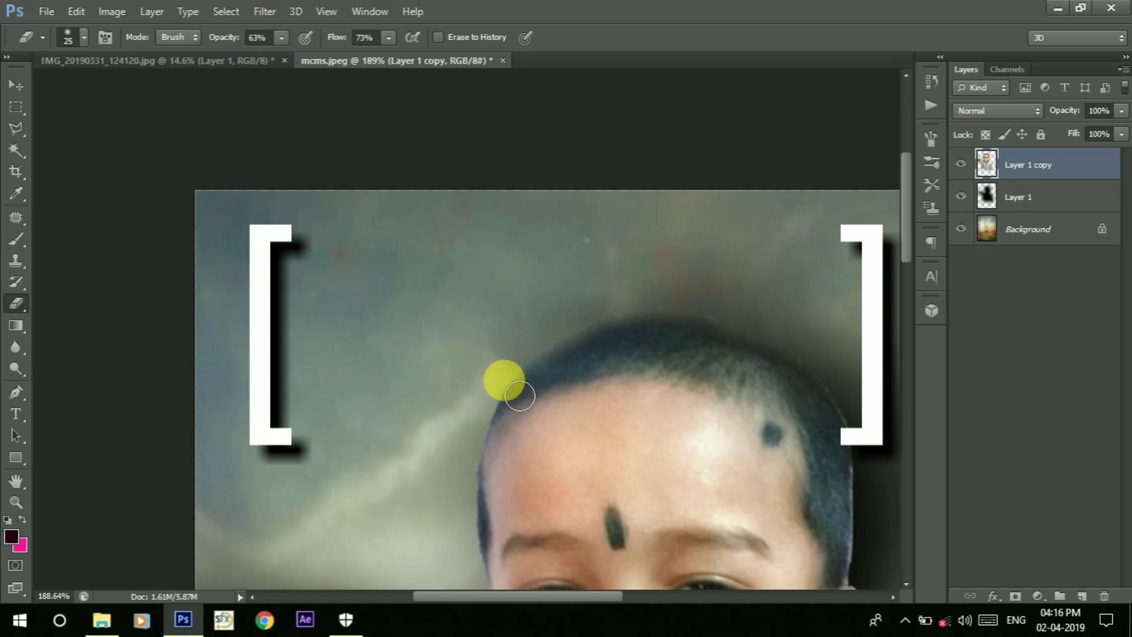
scroll(515, 391, down, 2)
mouse_move(685, 358)
mouse_down()
mouse_move(733, 374)
mouse_move(752, 480)
mouse_up()
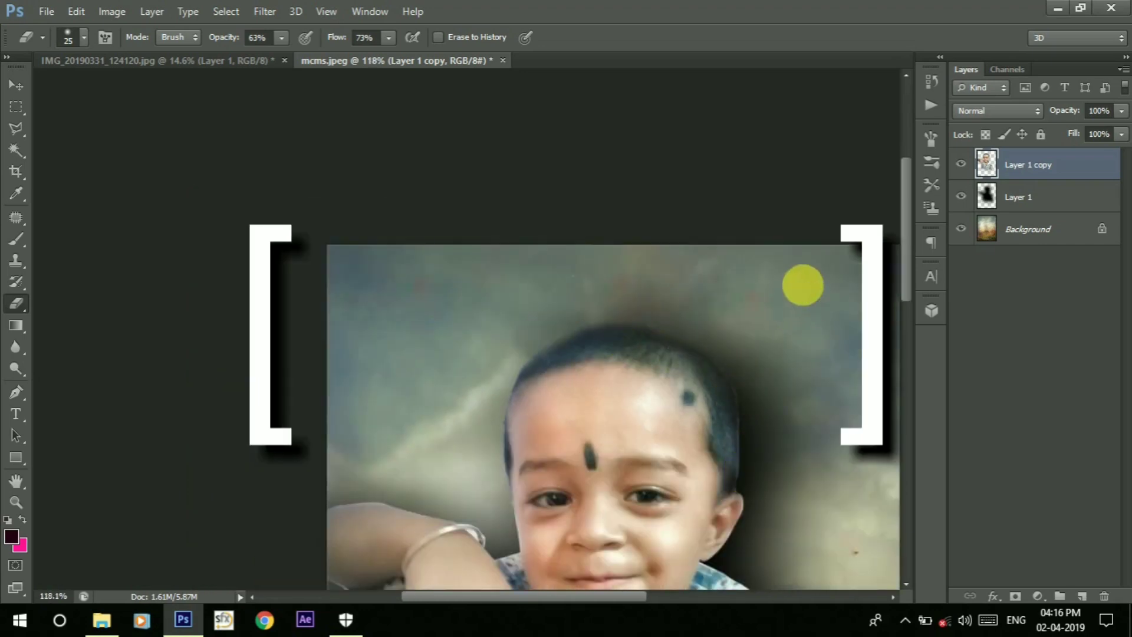
scroll(790, 318, down, 3)
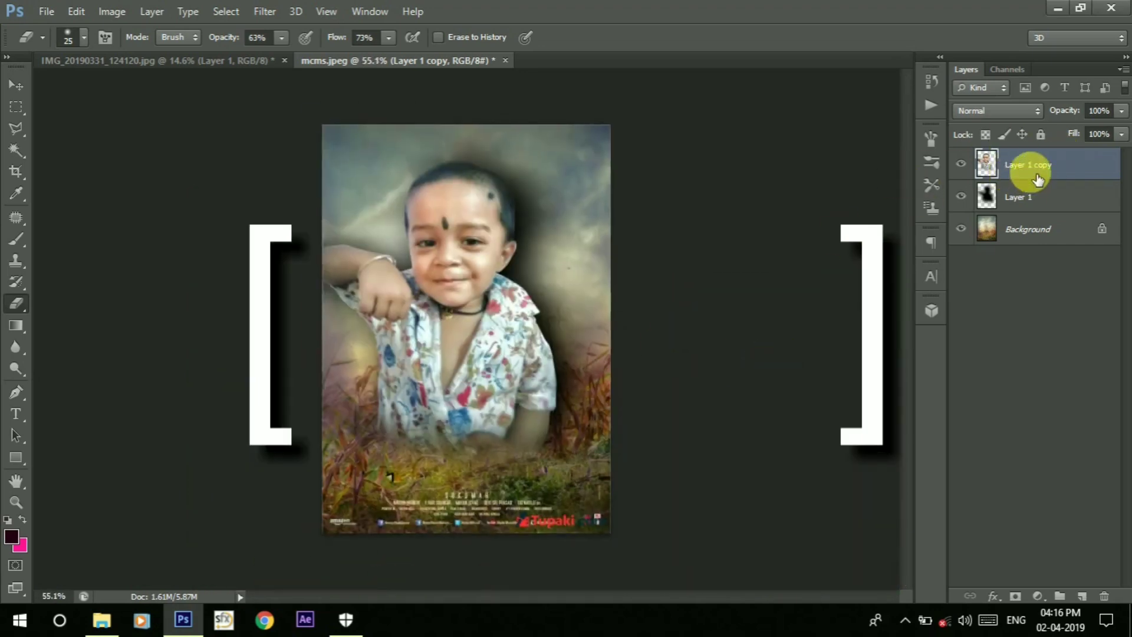
Add a Hue/Saturation adjustment at Hue +27, Saturation +58, clipped to Layer 1 copy.
click(1037, 595)
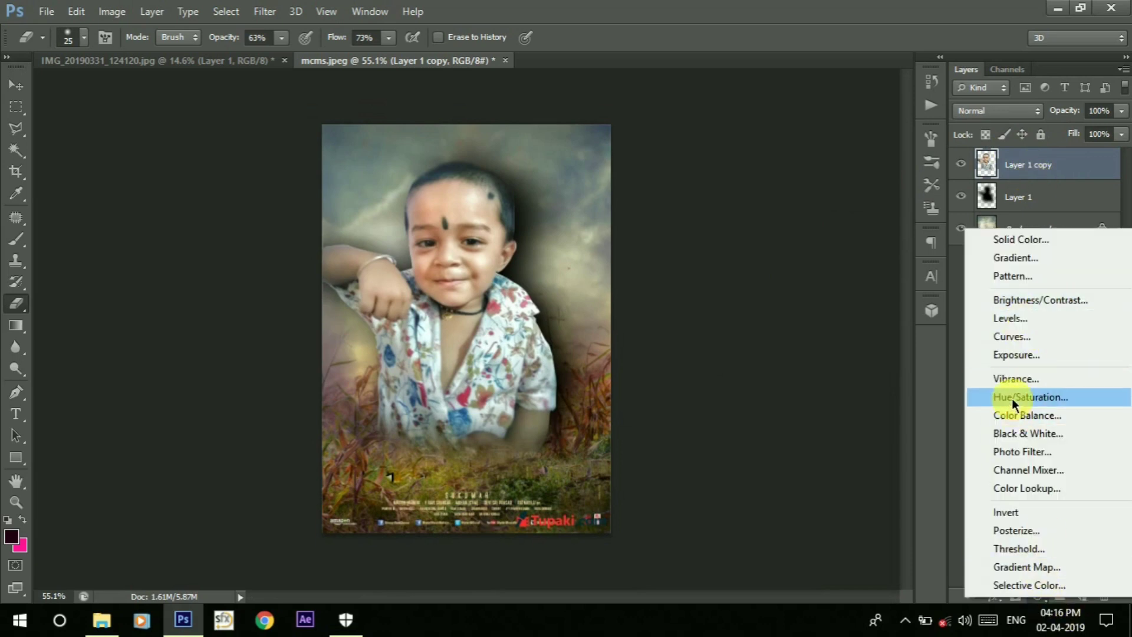
click(1011, 398)
drag(619, 244, 626, 255)
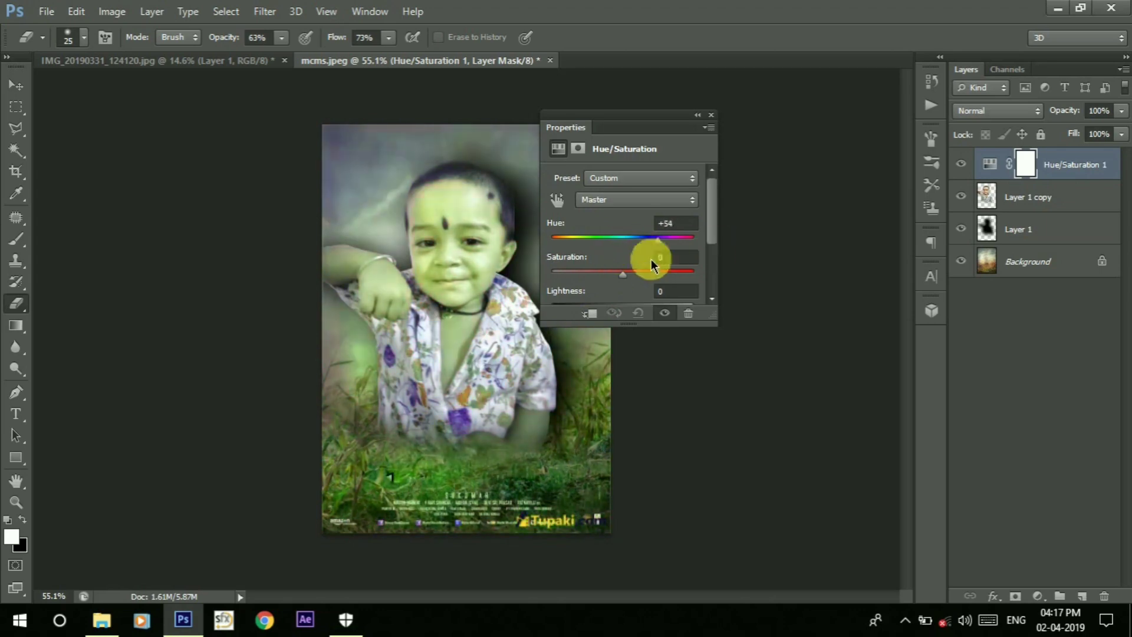
mouse_move(625, 255)
mouse_down()
mouse_move(674, 263)
mouse_move(664, 279)
mouse_up()
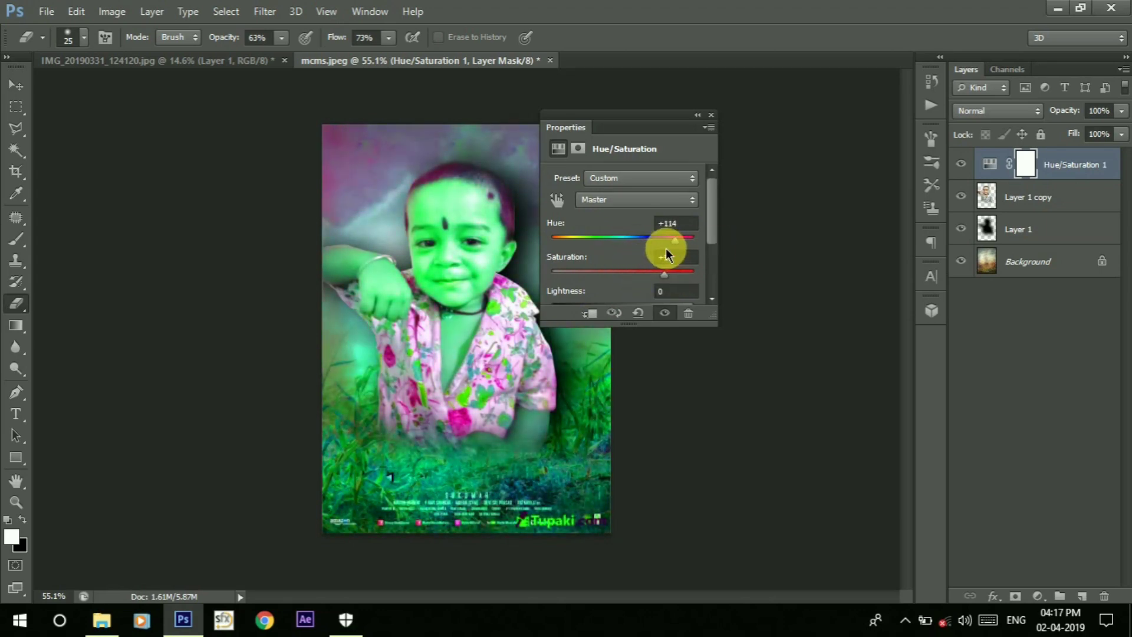
drag(672, 240, 642, 237)
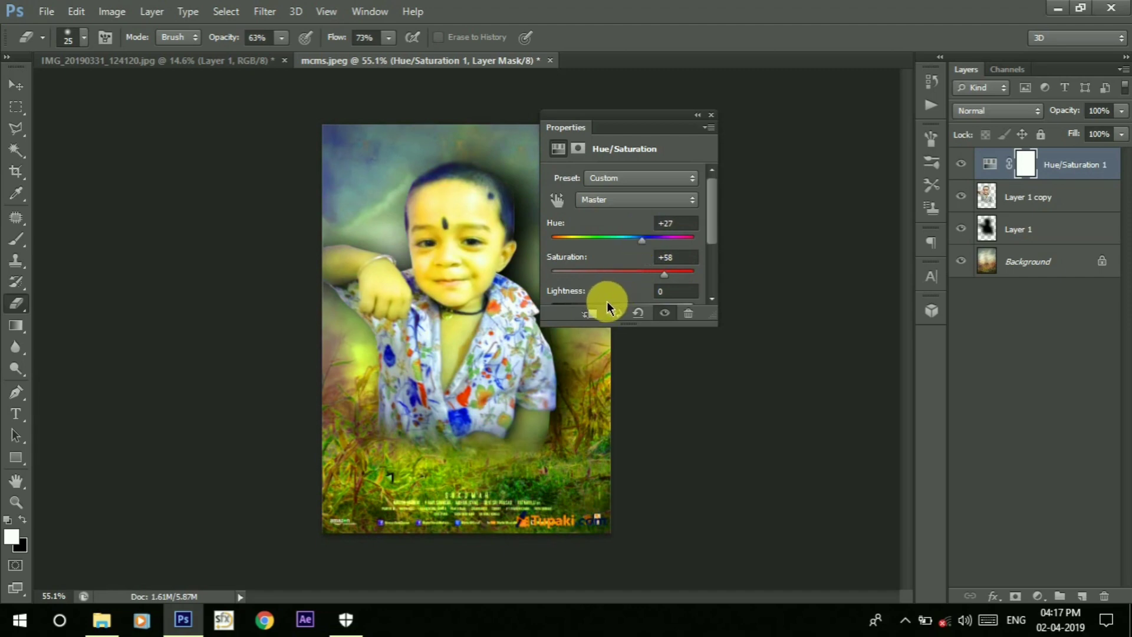
click(589, 314)
click(588, 314)
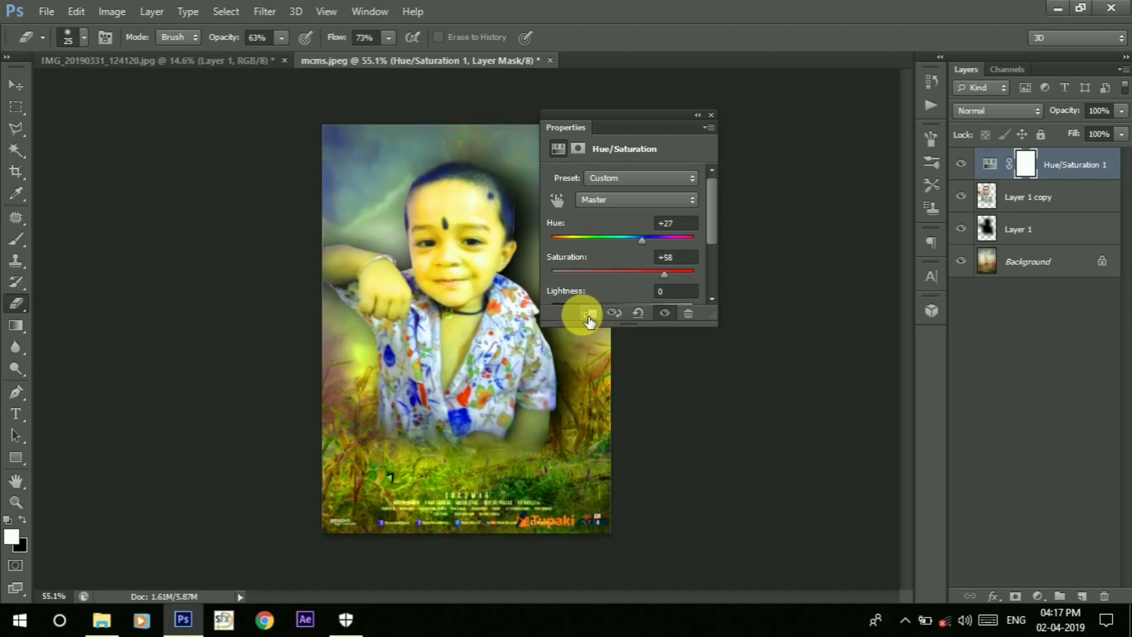
click(588, 314)
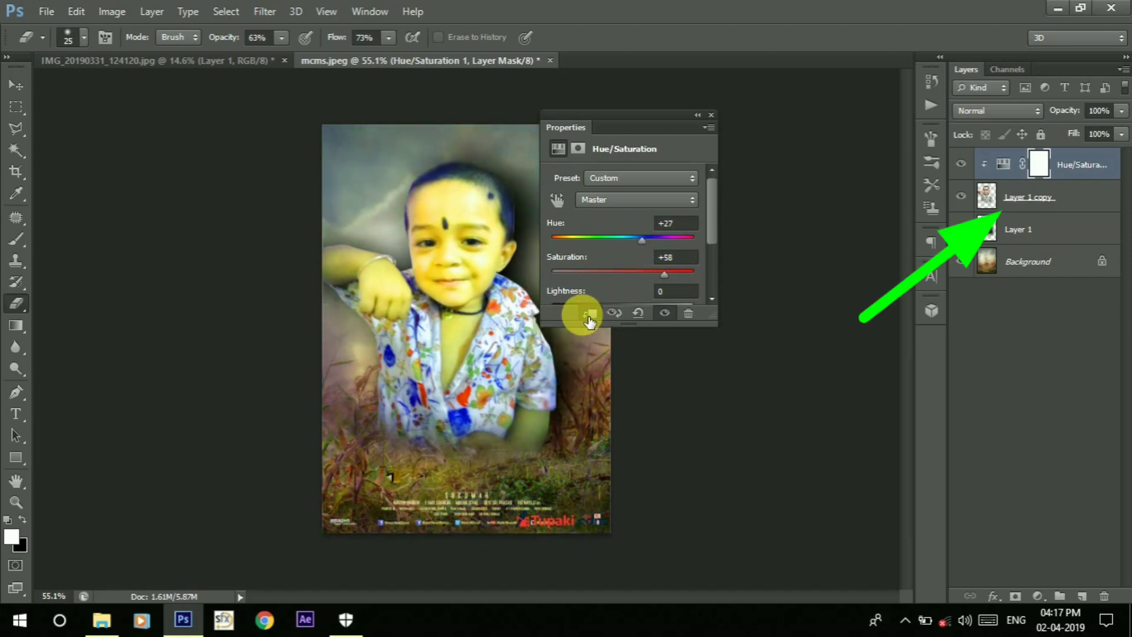
Lower the Hue to +5 and mask the tint off the child's face and shirt.
drag(638, 246, 625, 254)
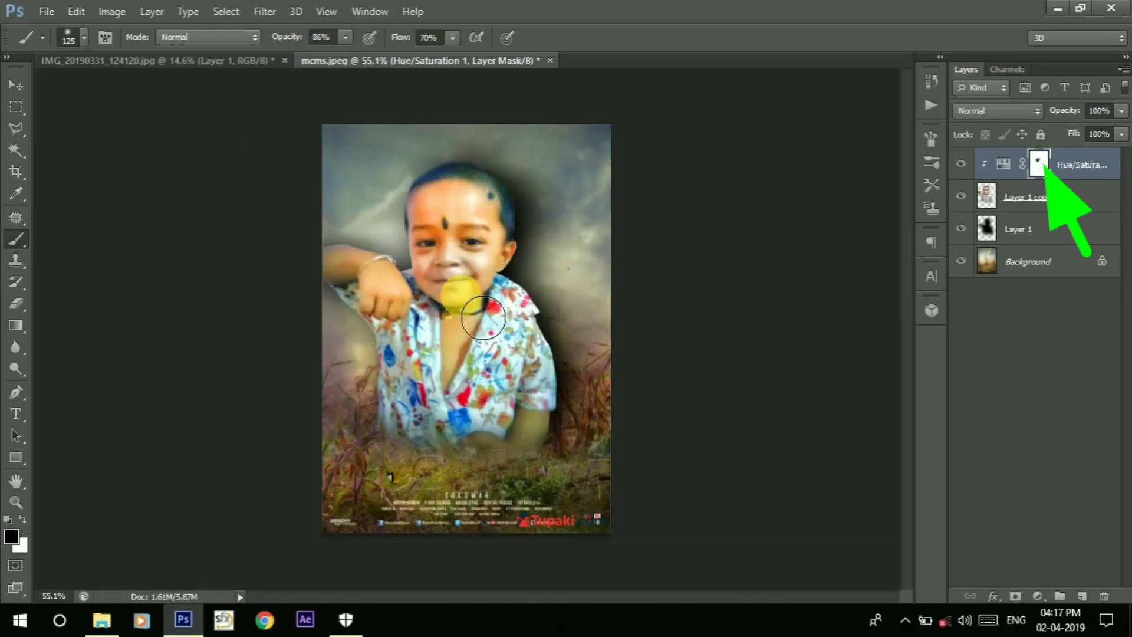
mouse_move(460, 293)
mouse_down()
mouse_move(481, 207)
mouse_move(474, 368)
mouse_move(454, 278)
mouse_up()
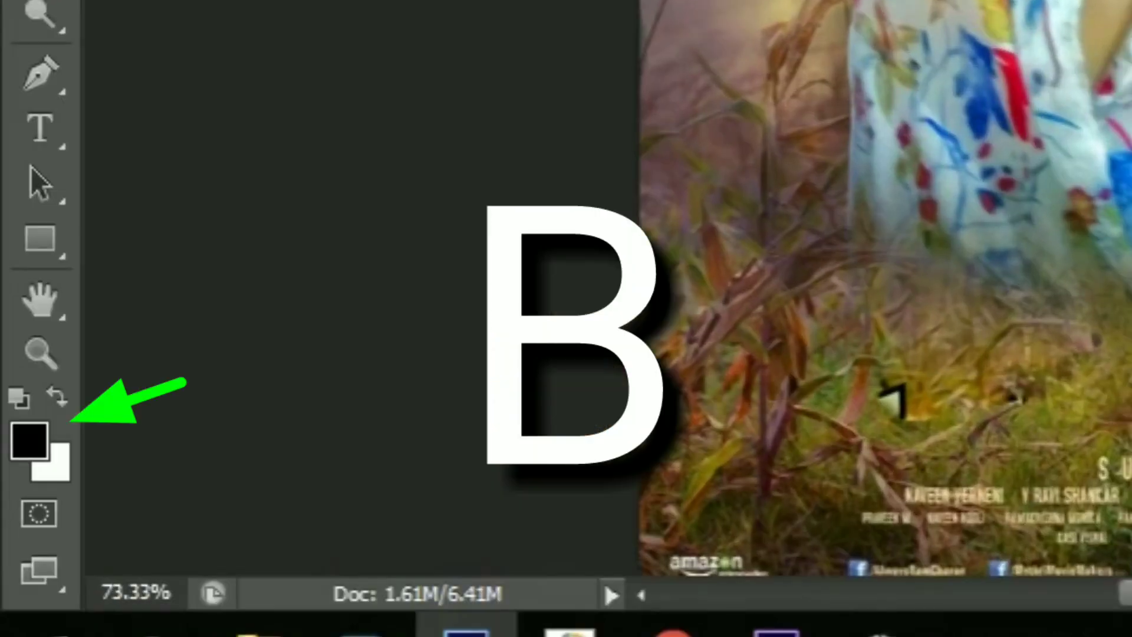
scroll(893, 401, down, 1)
scroll(952, 374, down, 1)
scroll(990, 285, up, 1)
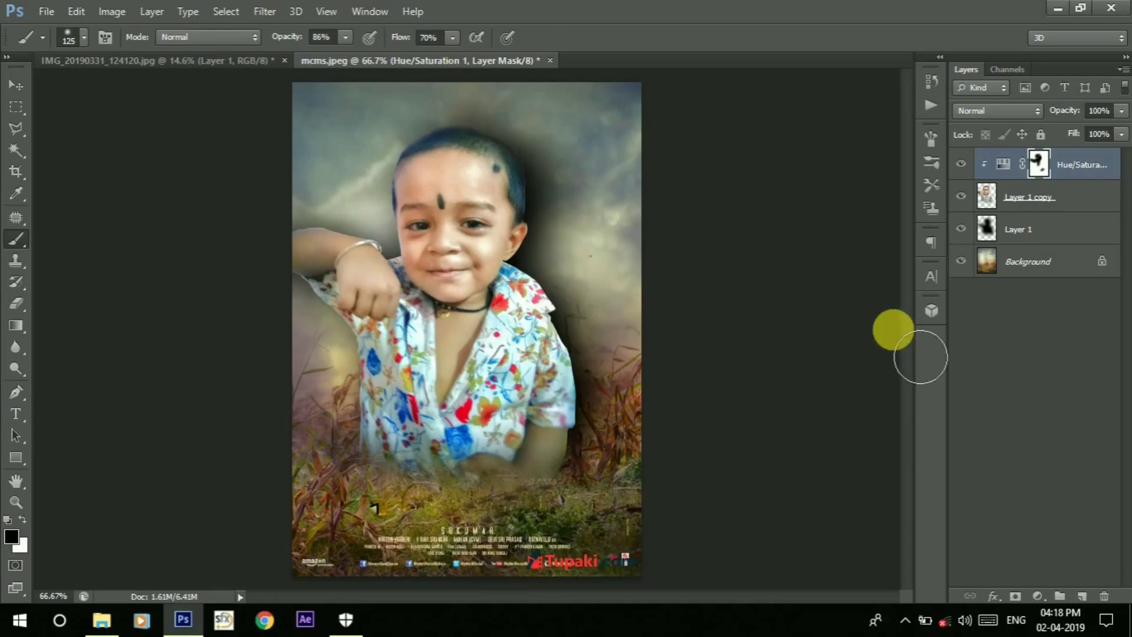
scroll(711, 319, up, 1)
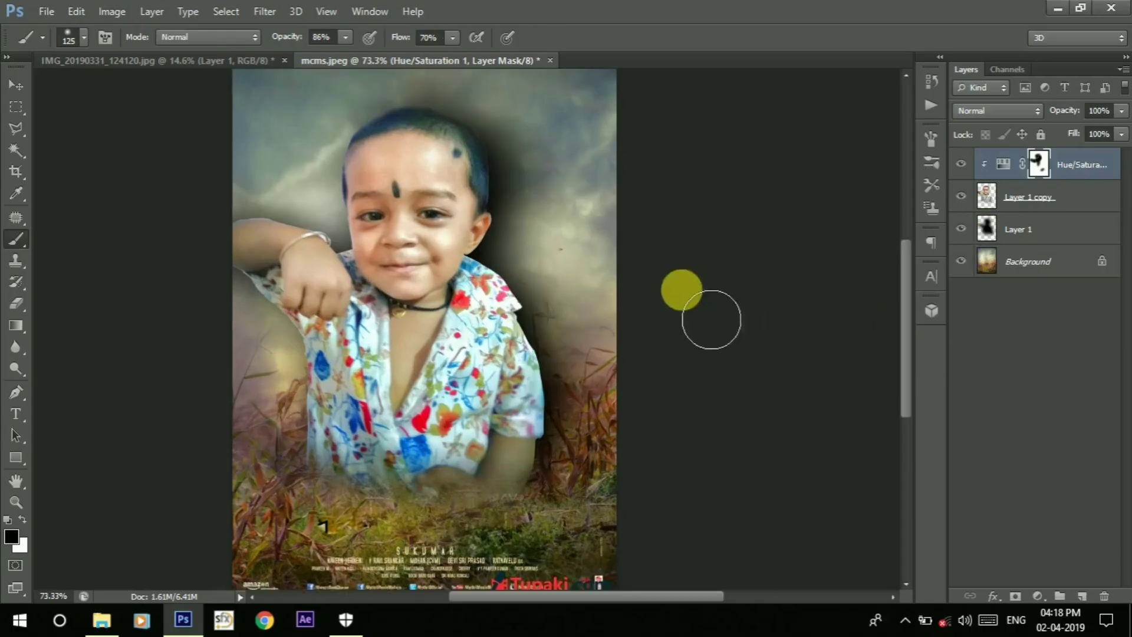
scroll(711, 318, down, 1)
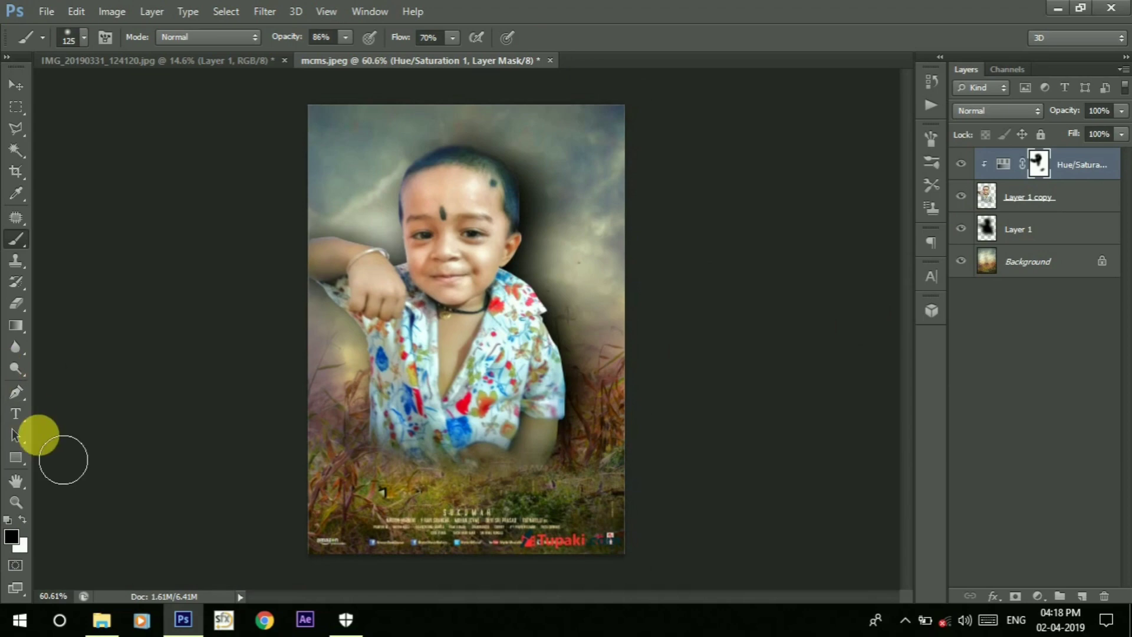
click(16, 413)
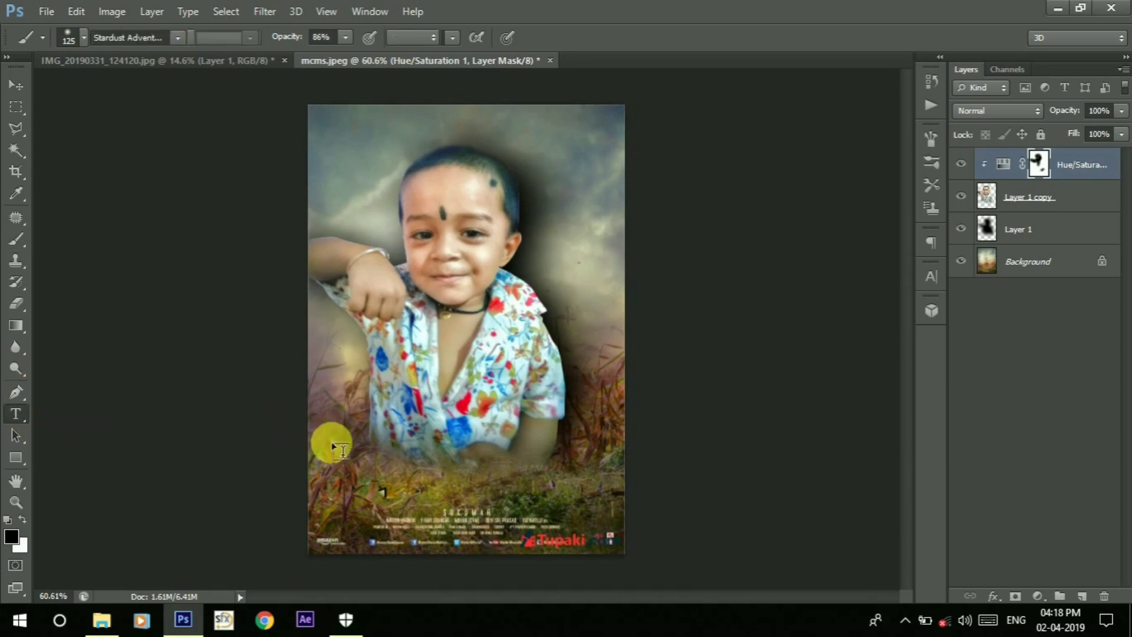
Start the NAVNEET Stencil text layer and enlarge it from 14 pt to 79 pt.
scroll(342, 450, up, 1)
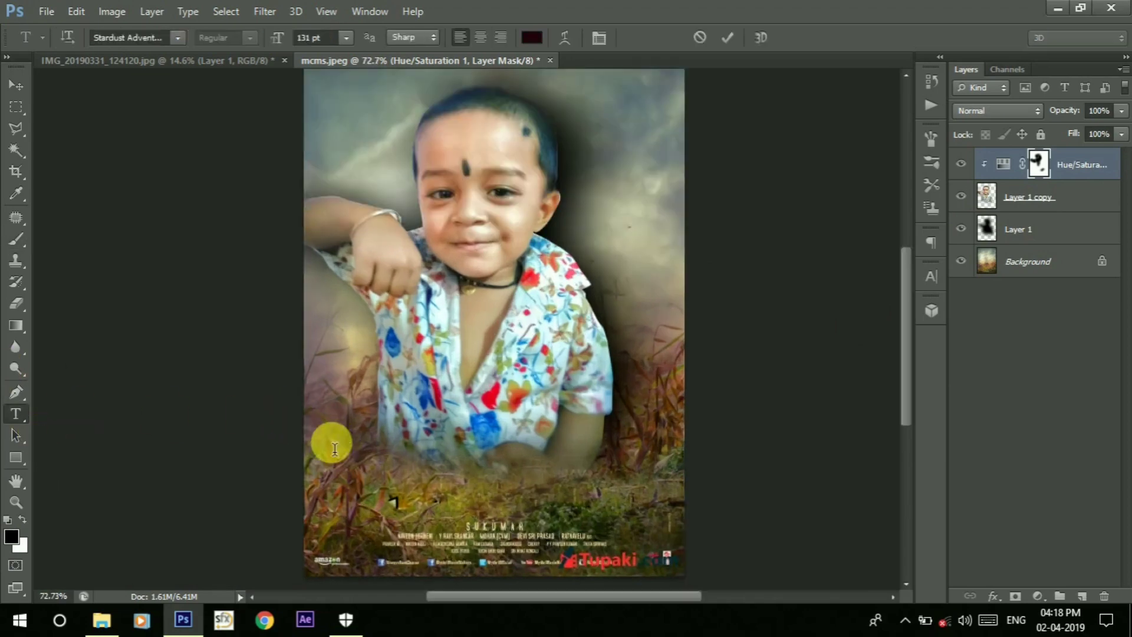
click(330, 443)
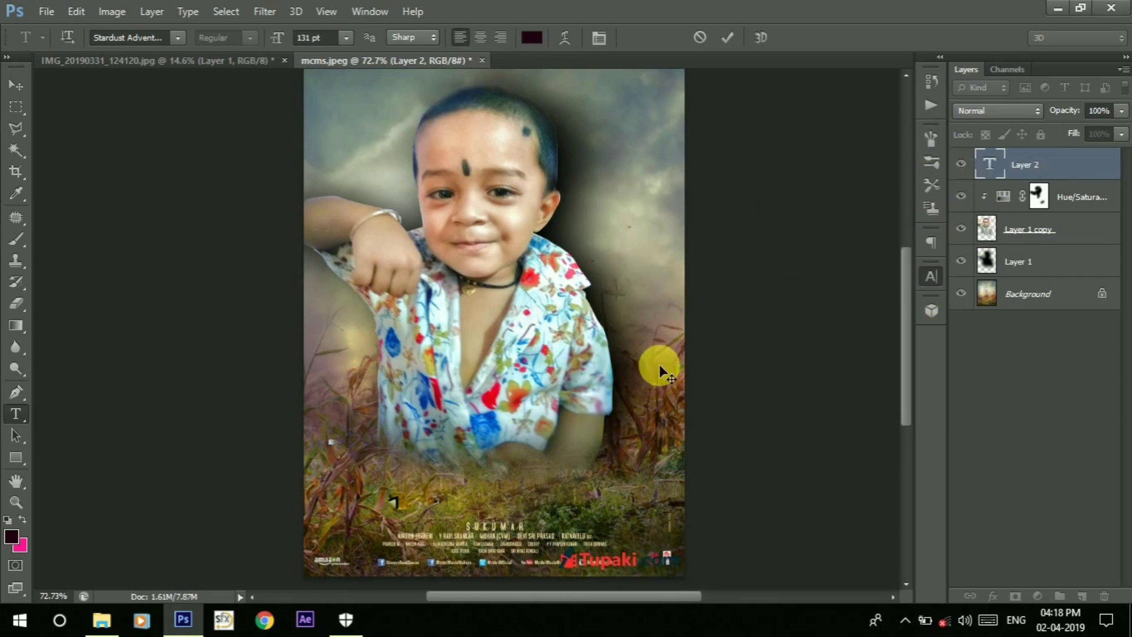
key(ctrl+t)
click(346, 37)
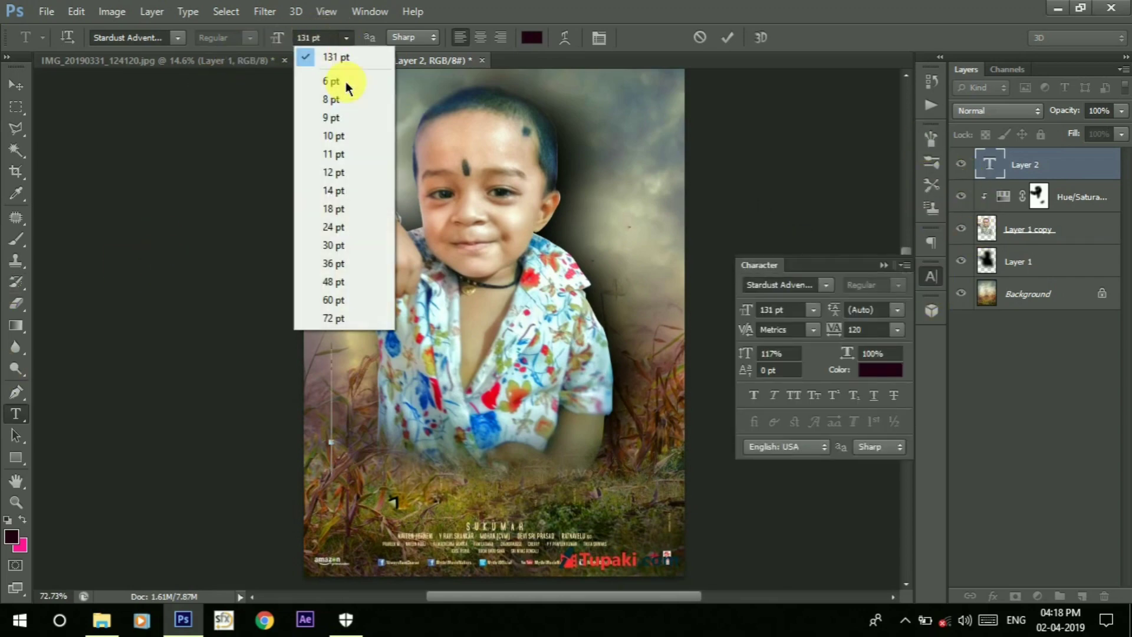
click(343, 190)
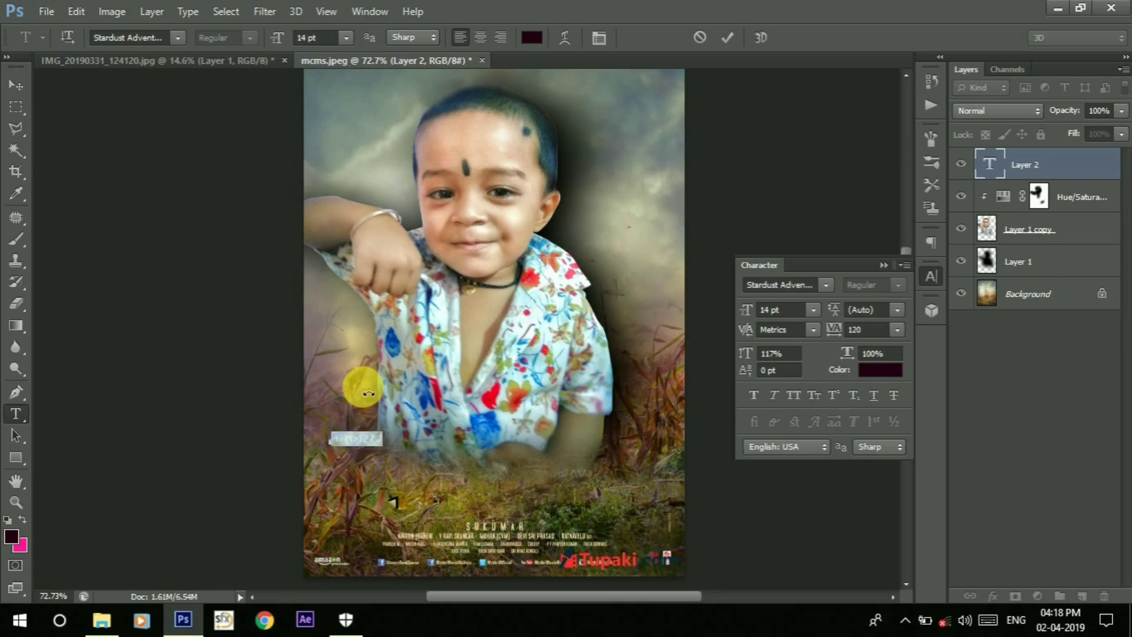
drag(752, 314, 790, 316)
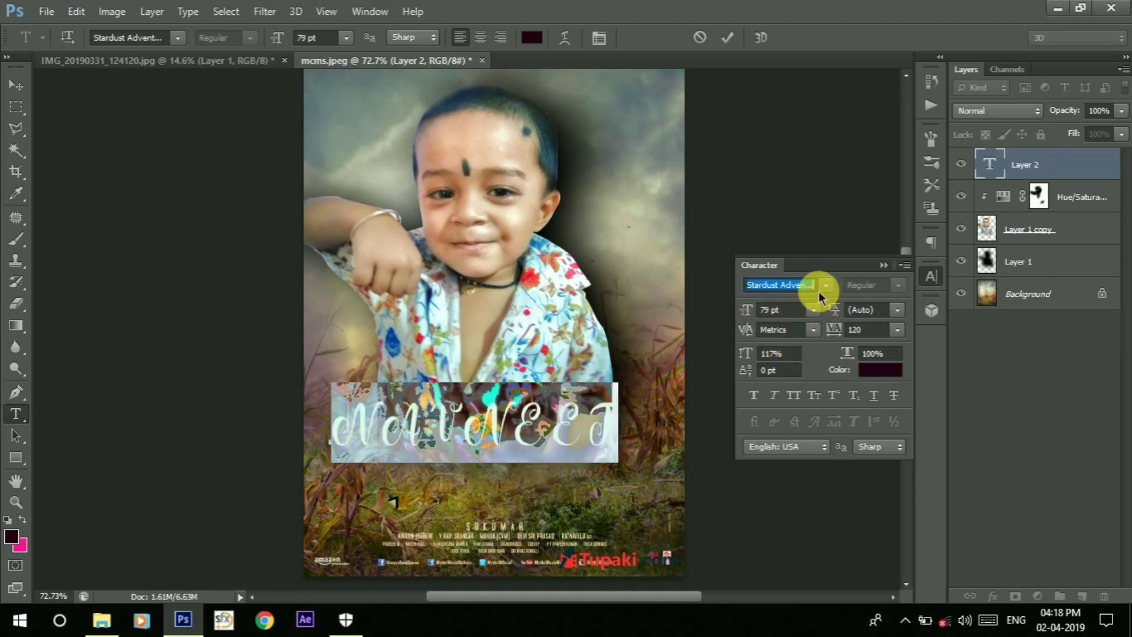
scroll(819, 295, down, 1)
scroll(822, 299, down, 1)
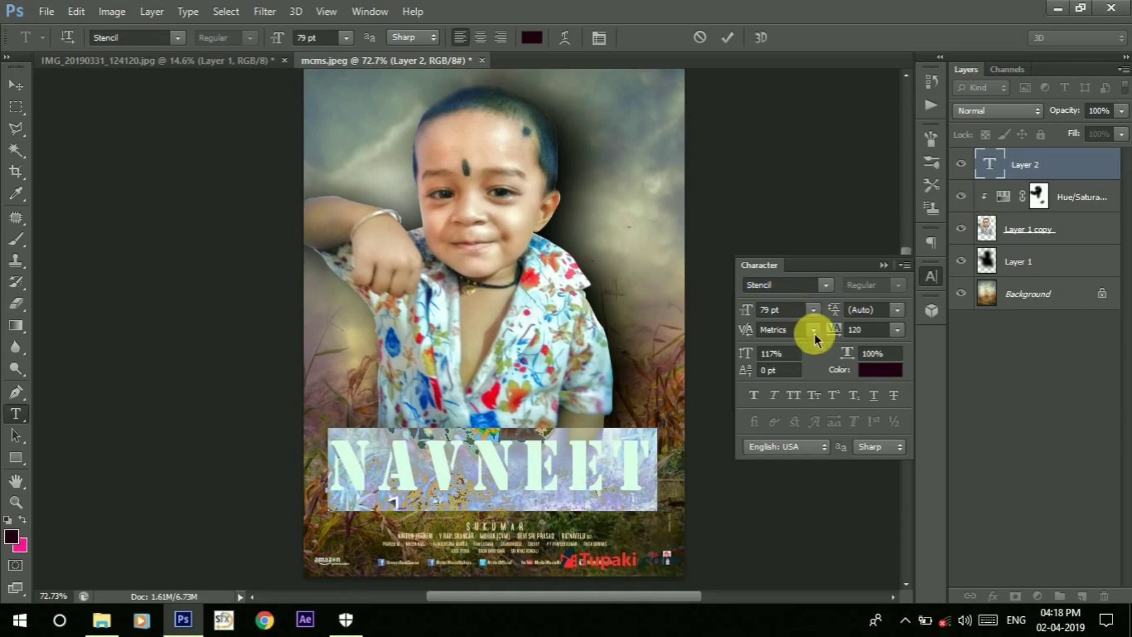
Give NAVNEET tracking 0, 91 pt size, 117% vertical scale and near-white #effff7 colour.
drag(833, 330, 837, 339)
text(0)
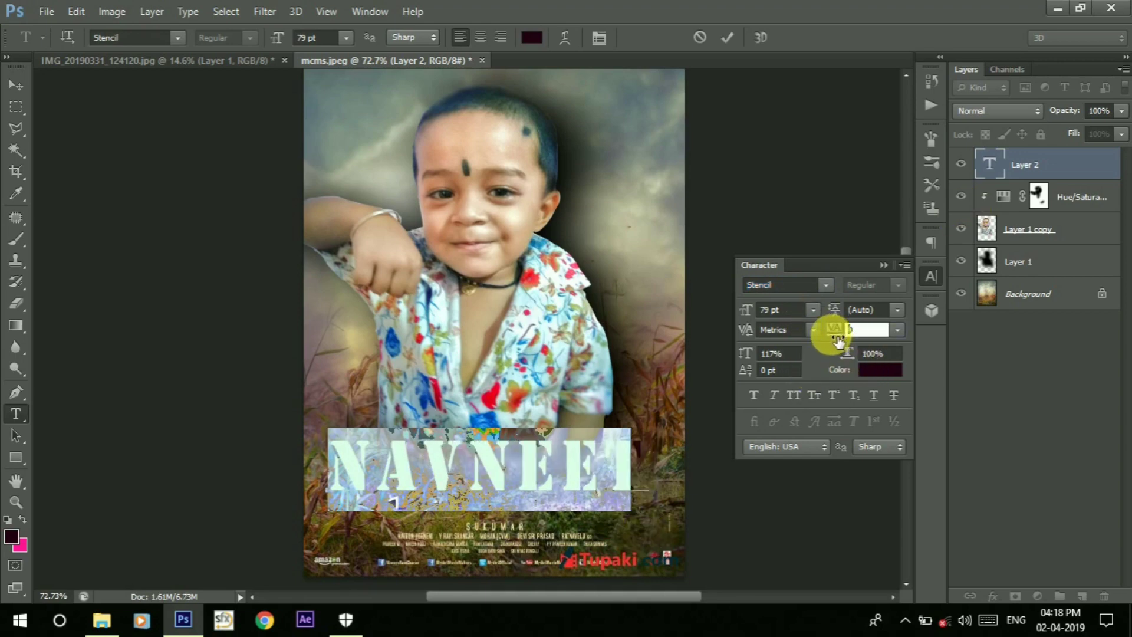
drag(750, 307, 763, 311)
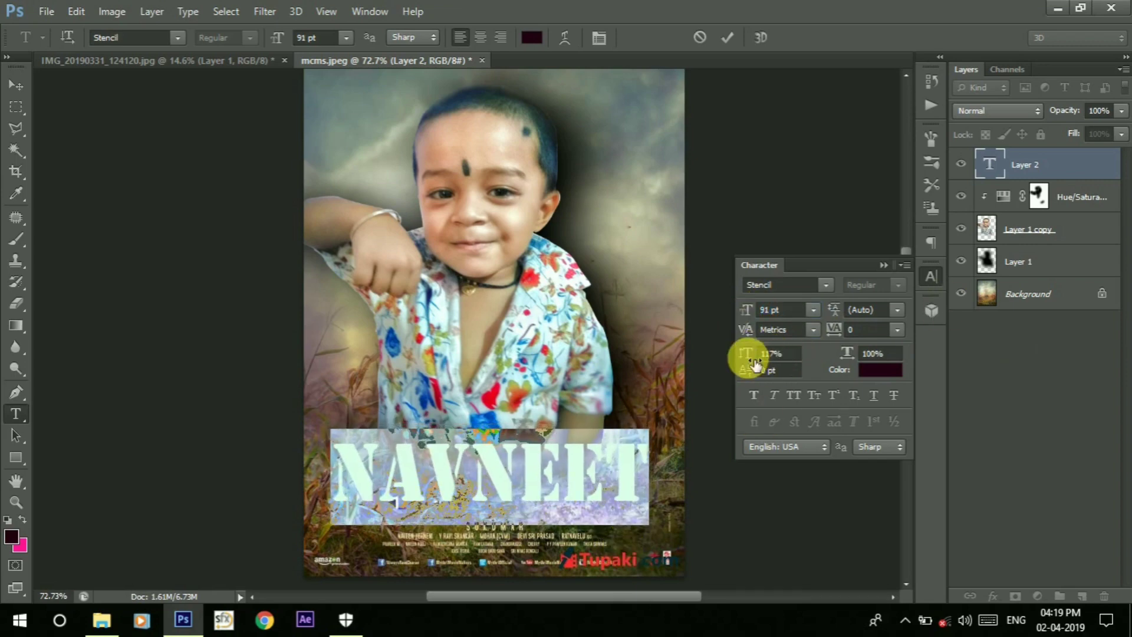
drag(754, 366, 757, 365)
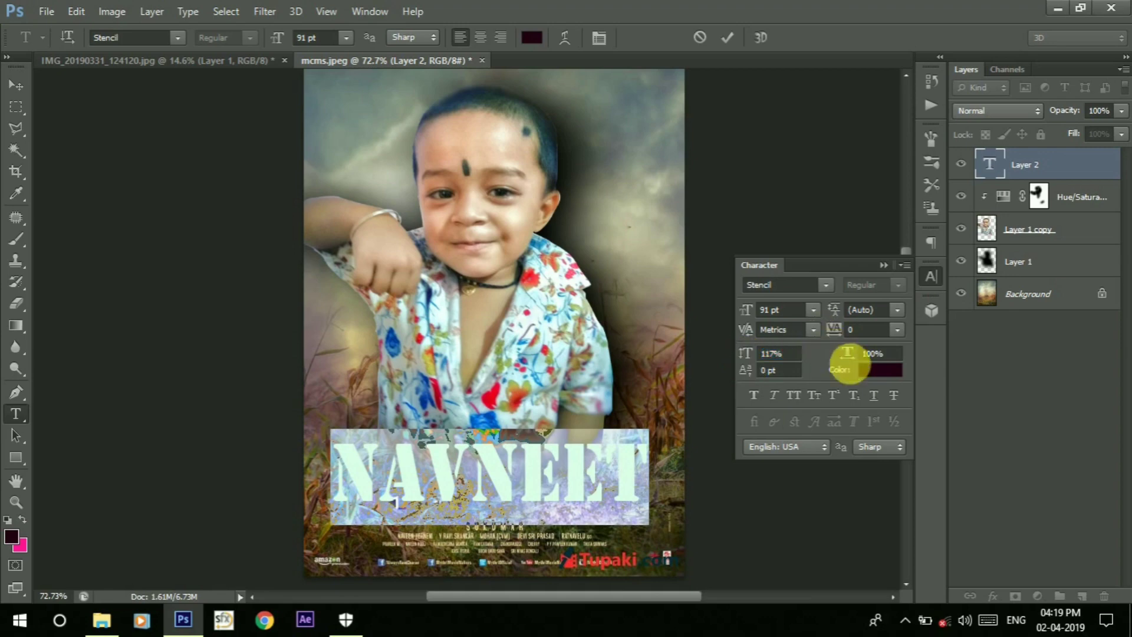
click(874, 370)
drag(741, 96, 812, 73)
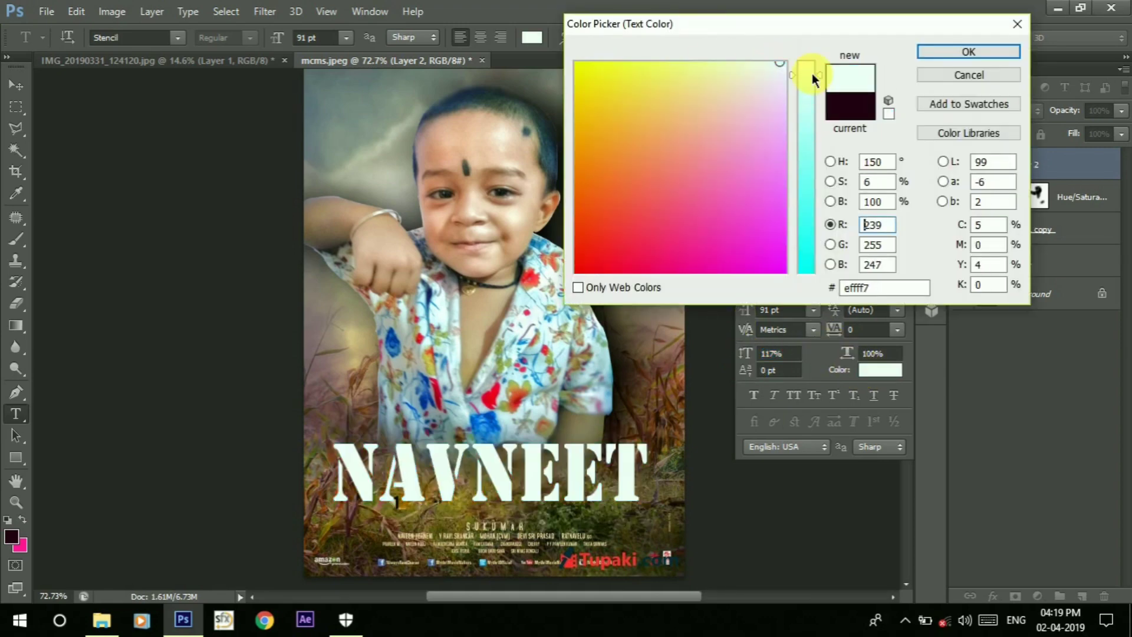
click(956, 50)
click(643, 471)
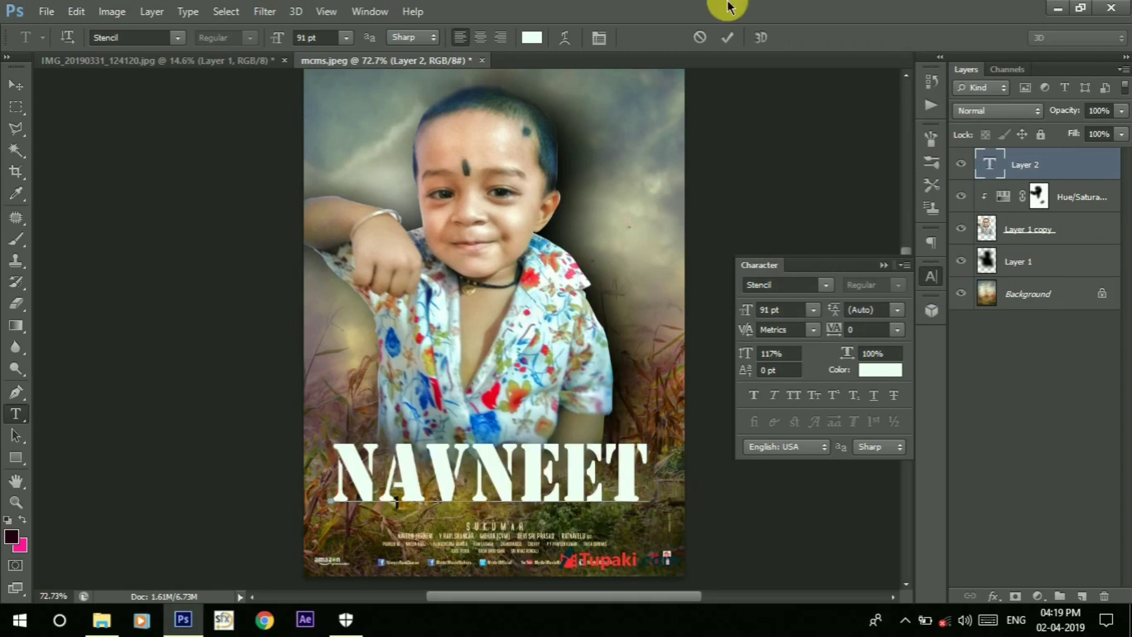
key(ctrl+Return)
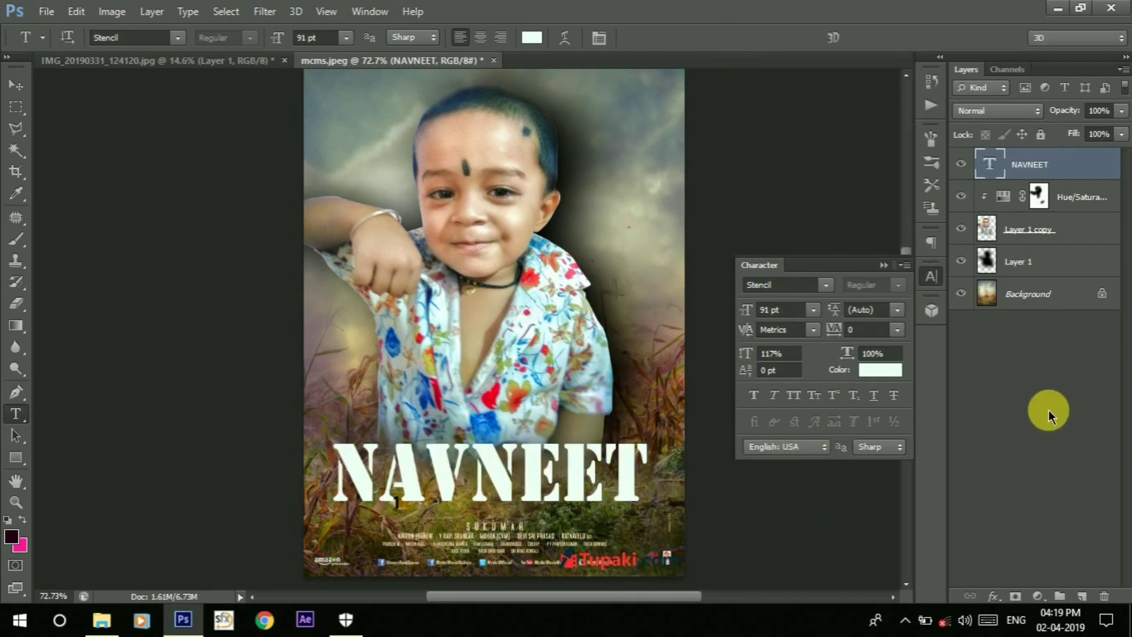
Add a Drop Shadow to NAVNEET with an adjusted angle and distance.
right_click(1076, 165)
click(730, 99)
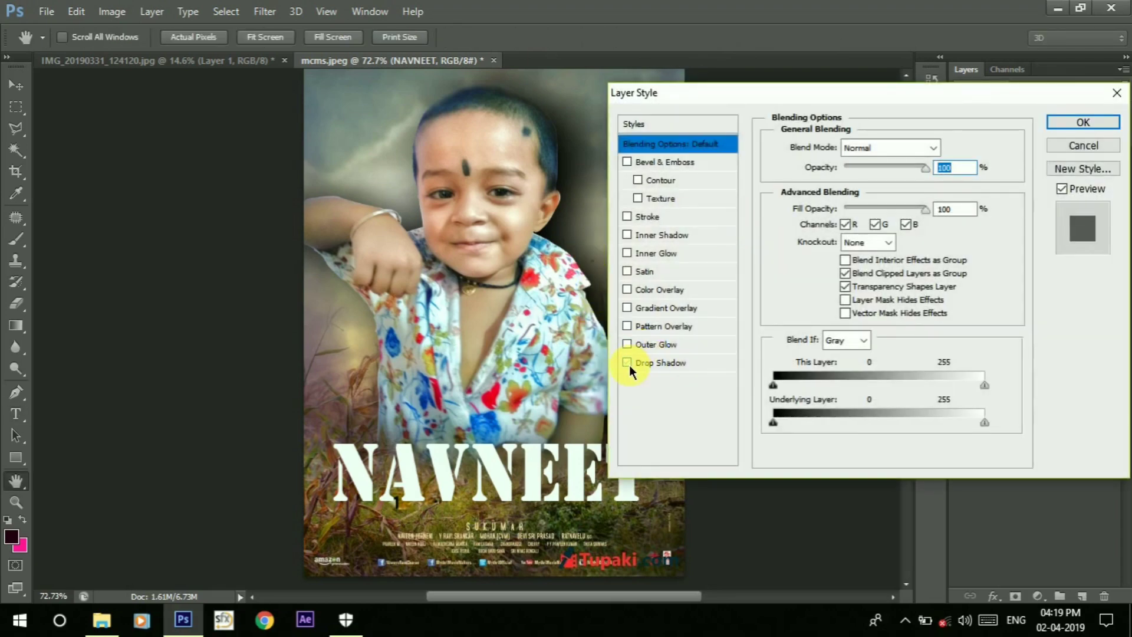
click(627, 363)
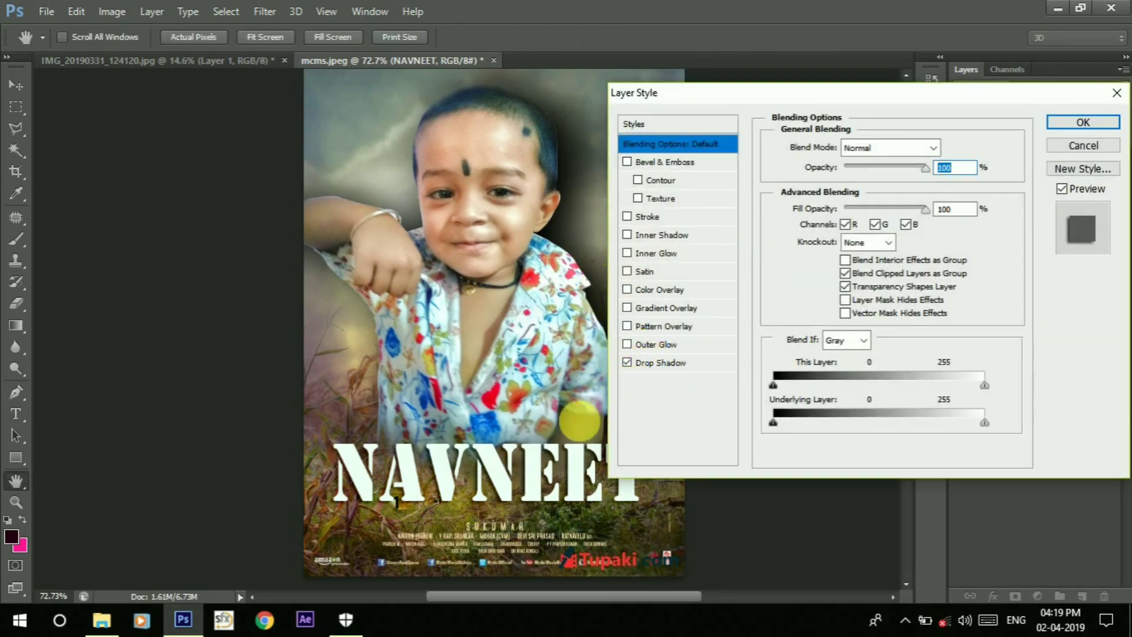
click(690, 363)
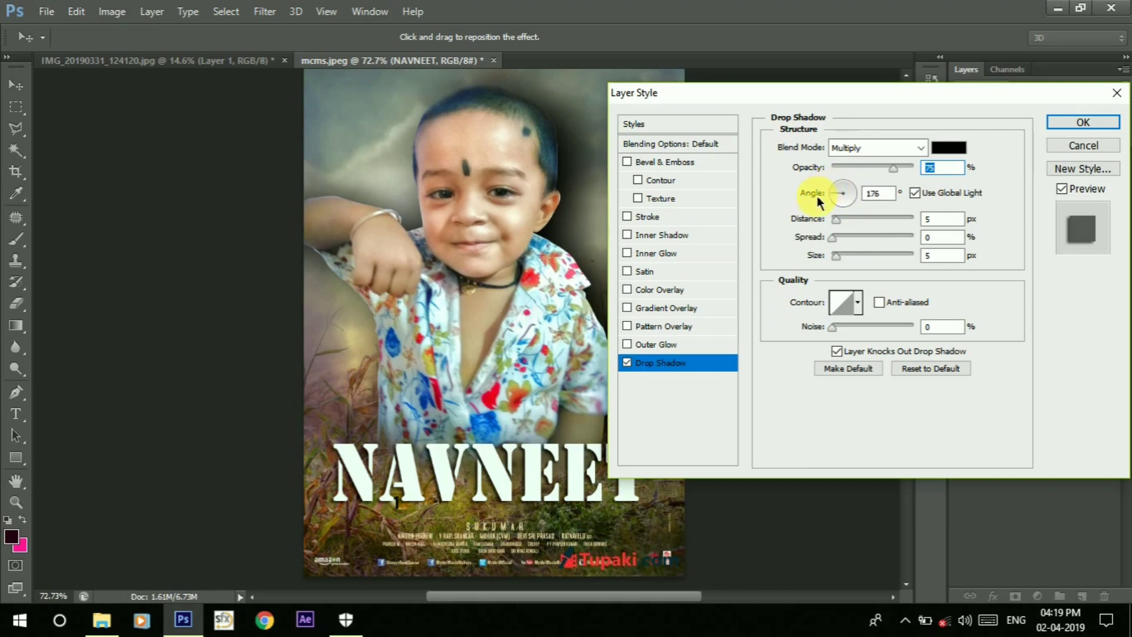
drag(816, 197, 819, 198)
mouse_move(741, 96)
mouse_down()
mouse_move(756, 79)
mouse_move(727, 110)
mouse_up()
mouse_move(496, 310)
mouse_down()
mouse_move(510, 306)
mouse_move(517, 328)
mouse_move(508, 310)
mouse_up()
text(0)
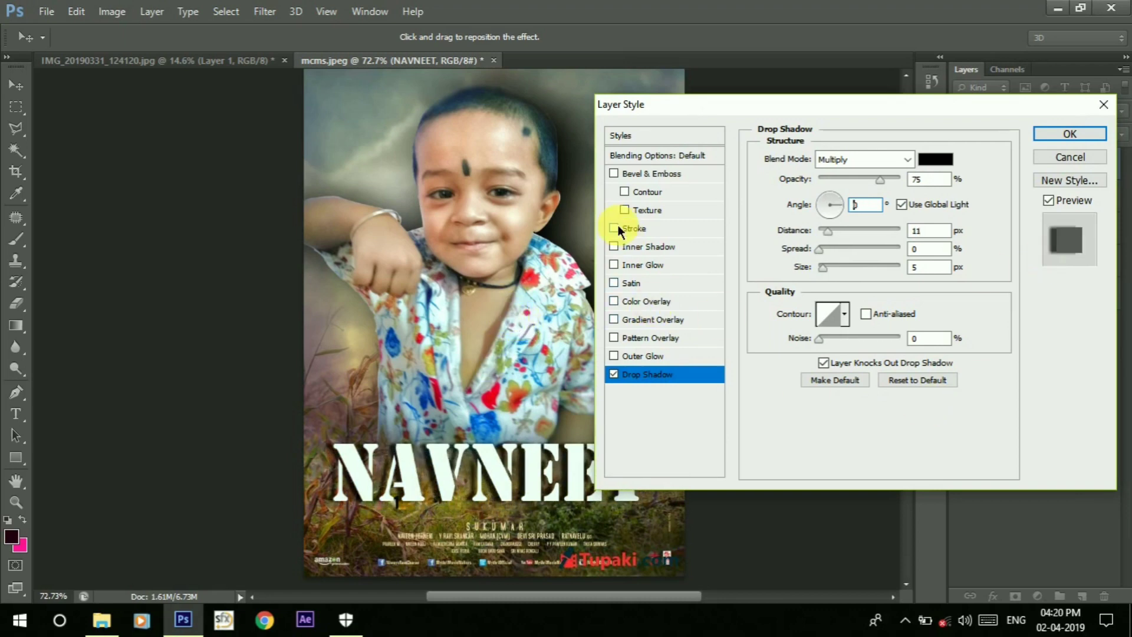
Add Stroke and Bevel & Emboss, and make the drop shadow colour dark brown.
click(616, 227)
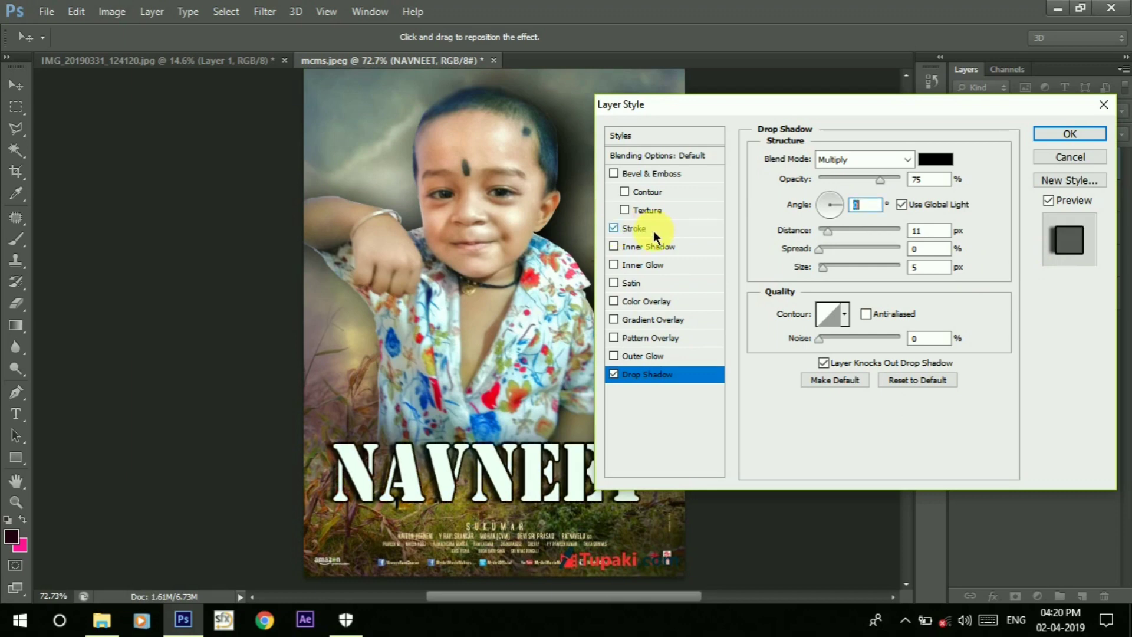
click(625, 212)
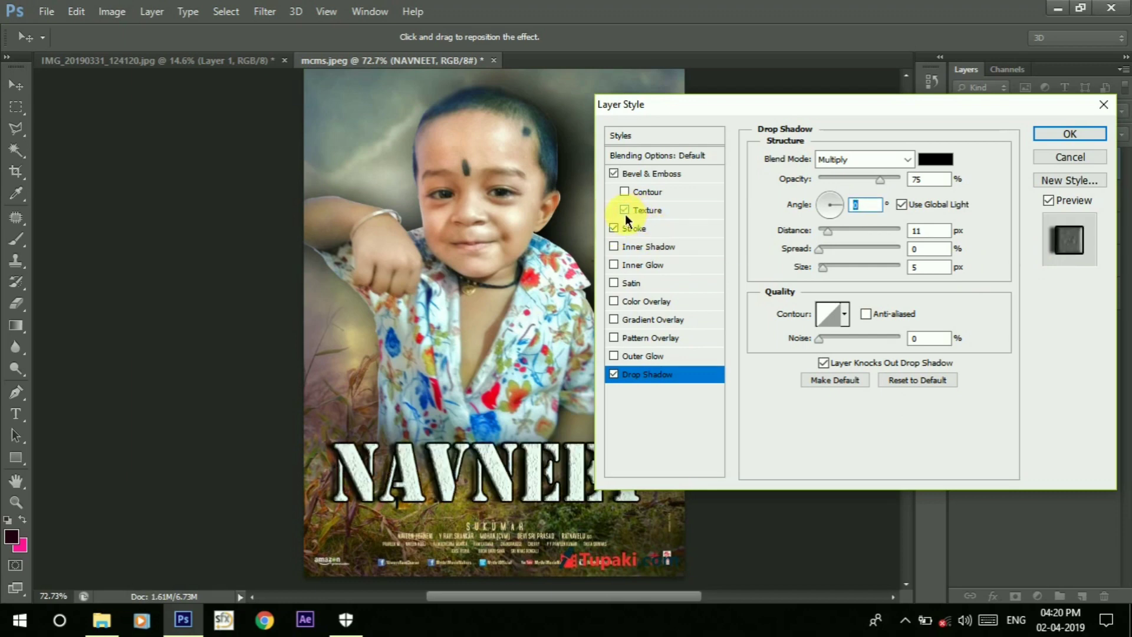
click(938, 159)
click(806, 236)
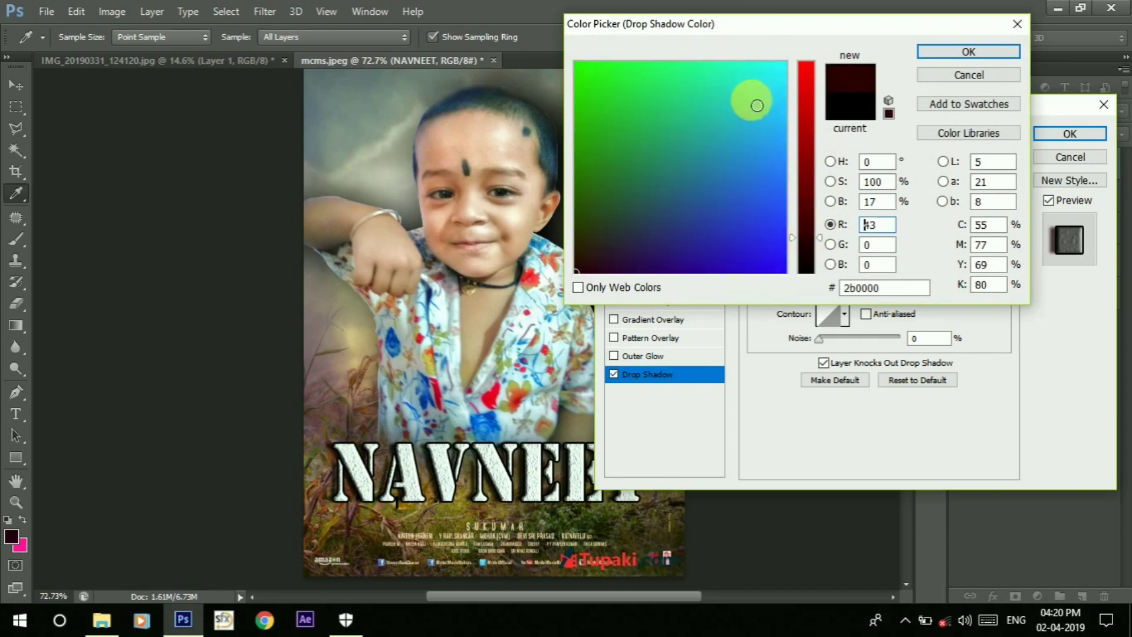
click(830, 201)
click(830, 161)
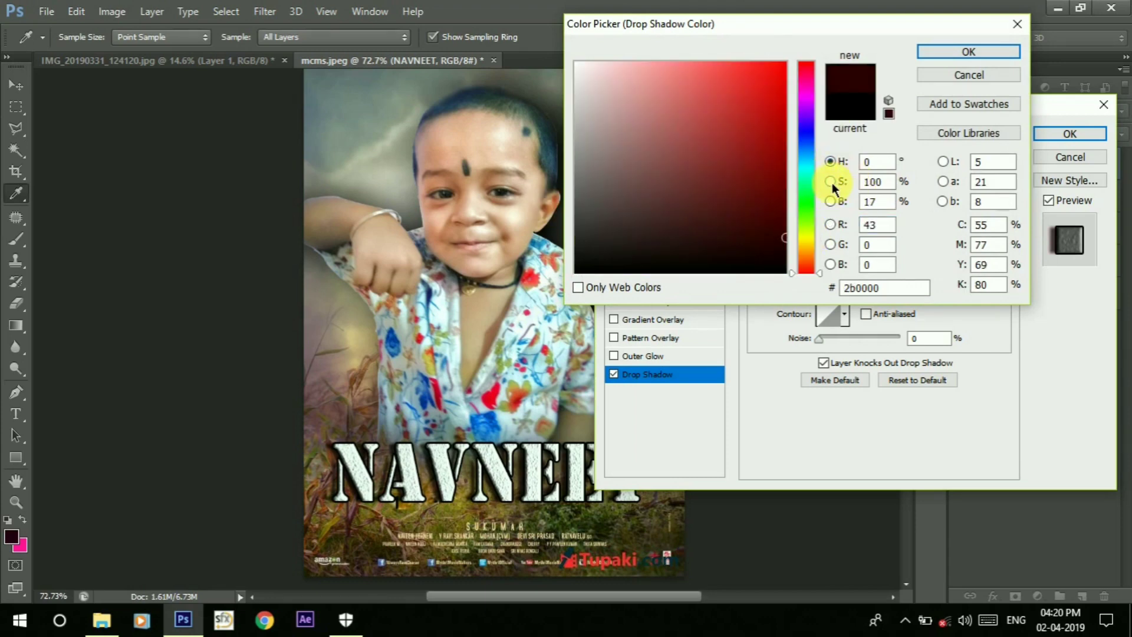
click(830, 181)
click(830, 224)
click(830, 264)
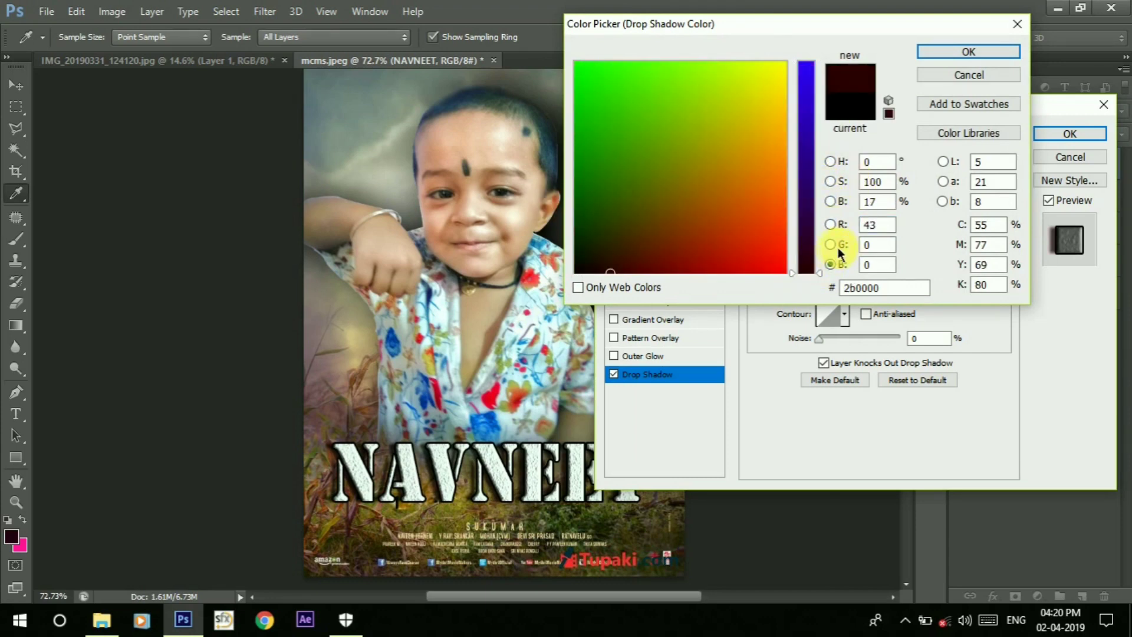
drag(690, 243, 702, 215)
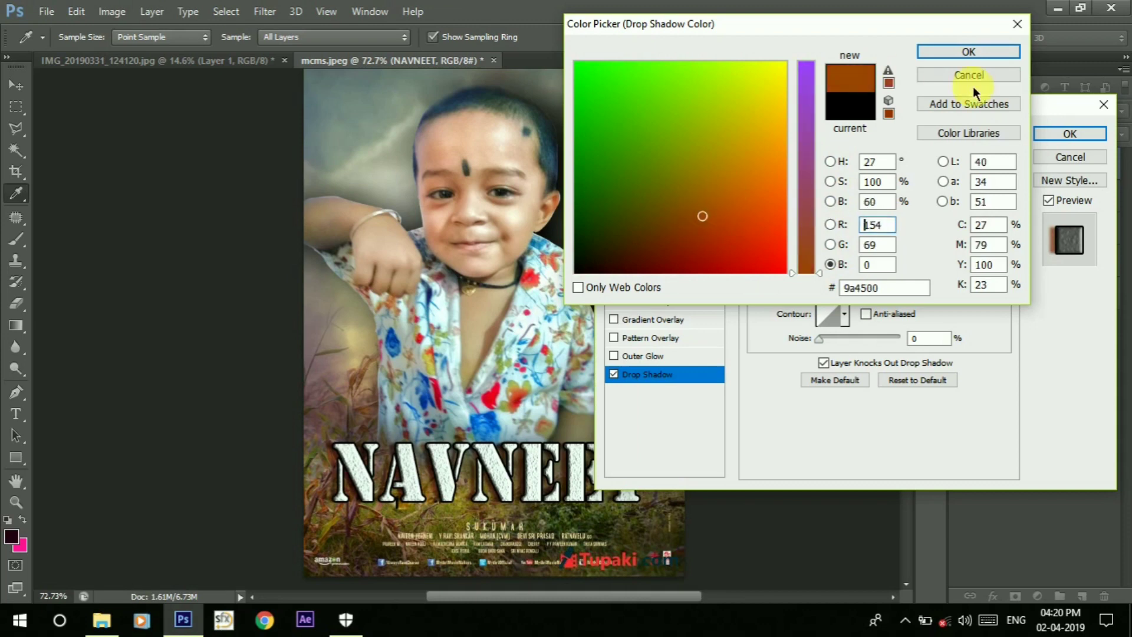
click(960, 50)
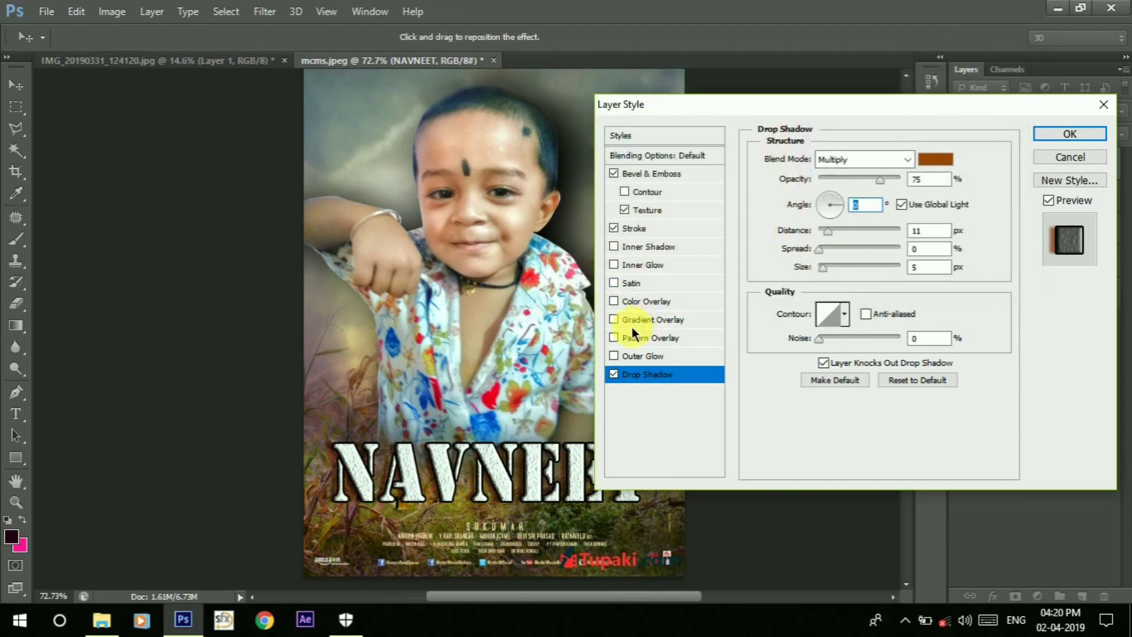
Enable Contour and Satin, choose a gray bevel Texture pattern, and apply the style.
click(626, 194)
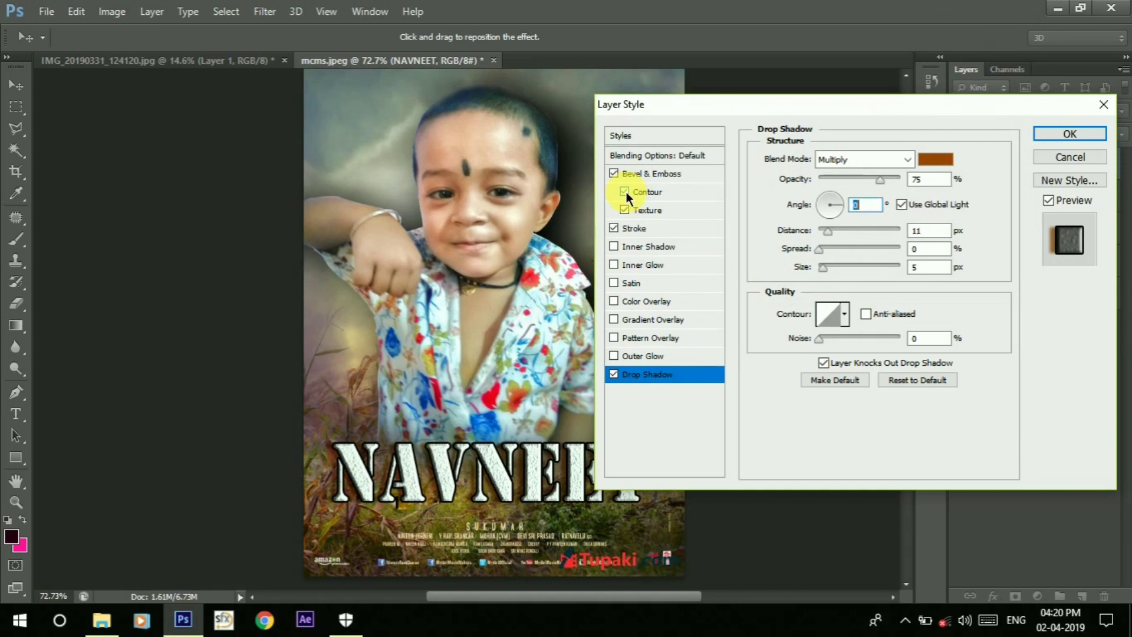
click(614, 282)
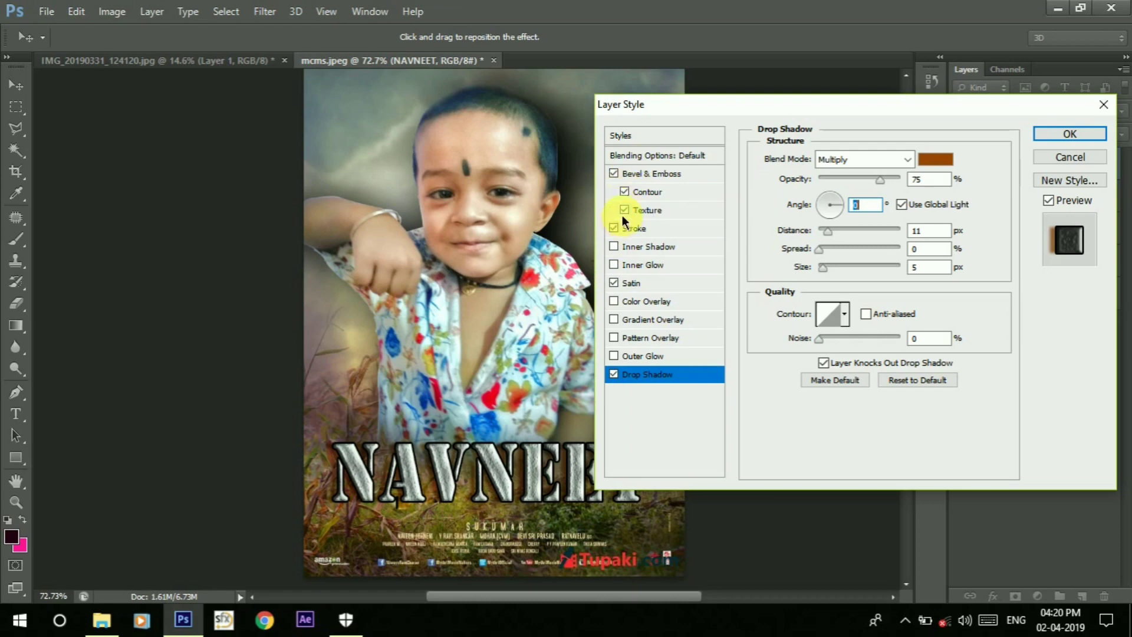
click(646, 210)
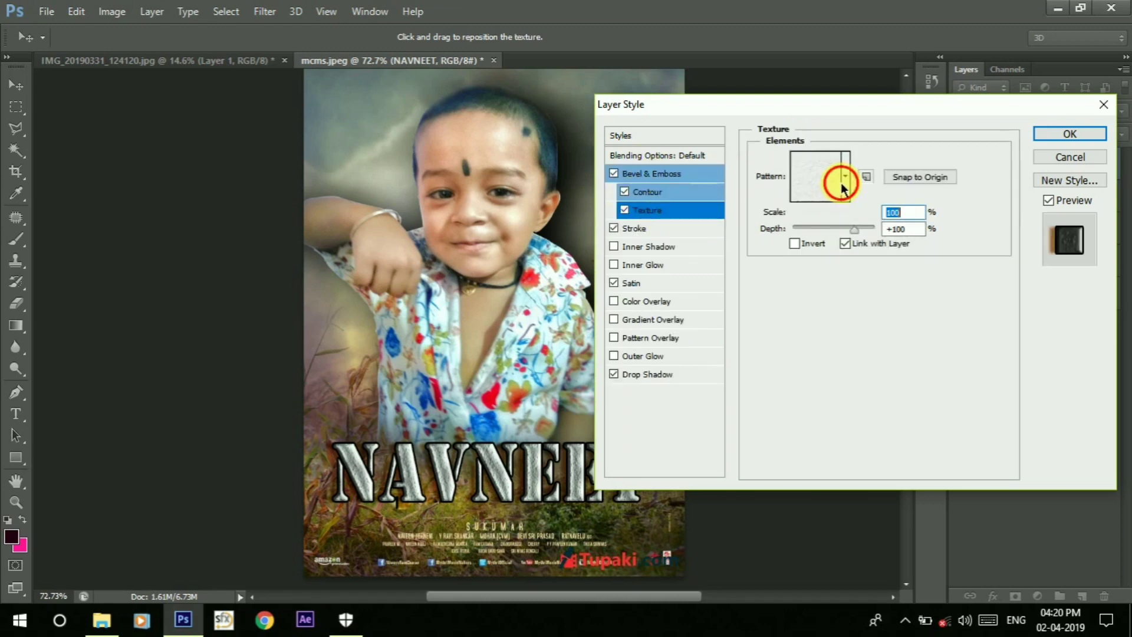
click(844, 177)
click(793, 227)
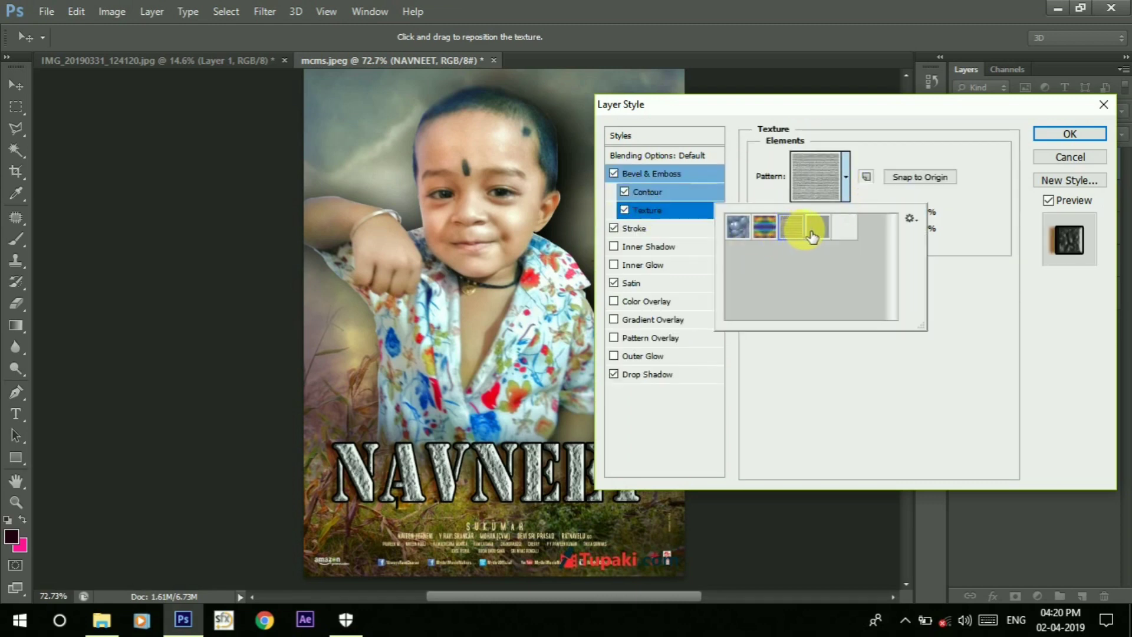
click(1046, 133)
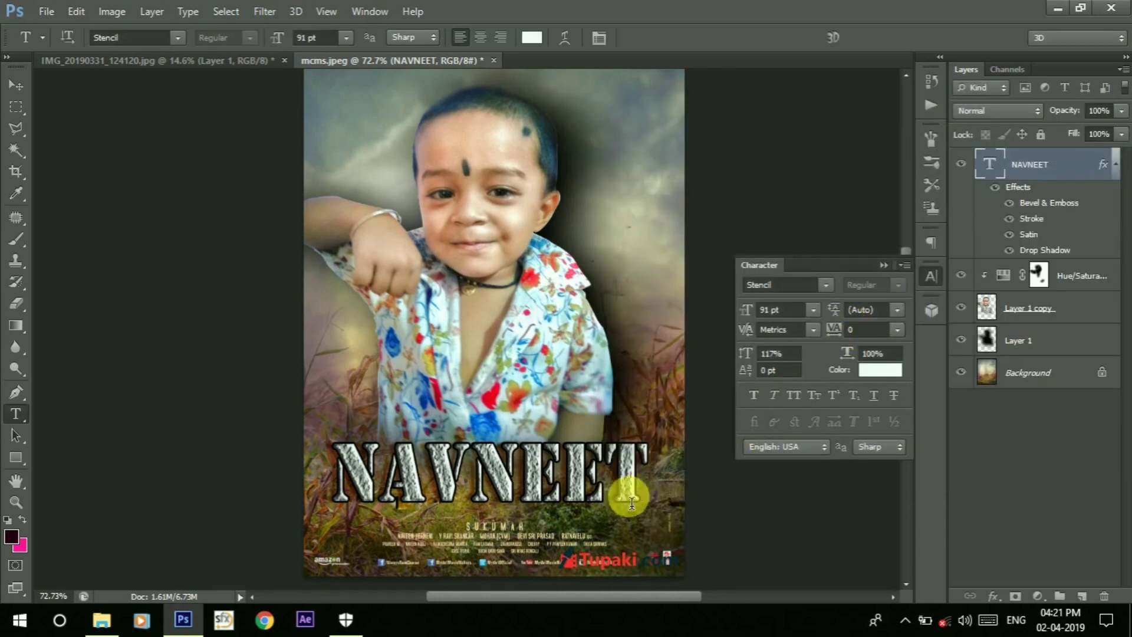
Collapse the Character panel and drag rope_PNG18132.png from the desktop into the poster.
click(883, 265)
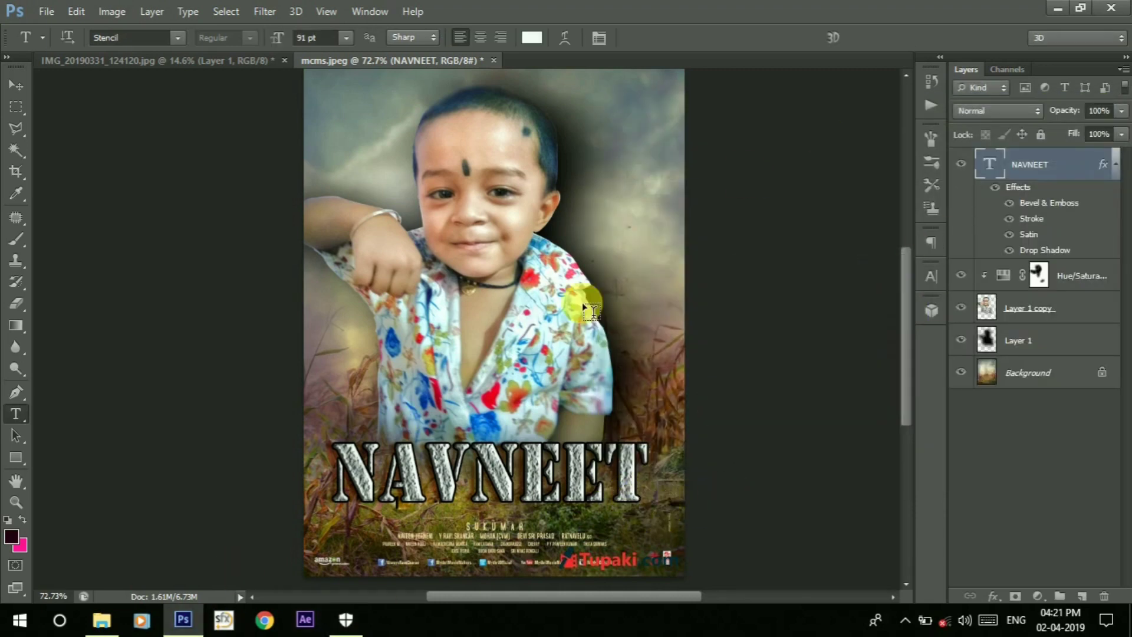
click(183, 618)
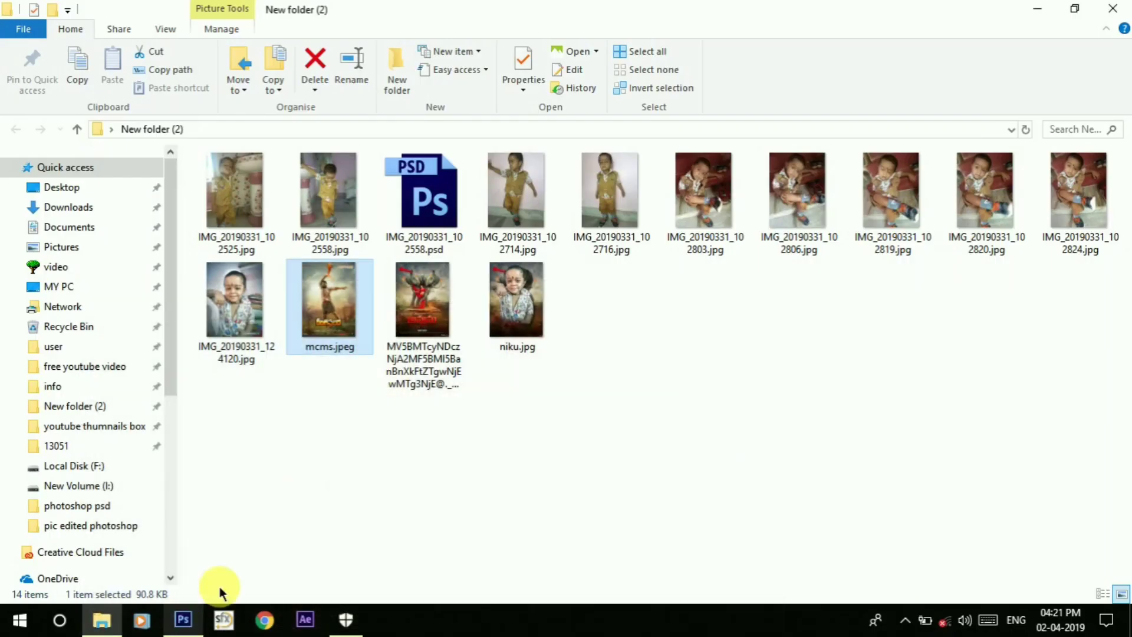
click(1038, 8)
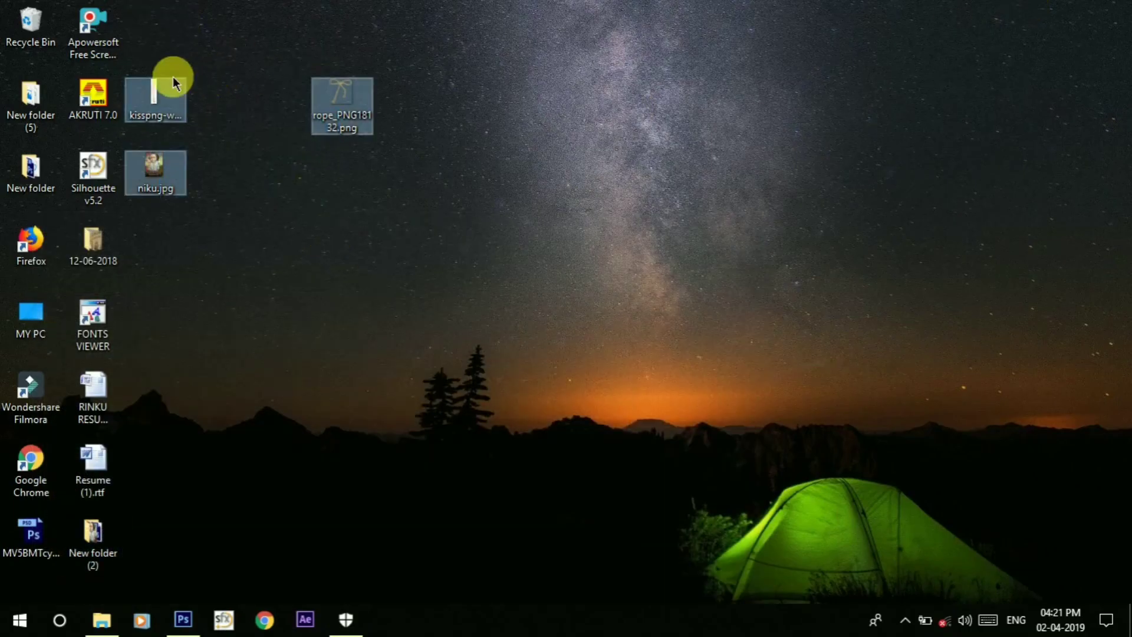
drag(164, 79, 255, 172)
drag(363, 185, 380, 171)
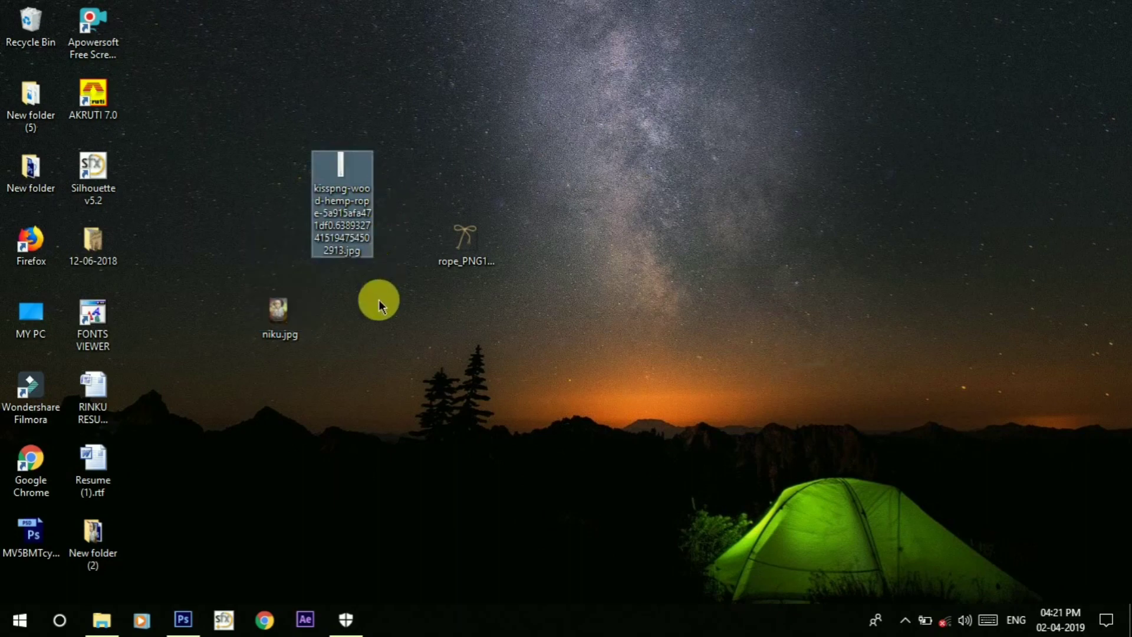
mouse_move(465, 247)
mouse_down()
mouse_move(183, 628)
mouse_move(468, 330)
mouse_up()
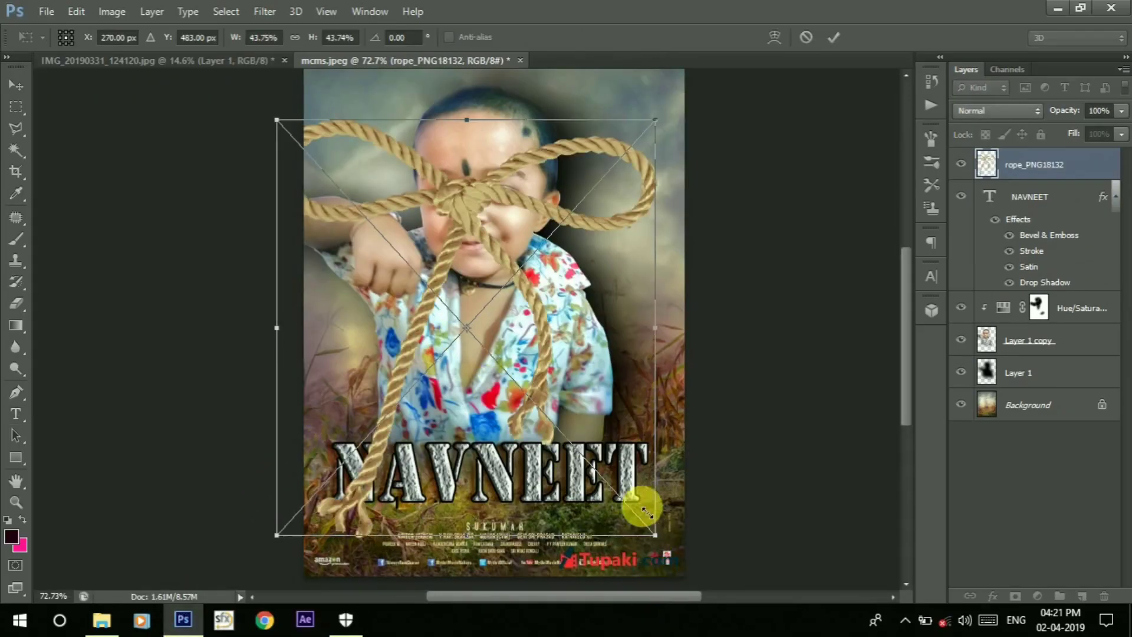
Shrink the rope, tilt it about -9° and place it in the child's hand.
drag(657, 537, 490, 393)
drag(295, 245, 323, 361)
drag(548, 207, 495, 223)
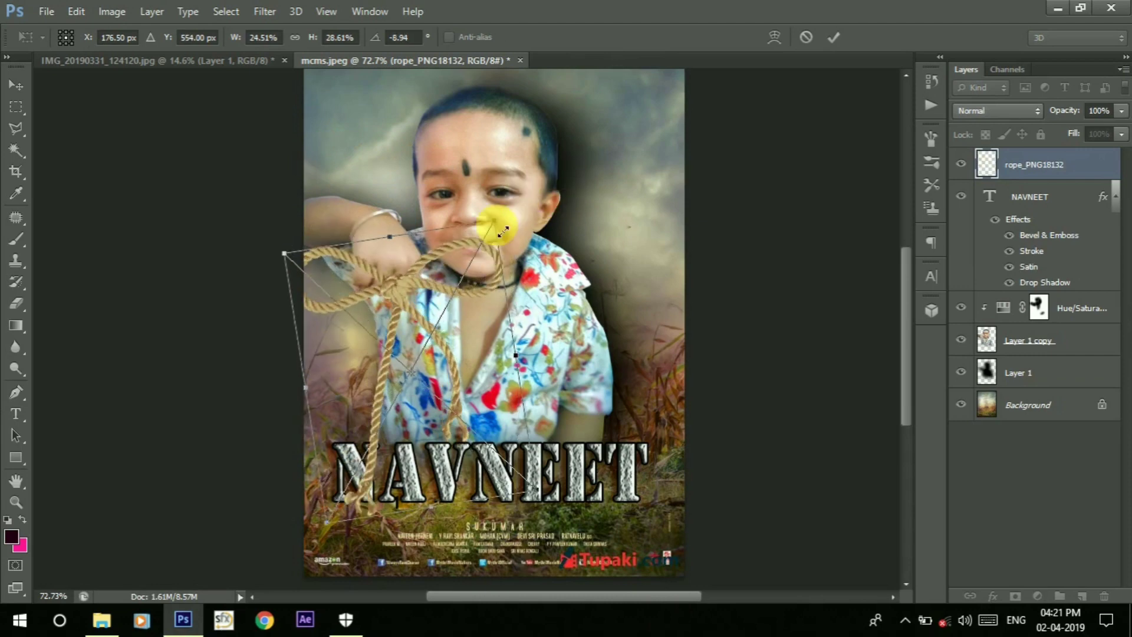
scroll(496, 222, up, 1)
drag(555, 534, 472, 436)
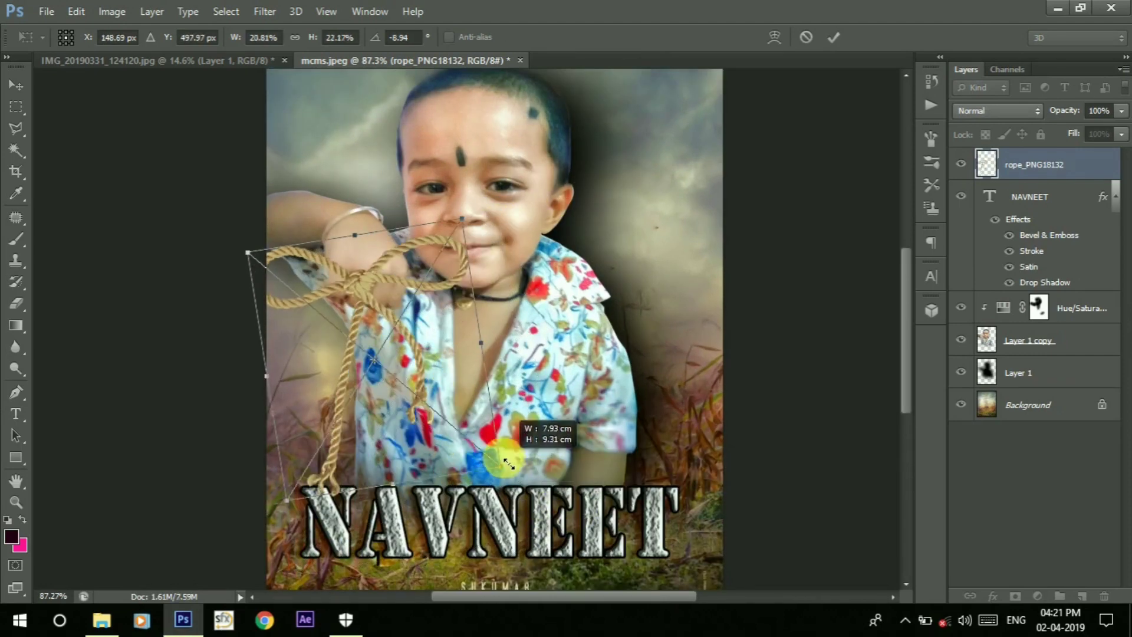
mouse_move(374, 362)
mouse_down()
mouse_move(410, 406)
mouse_move(394, 399)
mouse_up()
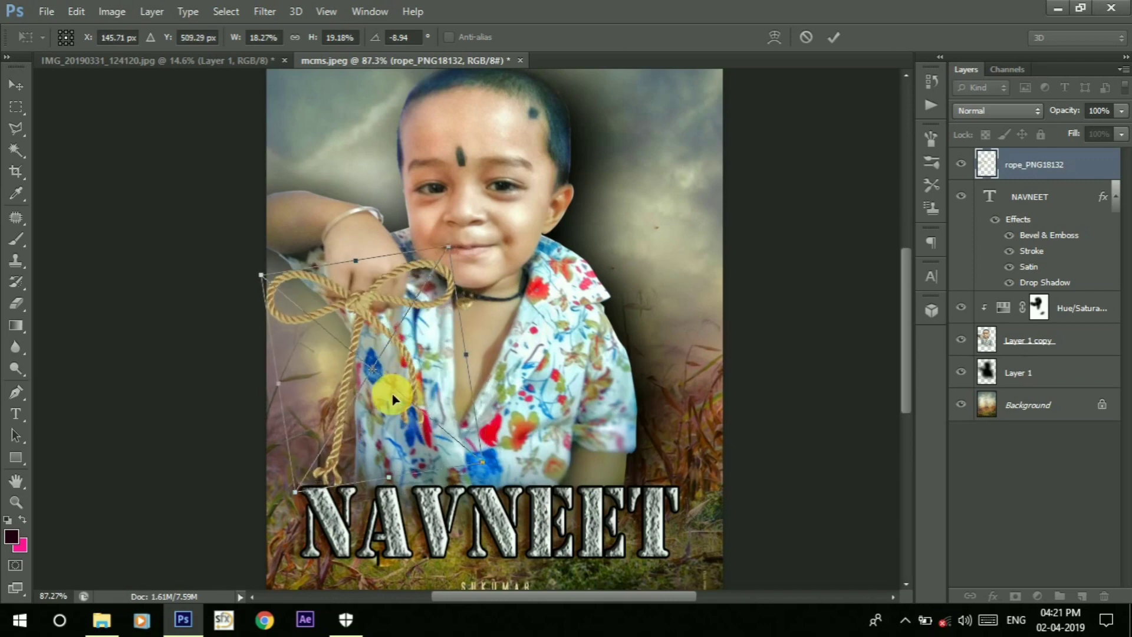
key(Return)
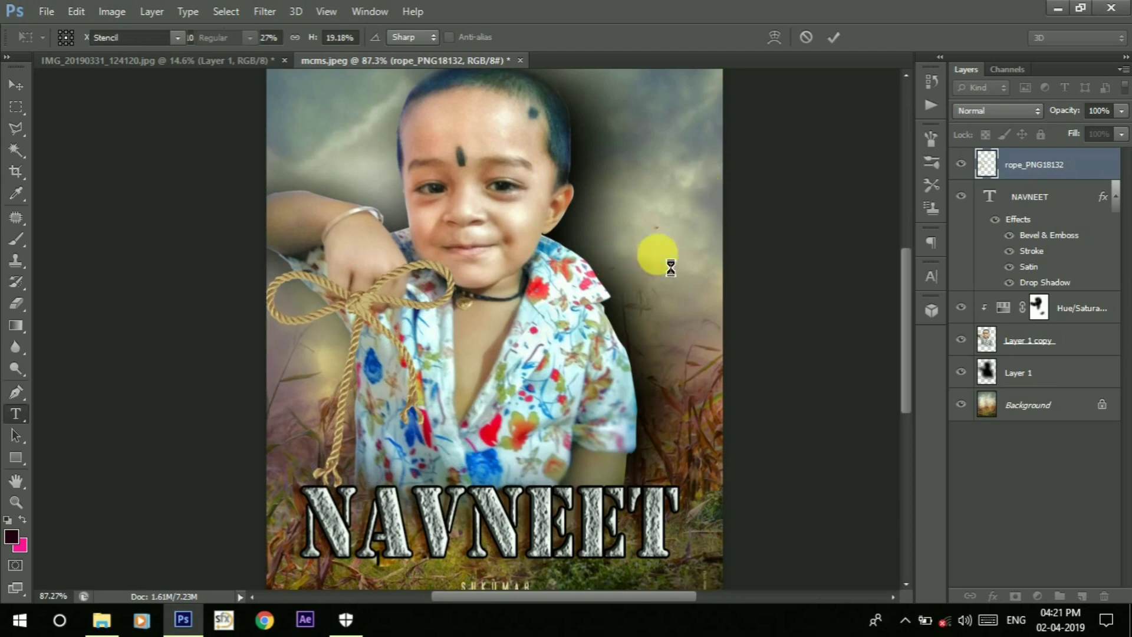
Rasterize the rope_PNG18132 layer so it can be erased.
key(e)
scroll(496, 281, up, 2)
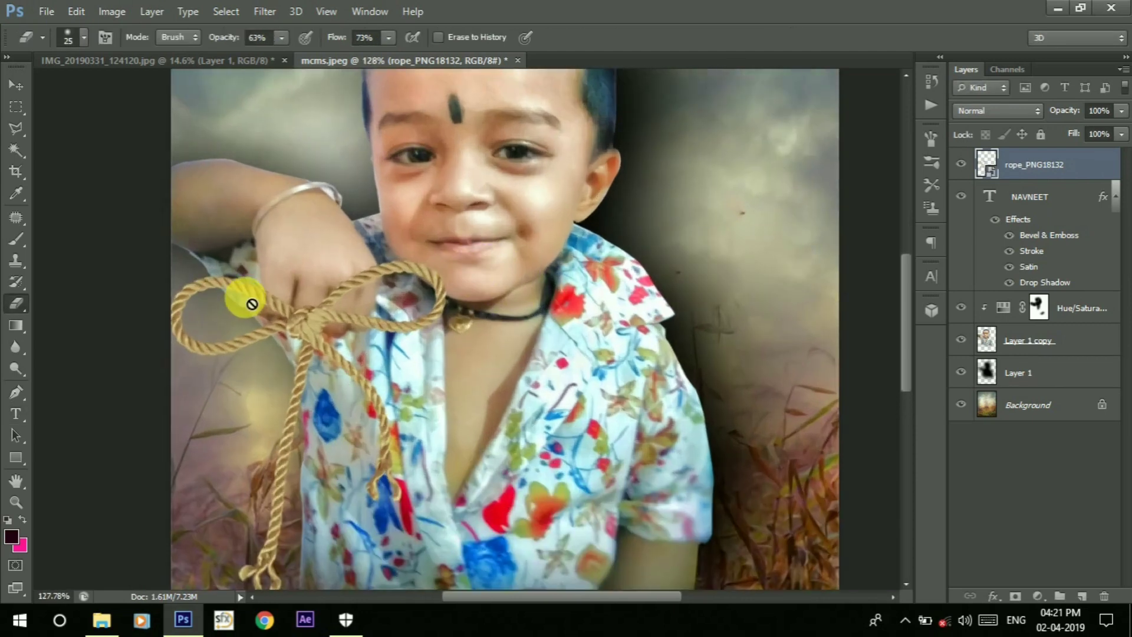
scroll(252, 303, up, 1)
right_click(1031, 177)
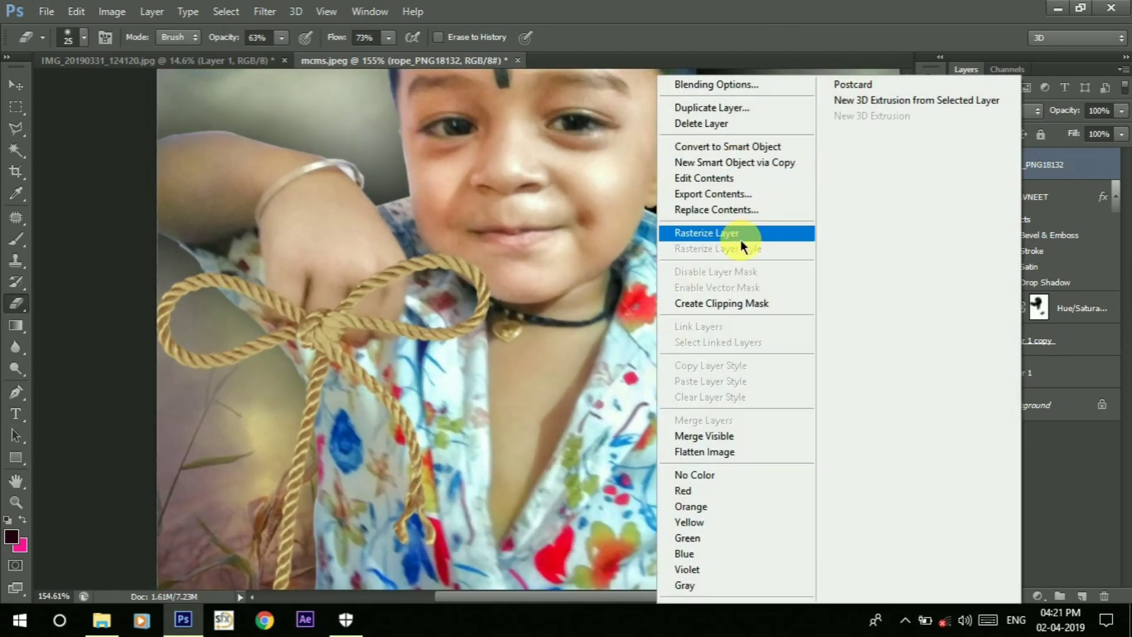
click(737, 234)
right_click(1081, 162)
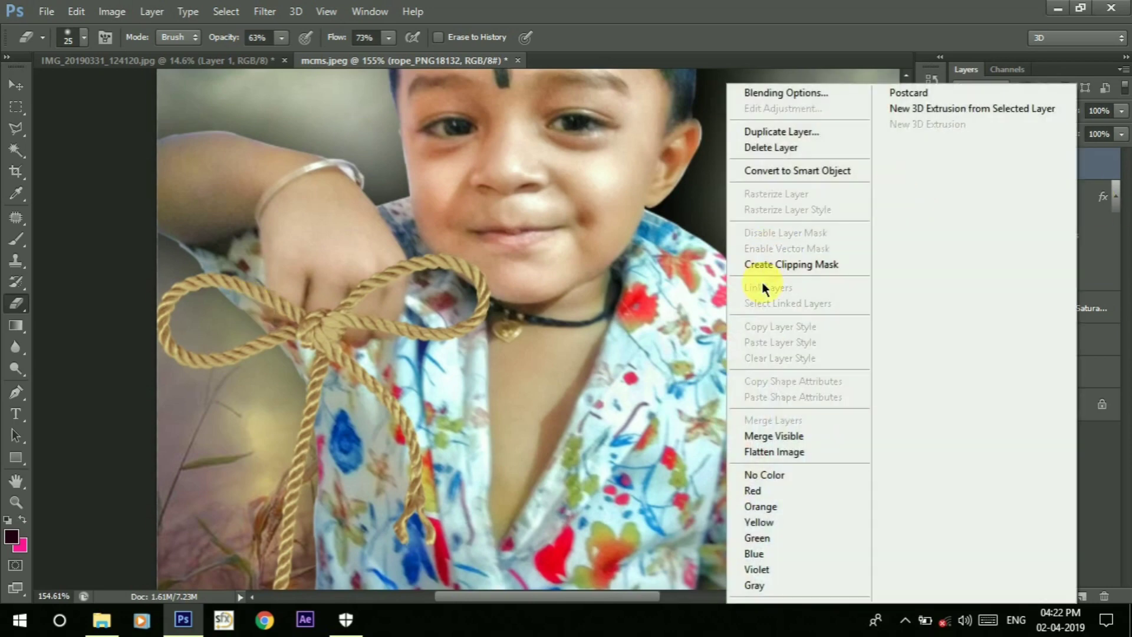
click(790, 171)
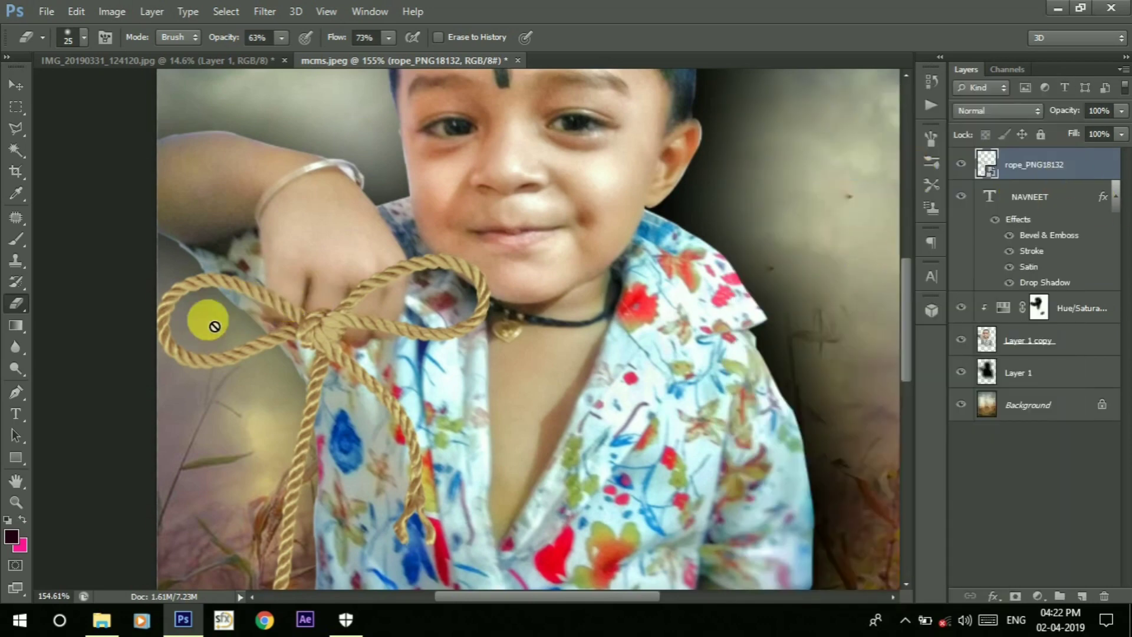
right_click(1015, 171)
click(702, 233)
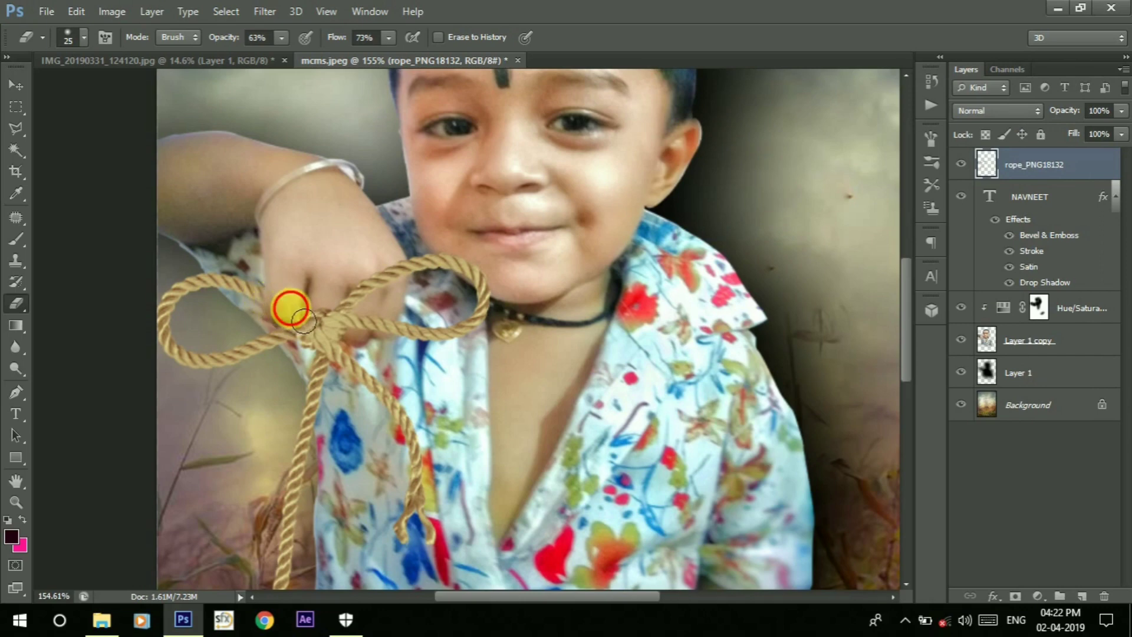
Erase the rope strands over the child's fingers so he appears to grip it.
mouse_move(304, 321)
mouse_down()
mouse_move(354, 333)
mouse_move(365, 304)
mouse_up()
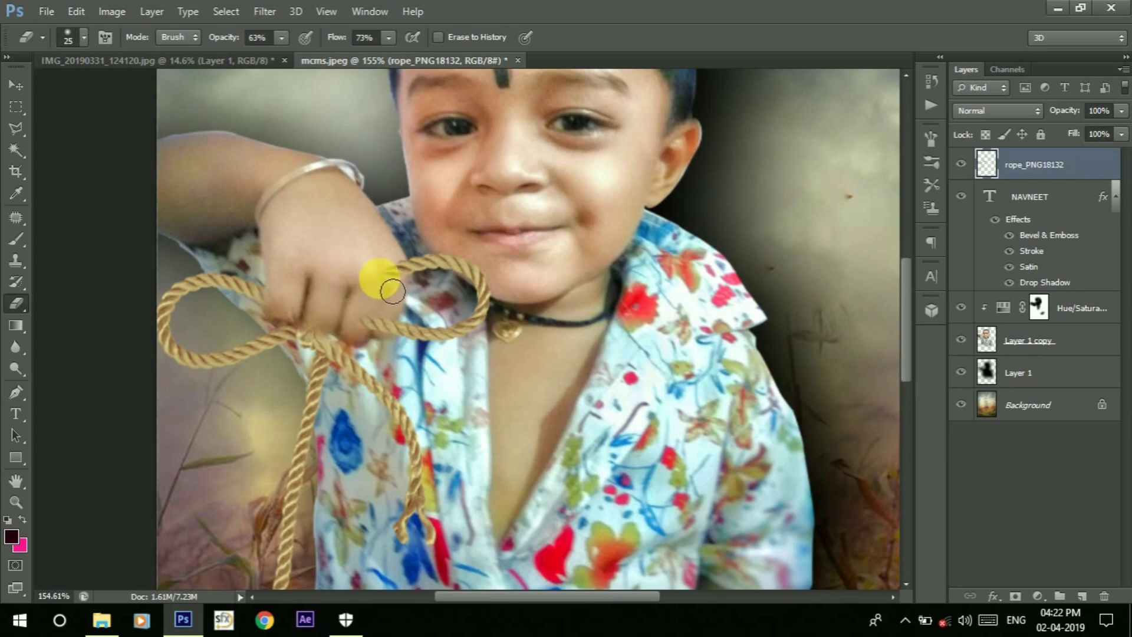
drag(401, 287, 363, 326)
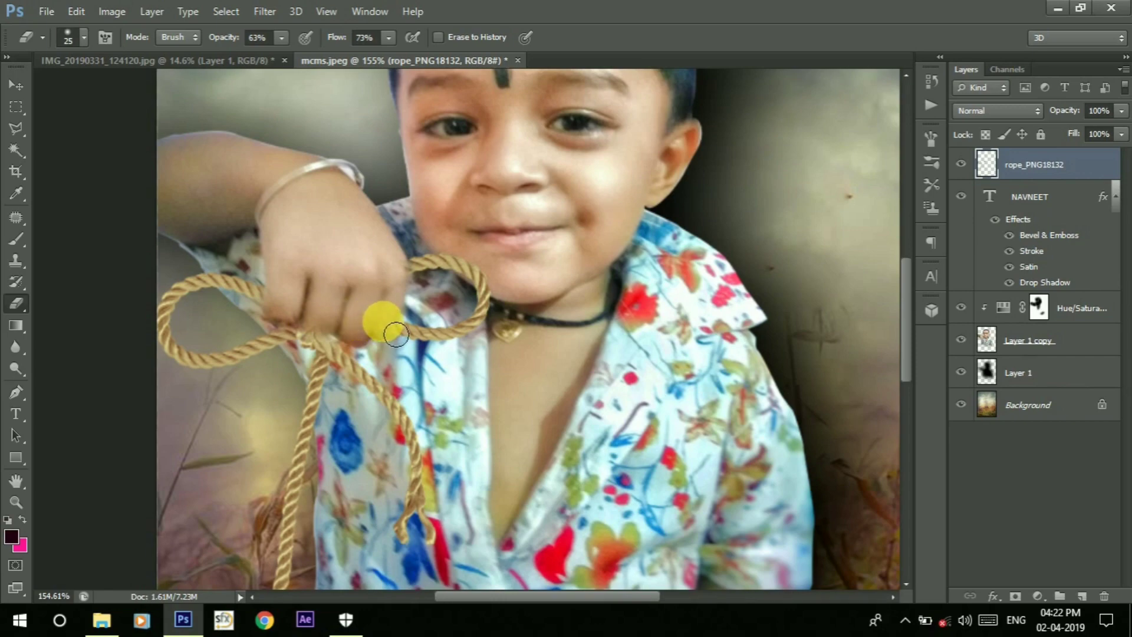
drag(394, 334, 383, 302)
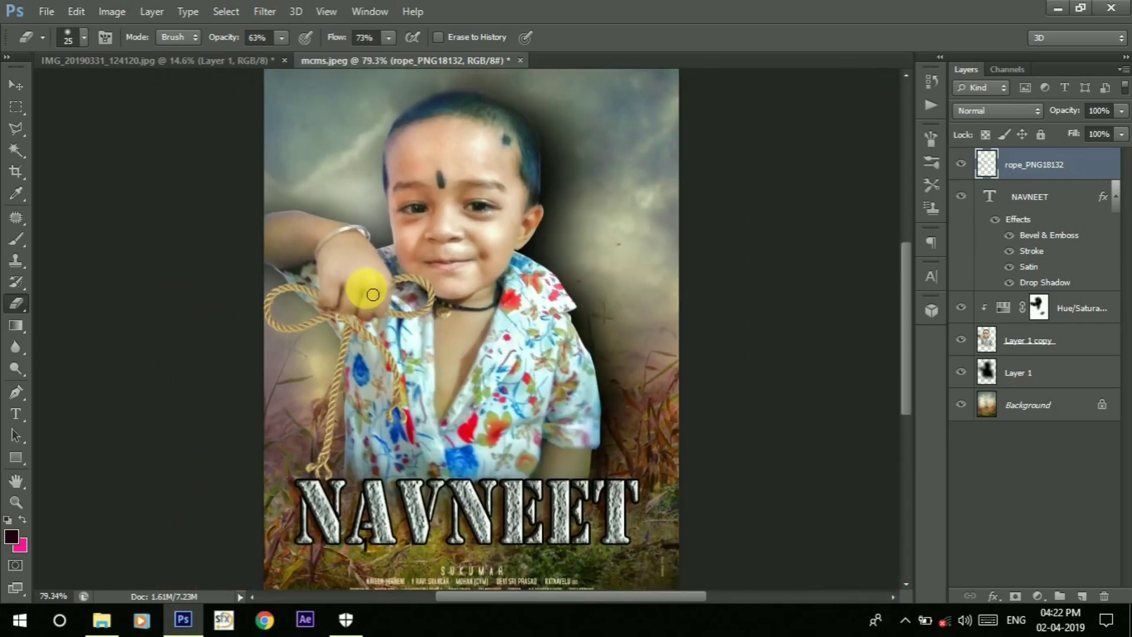
drag(372, 293, 389, 302)
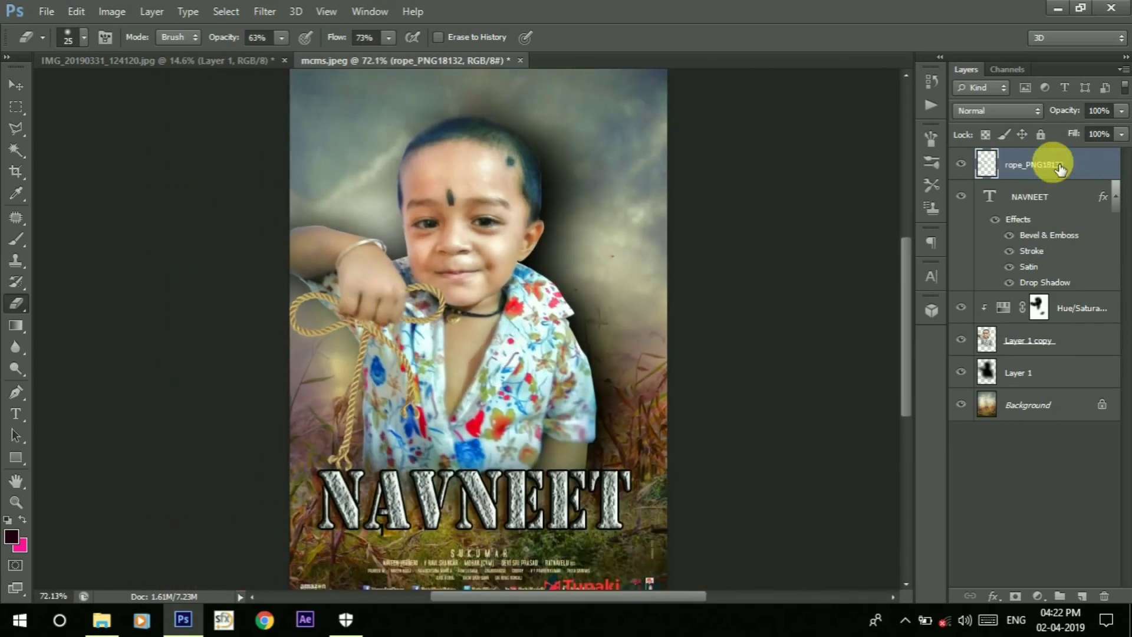
Drag the kisspng wood-hemp rope image from the desktop into the poster and rotate it.
click(185, 622)
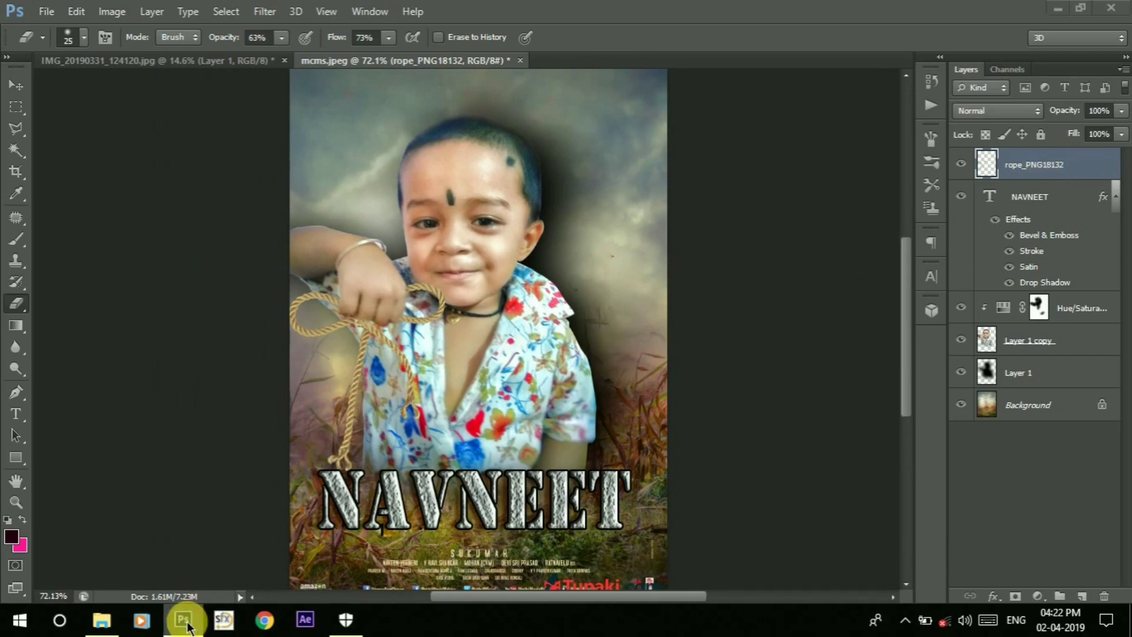
click(465, 229)
click(346, 197)
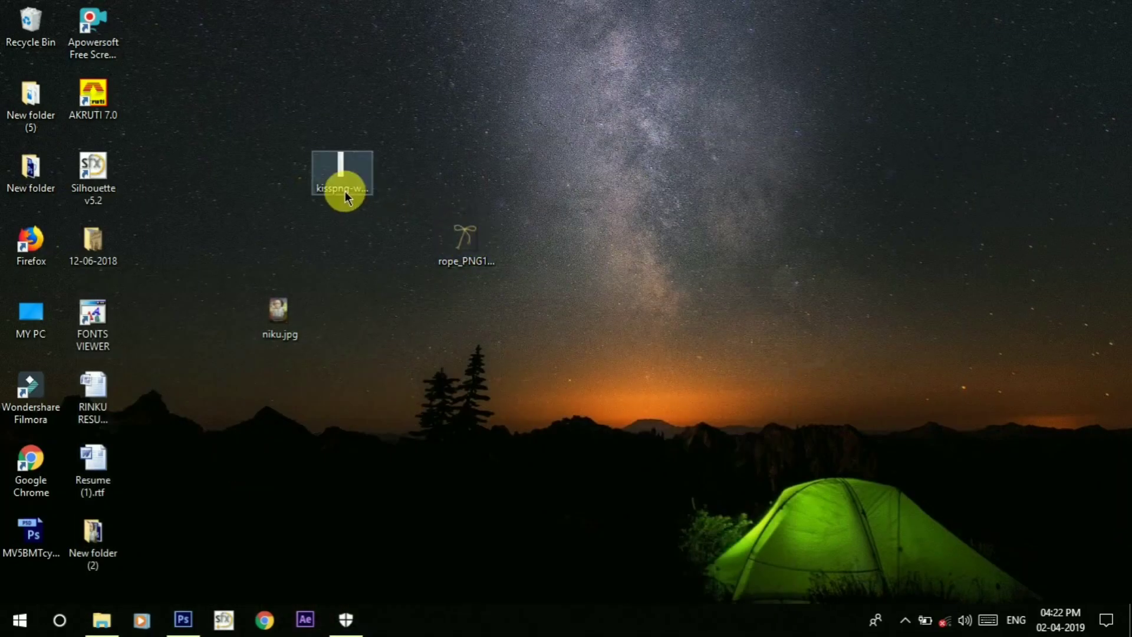
drag(346, 189, 466, 354)
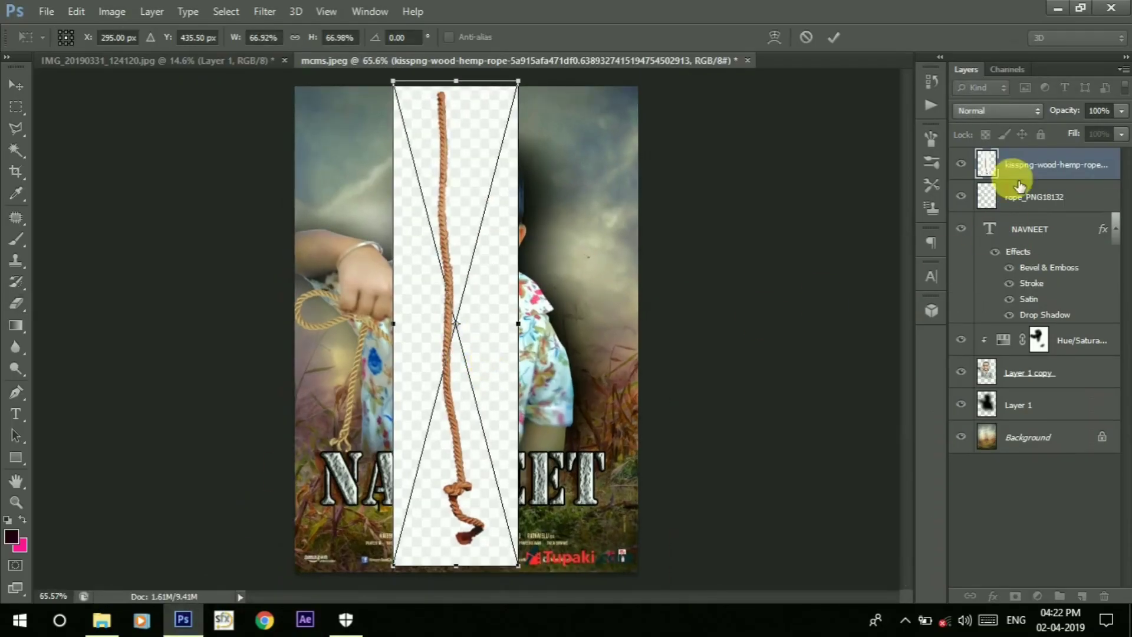
mouse_move(601, 148)
mouse_down()
mouse_move(410, 272)
mouse_move(442, 223)
mouse_up()
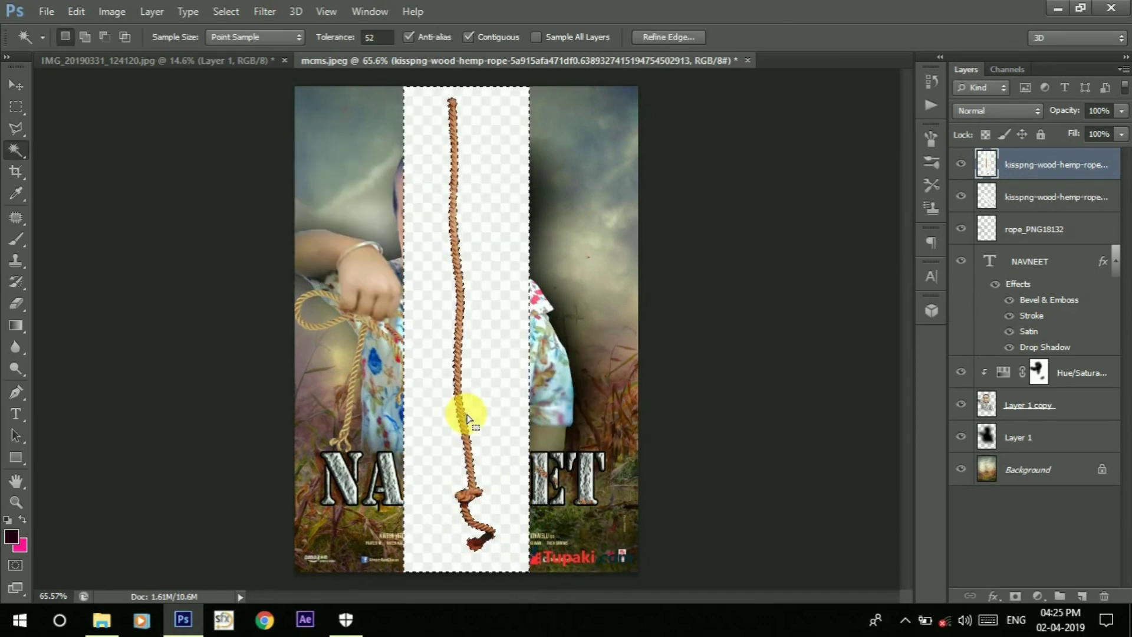
Invert the selection around the rope, delete its white background, and deselect.
key(ctrl+shift+i)
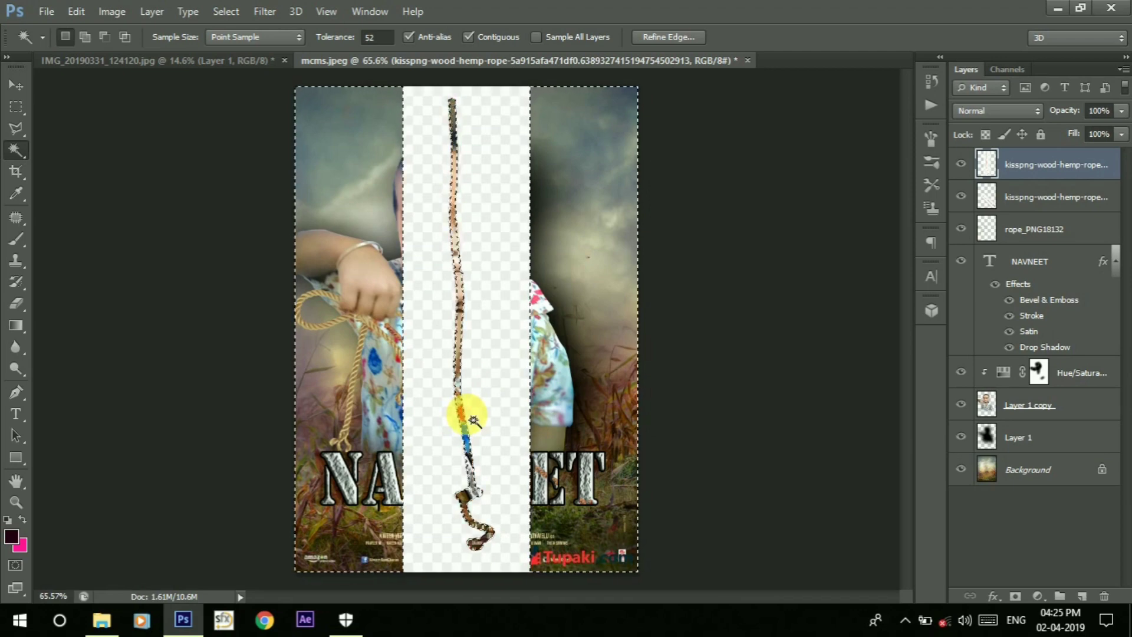
key(ctrl+shift+i)
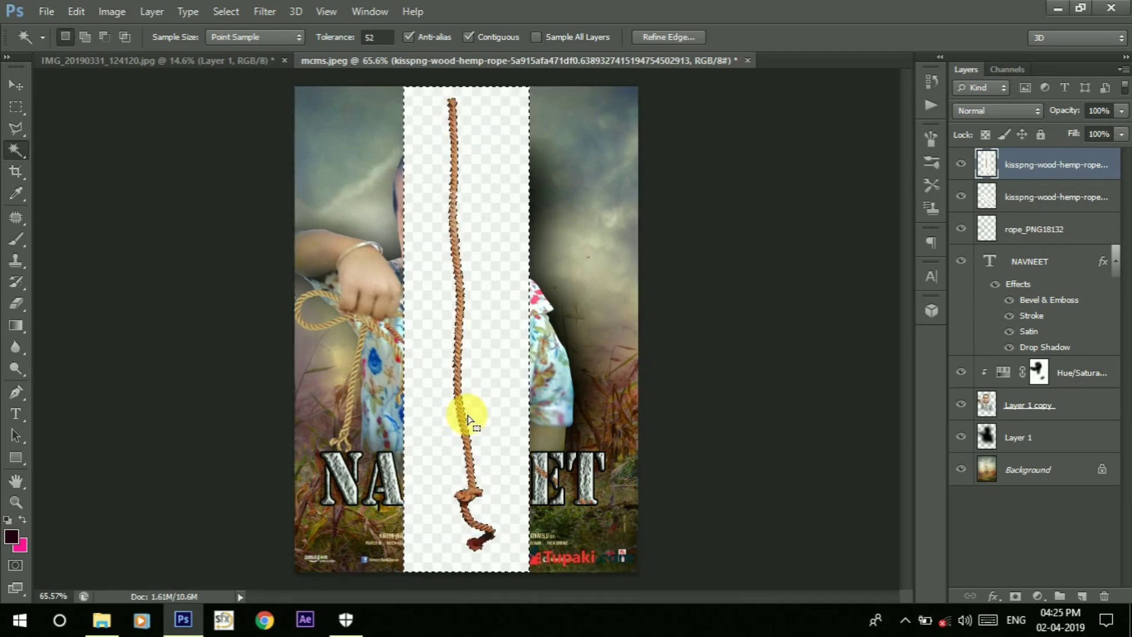
key(Delete)
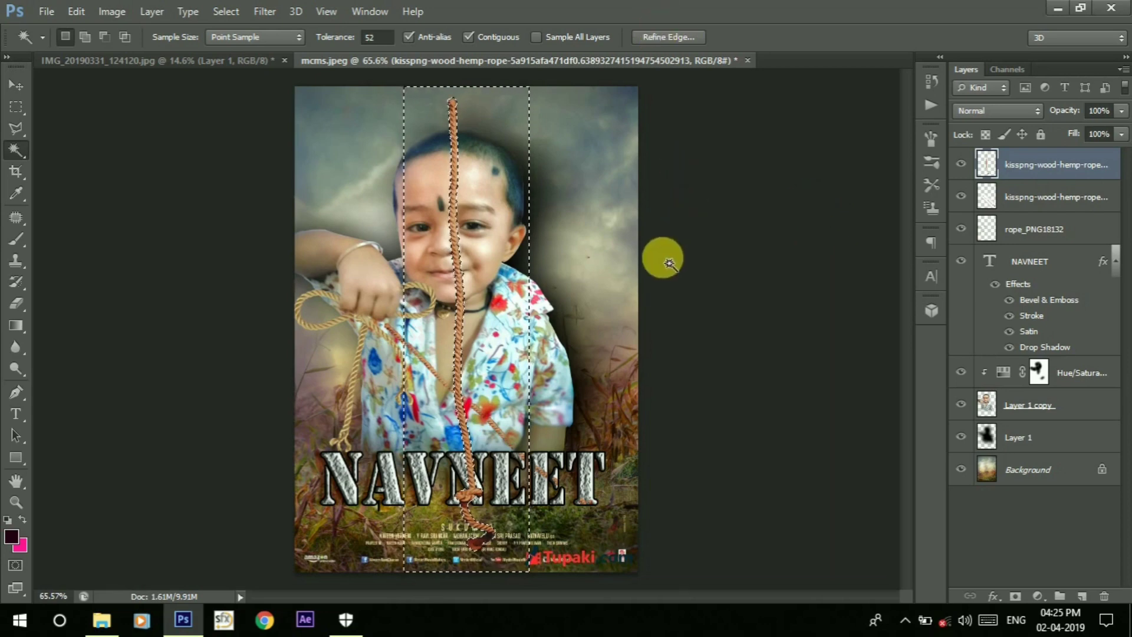
key(ctrl+d)
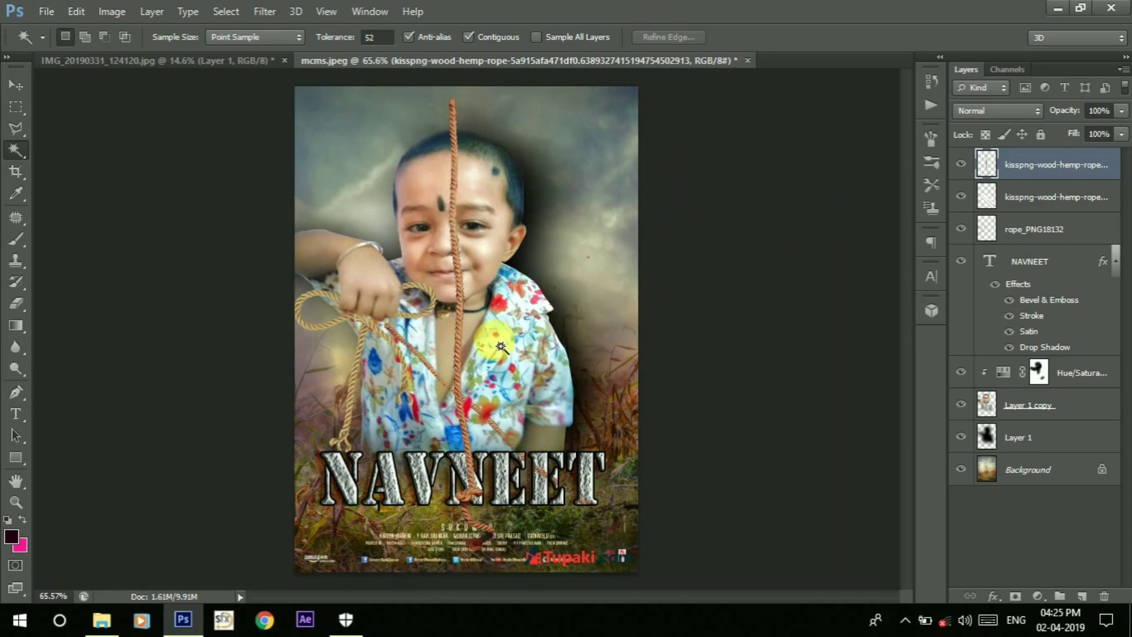
Rotate and stretch the rope diagonally from the boy's hand toward the bottom right.
key(ctrl+t)
drag(551, 167, 662, 510)
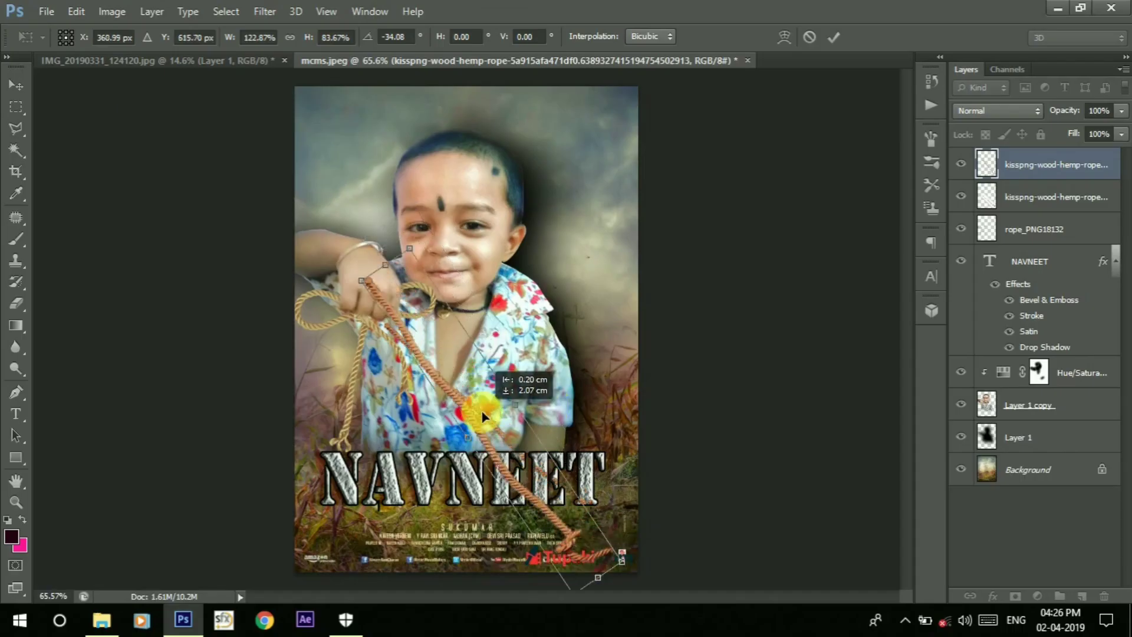
drag(493, 448, 480, 430)
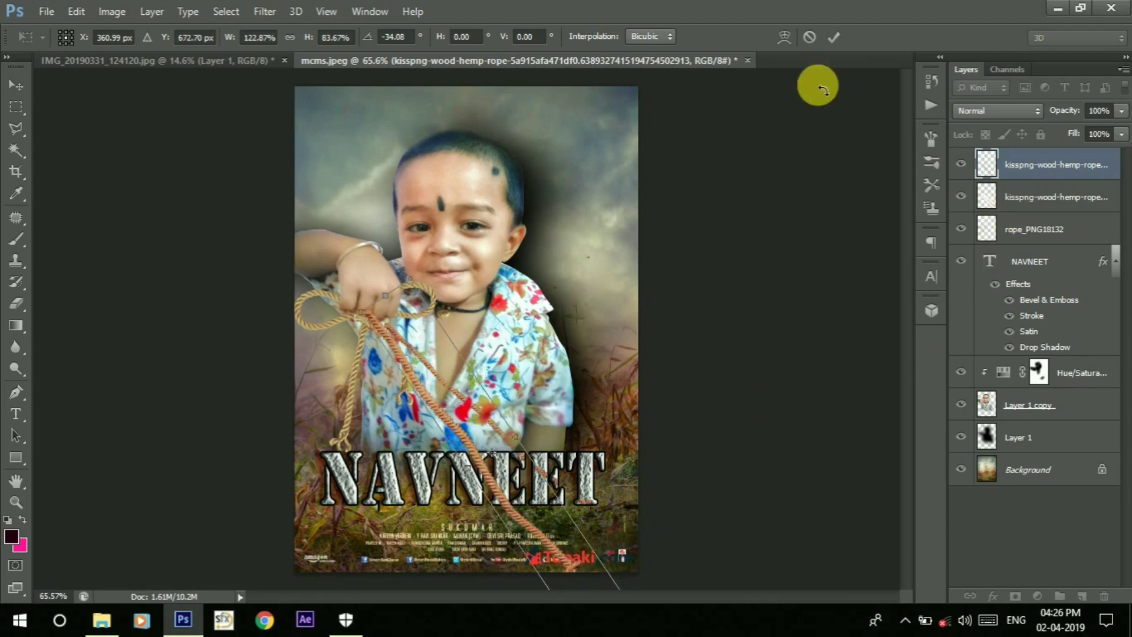
key(Return)
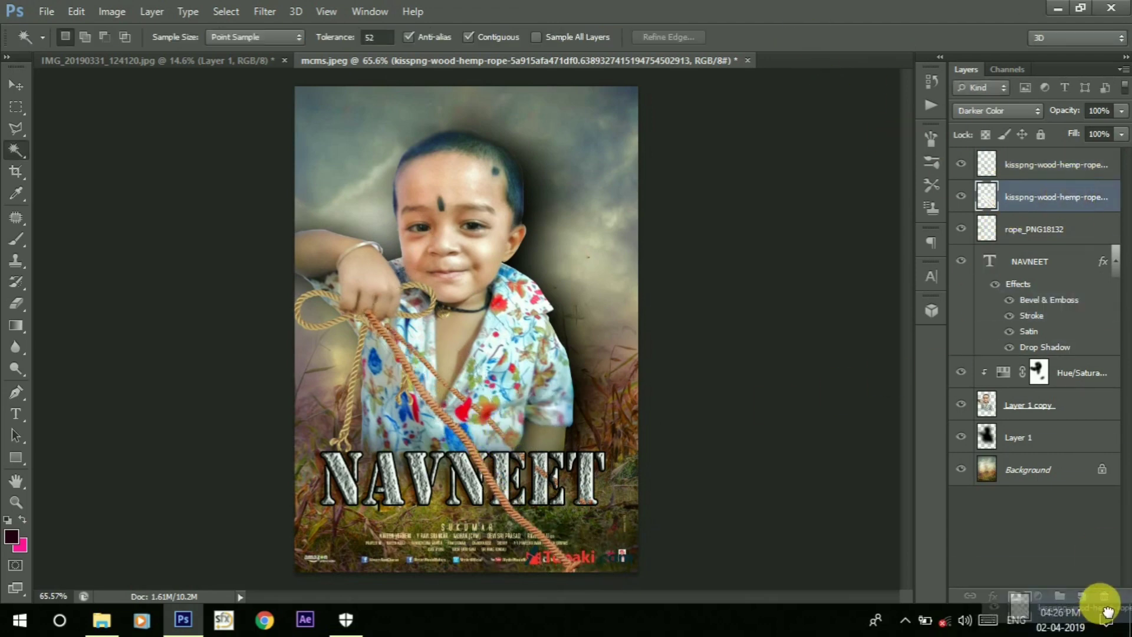
Delete the spare rope layer and nudge the wood-hemp rope slightly to the right.
drag(1073, 202, 1104, 596)
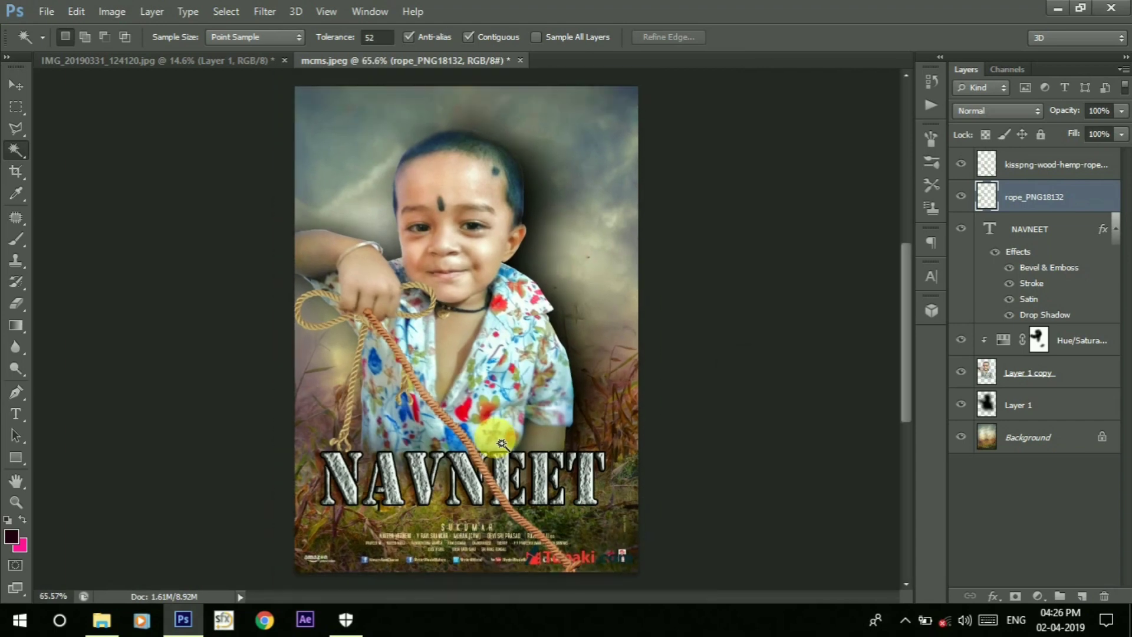
click(1026, 165)
key(ctrl+t)
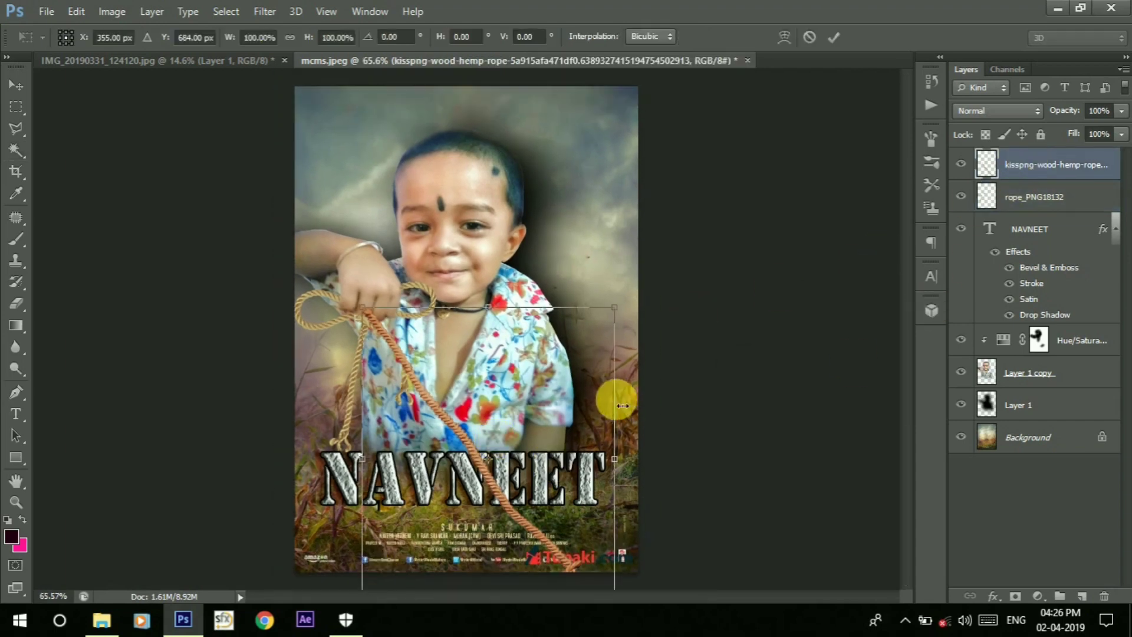
key(shift+Right)
key(shift+Right)
key(Right)
key(Right)
key(Right)
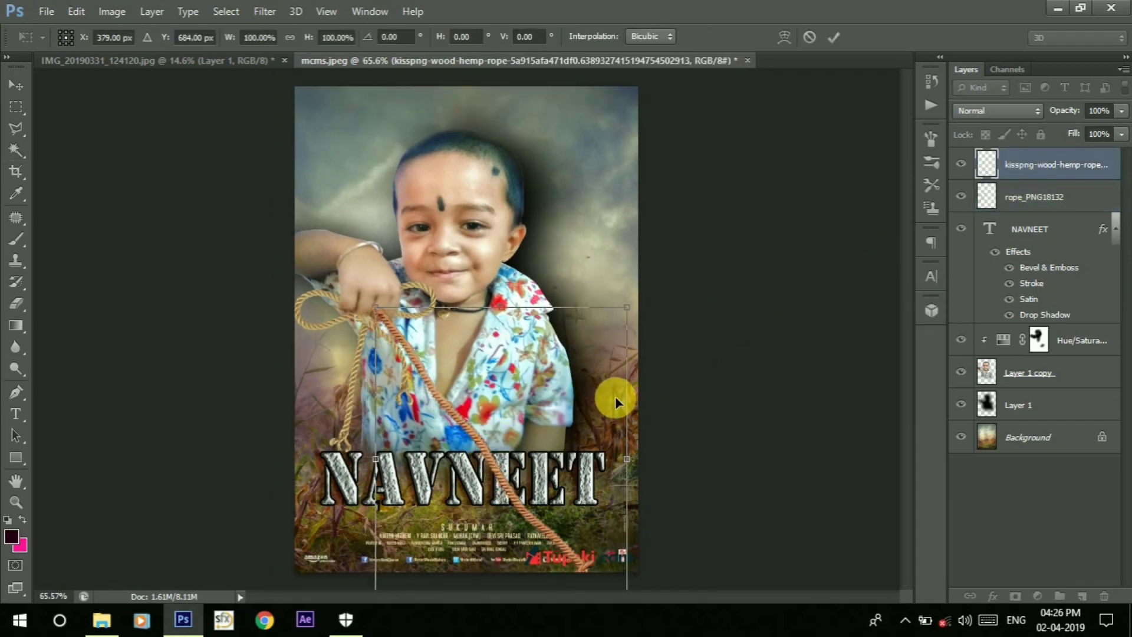
Shorten the rope from its bottom corner and duplicate the rope layer.
scroll(600, 388, down, 1)
scroll(600, 387, down, 1)
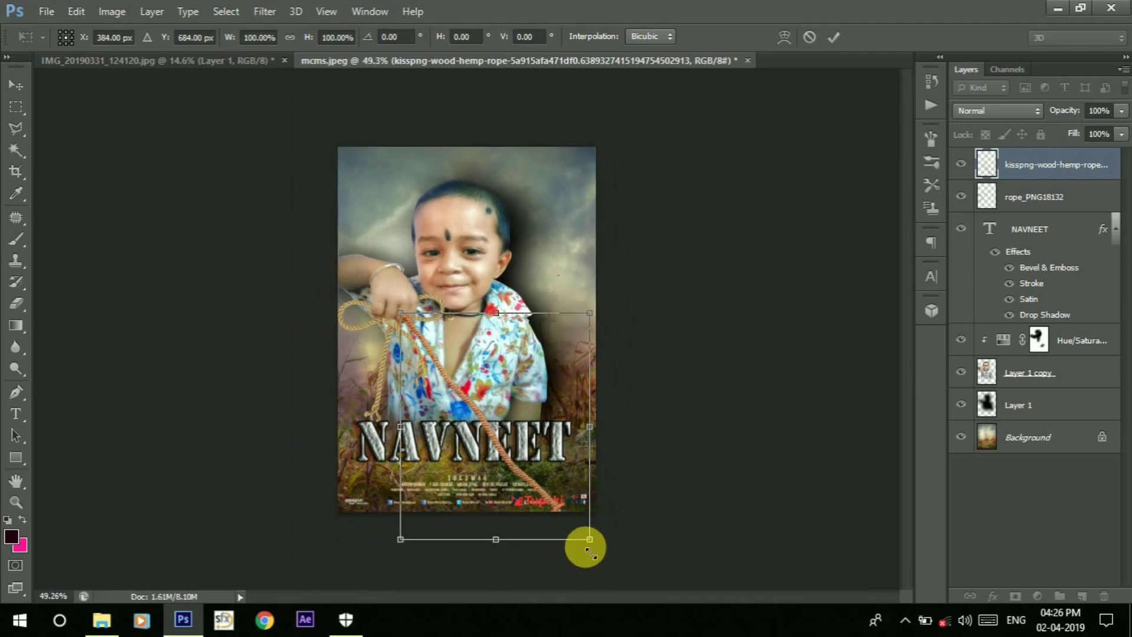
drag(583, 541, 584, 497)
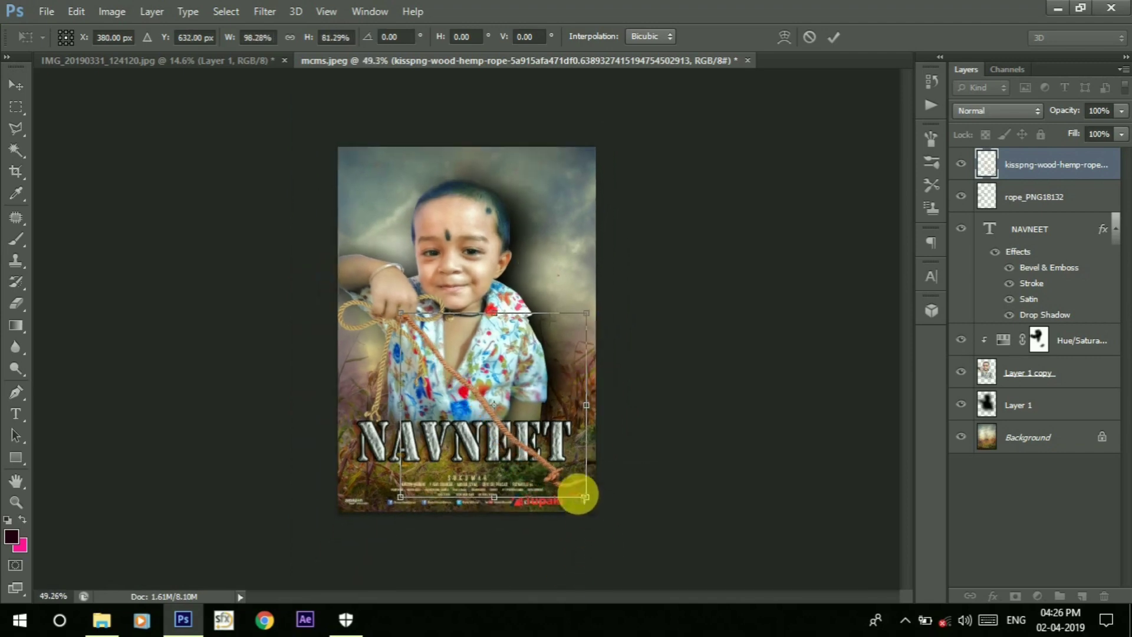
click(833, 38)
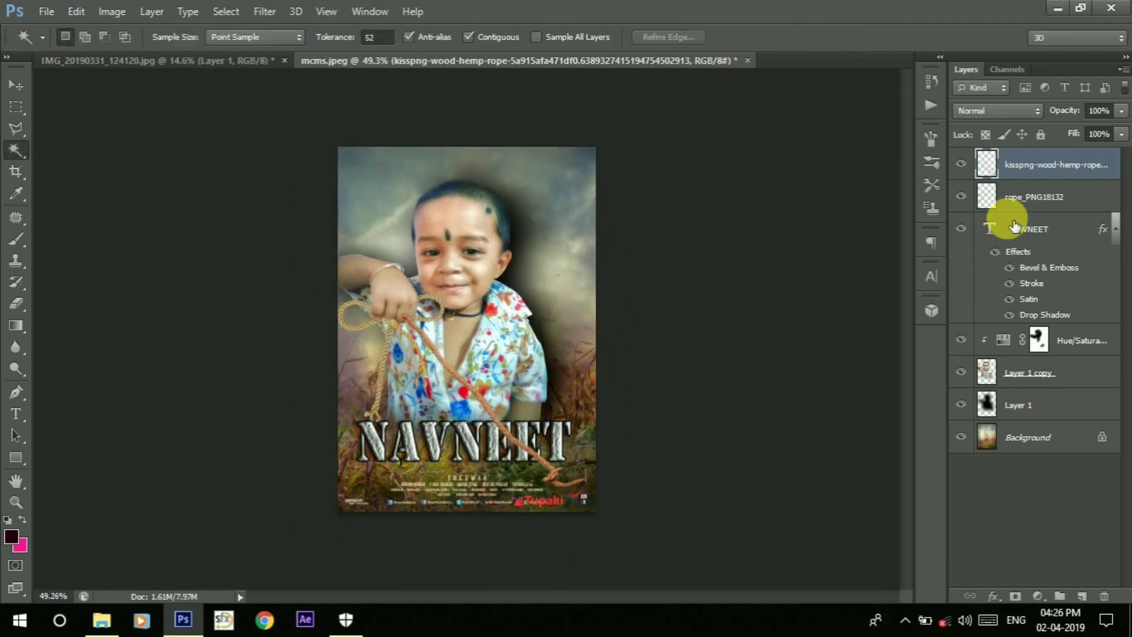
key(ctrl+j)
key(ctrl+j)
Move the first rope copy down and to the left with the Move tool.
key(v)
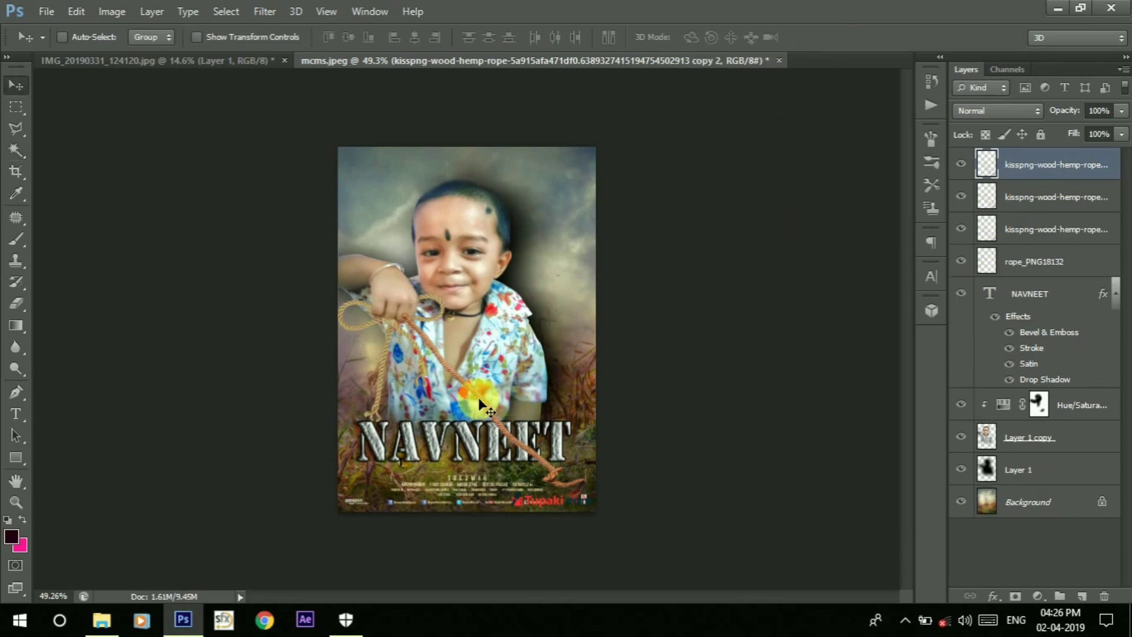
drag(479, 397, 458, 408)
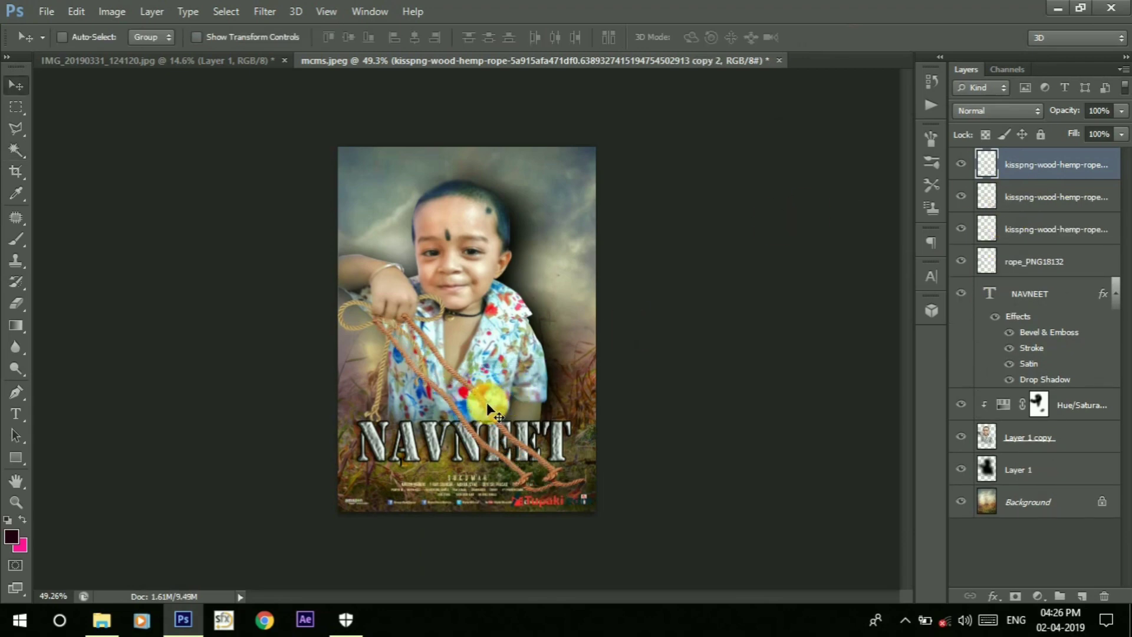
drag(487, 402, 454, 427)
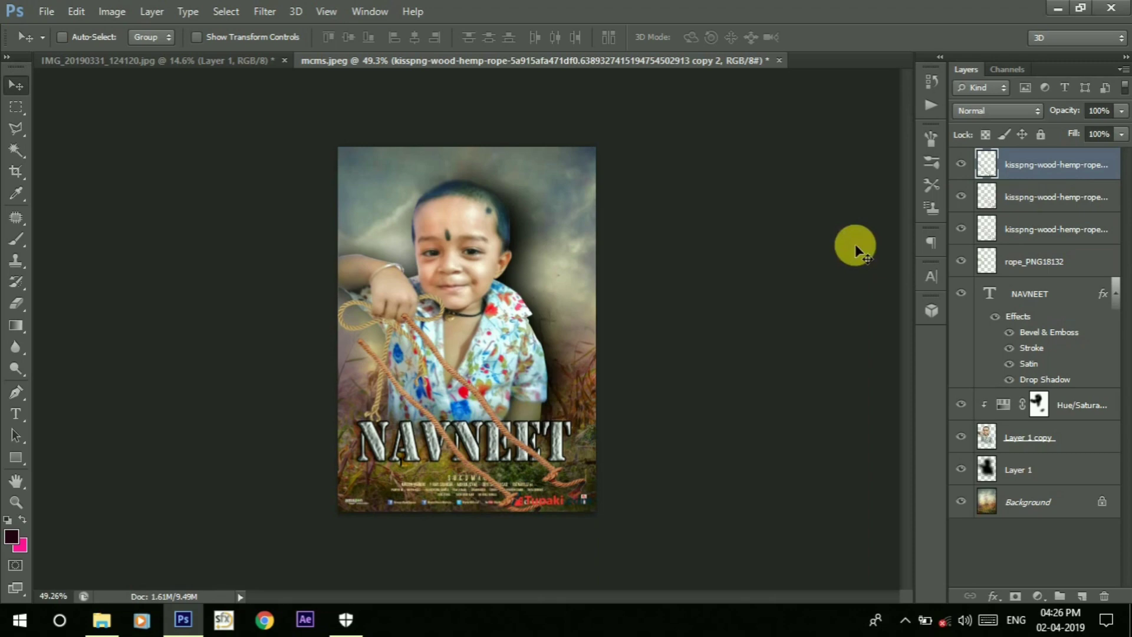
Select the second rope copy and shift it slightly to the right.
click(1026, 213)
drag(435, 359, 457, 355)
scroll(462, 354, up, 3)
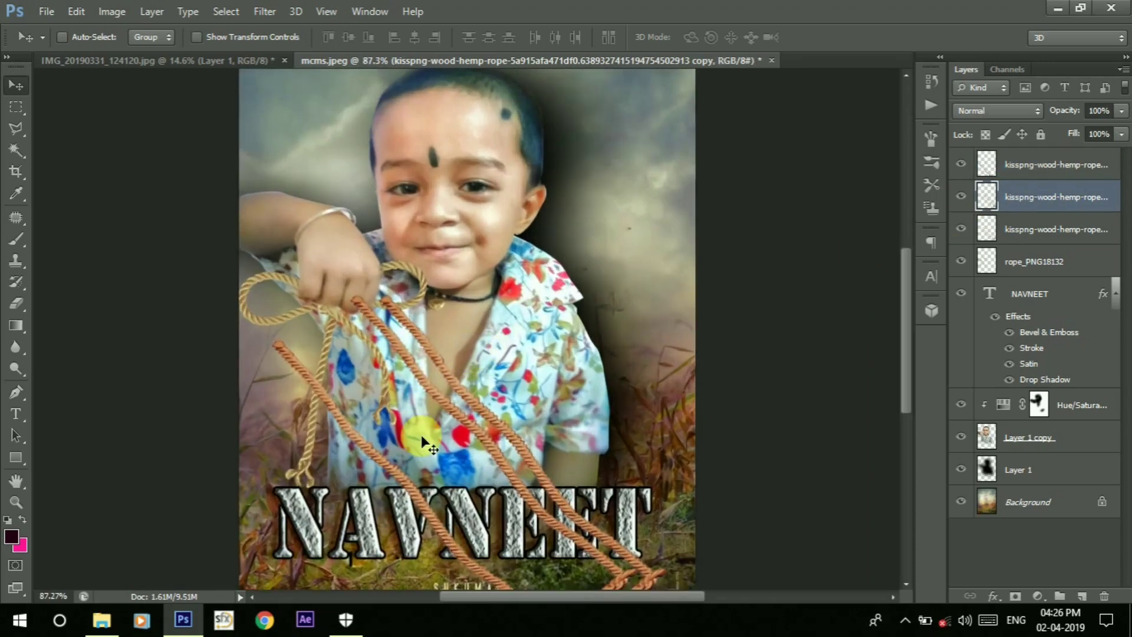
scroll(421, 433, up, 1)
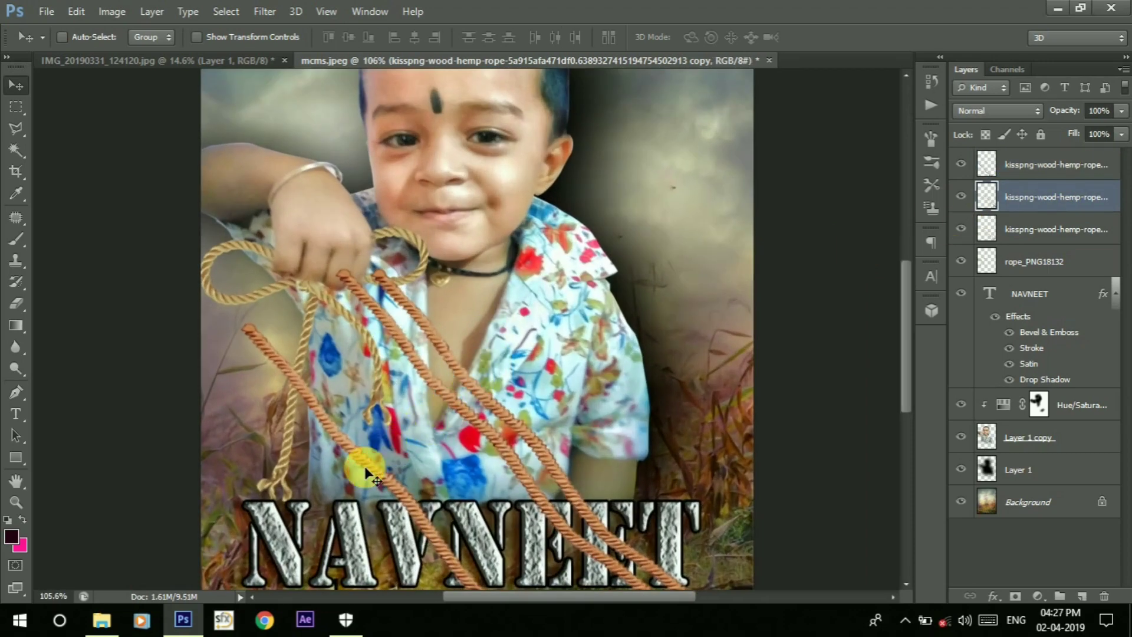
Rotate the second rope copy about 29°, scale it to about 65%, and lower it.
key(ctrl+t)
drag(725, 328, 636, 282)
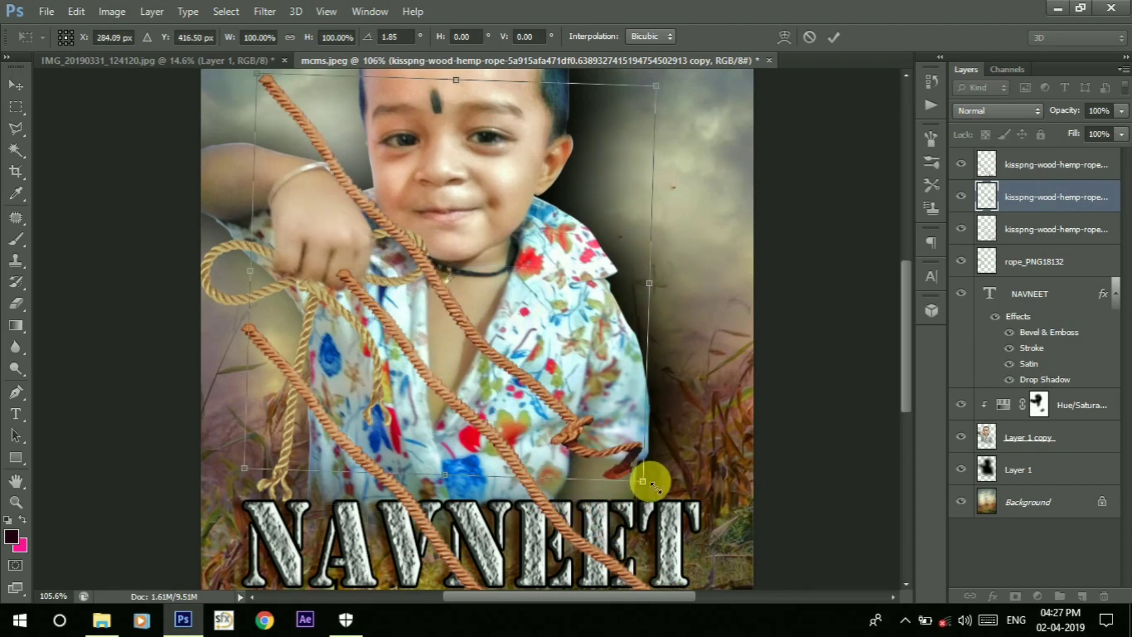
drag(643, 481, 454, 393)
mouse_move(504, 298)
mouse_down()
mouse_move(489, 292)
mouse_move(502, 316)
mouse_up()
drag(428, 387, 416, 443)
scroll(413, 466, down, 2)
scroll(407, 496, down, 2)
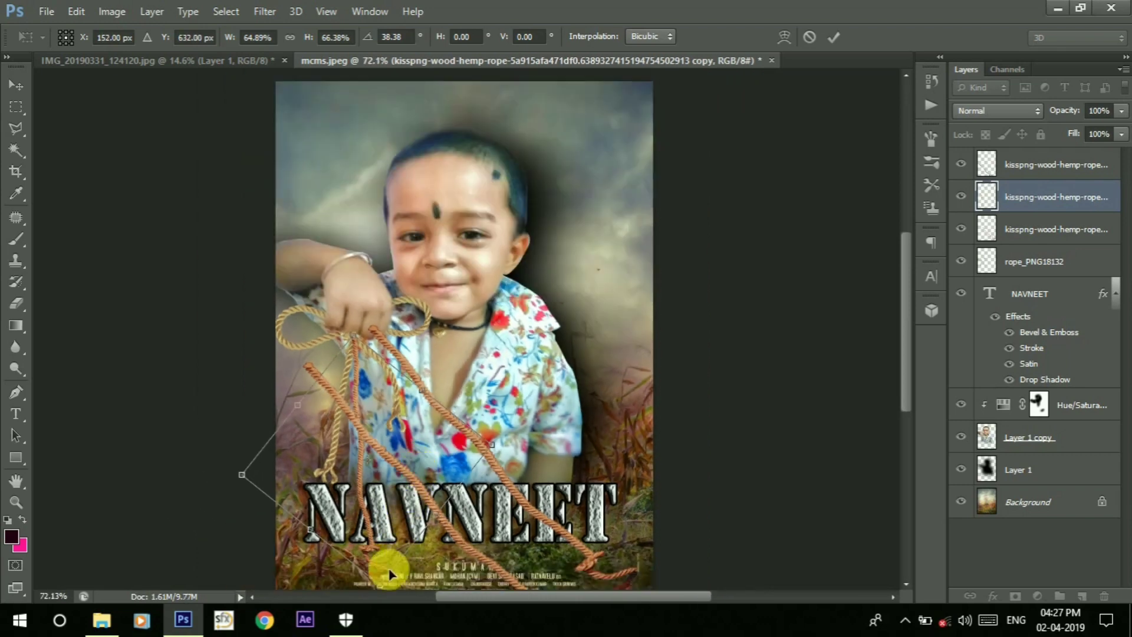
scroll(389, 571, up, 2)
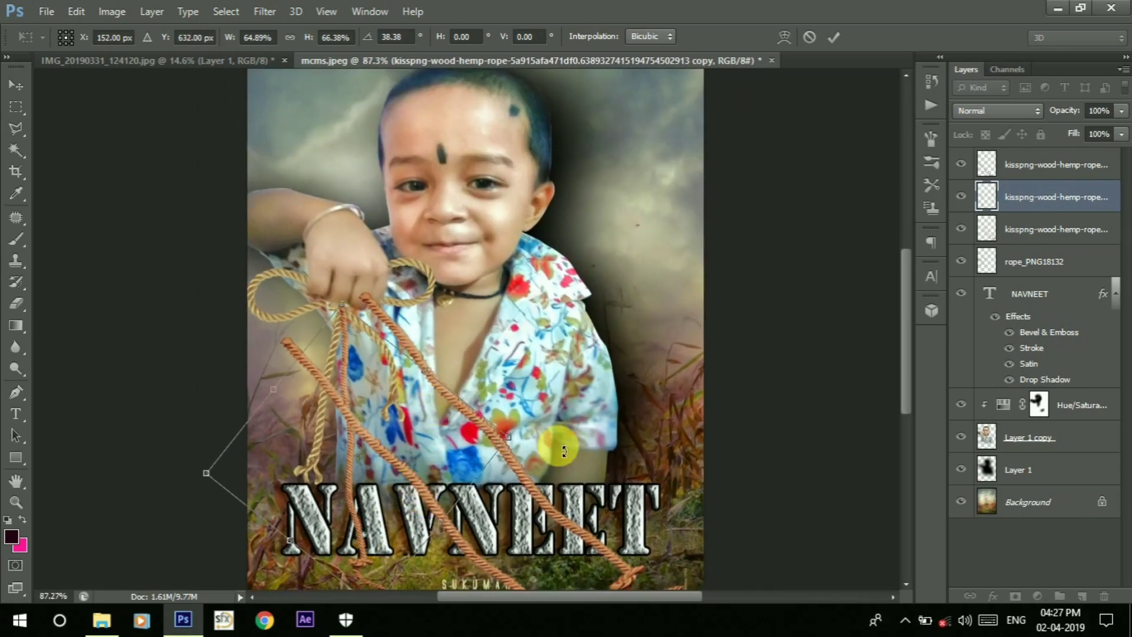
key(Return)
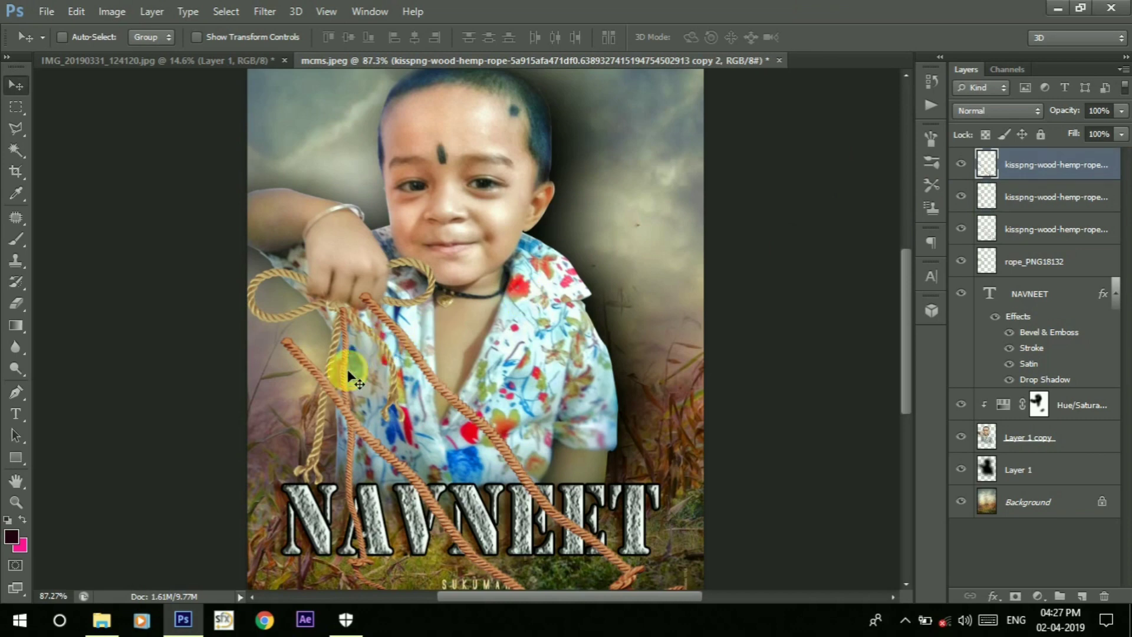
Move the top rope copy beside the hand, rotate it about 13° and shrink it.
drag(354, 398, 377, 353)
key(ctrl+t)
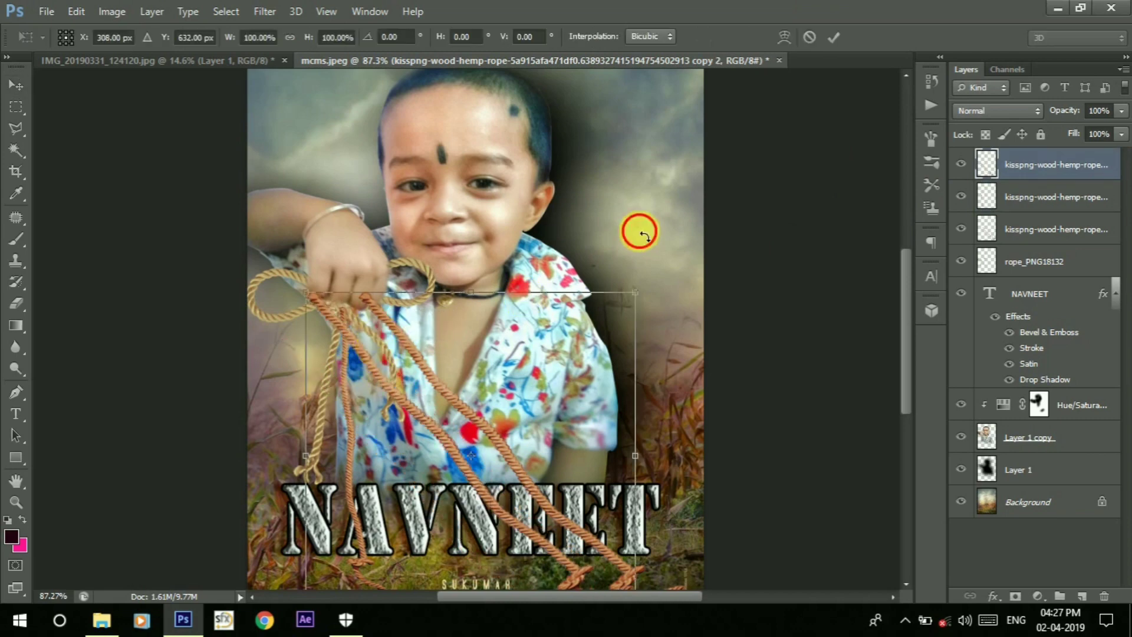
mouse_move(639, 230)
mouse_down()
mouse_move(690, 299)
mouse_move(629, 325)
mouse_up()
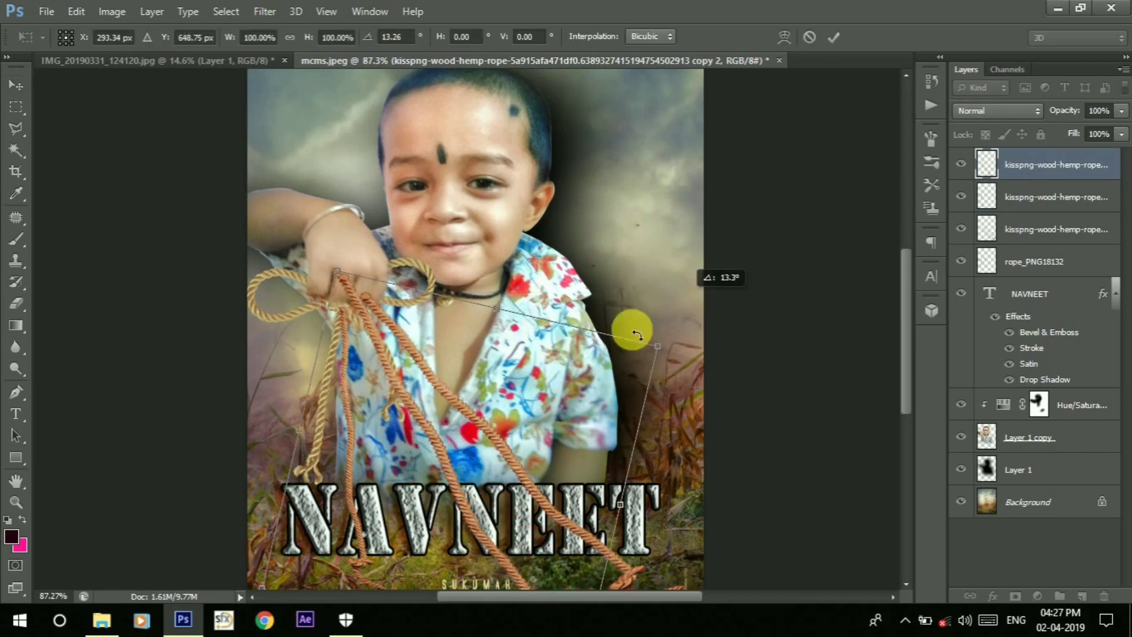
scroll(513, 376, down, 1)
drag(533, 593, 478, 537)
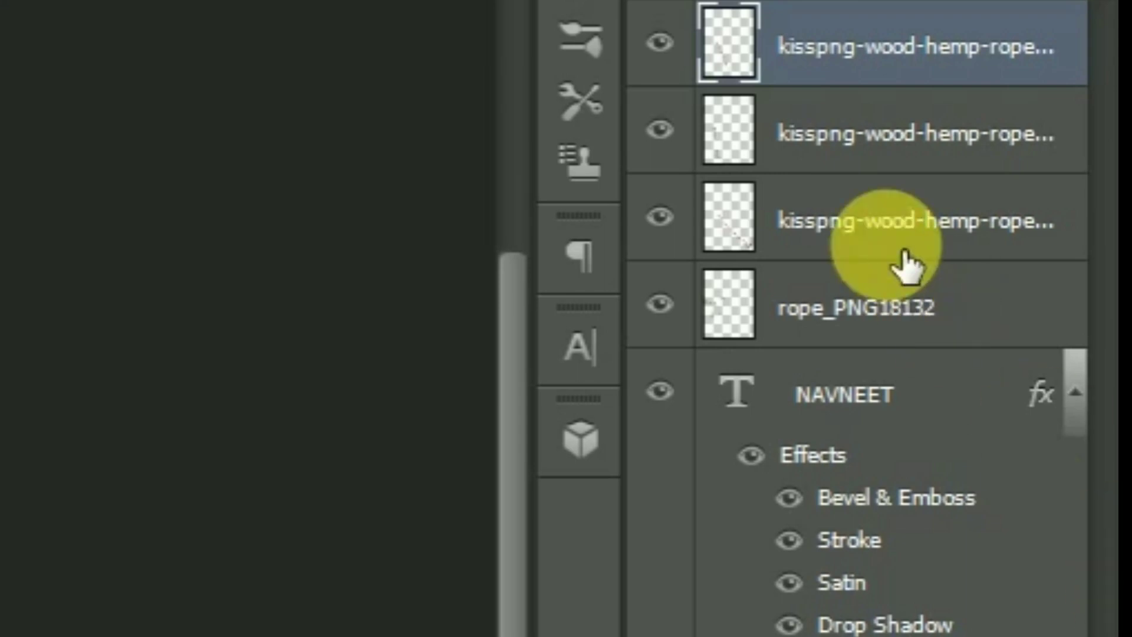
Merge the three selected kisspng-wood-hemp-rope layers into a single rope layer.
shift+click(906, 265)
right_click(906, 265)
click(737, 416)
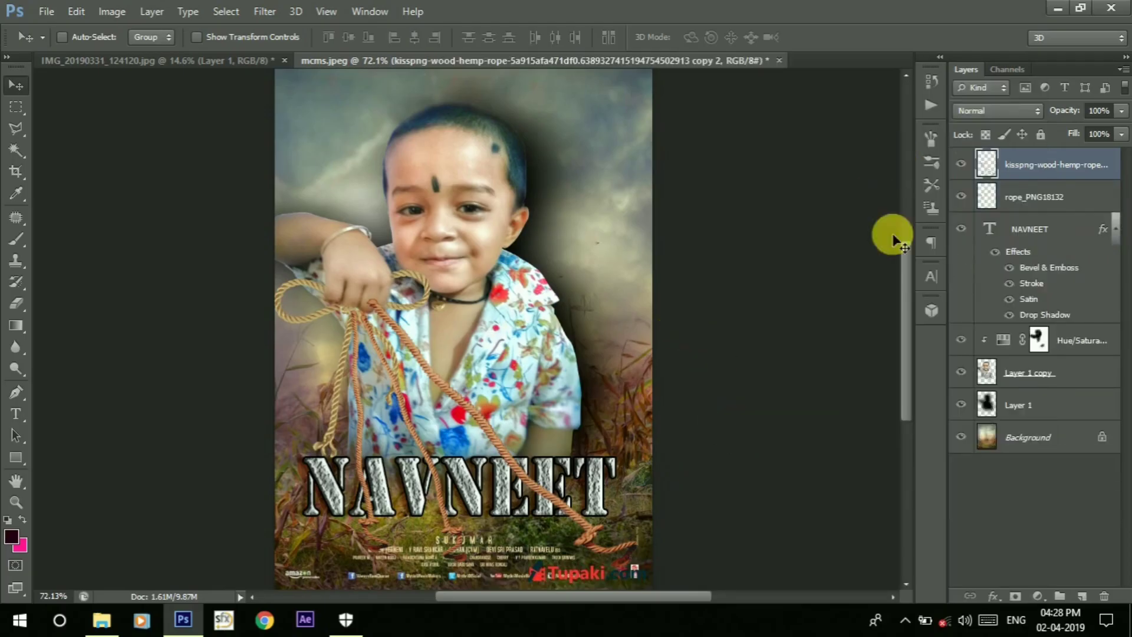
scroll(404, 316, up, 2)
scroll(405, 316, up, 2)
key(e)
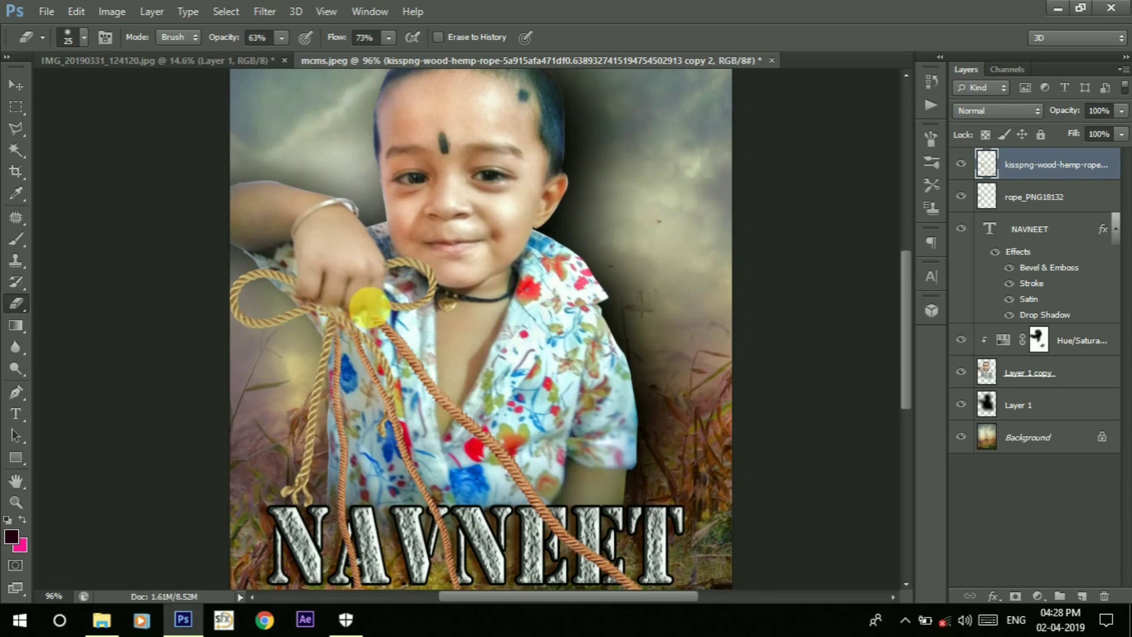
Erase the rope section crossing the second E of NAVNEET.
scroll(370, 306, down, 2)
scroll(519, 471, up, 1)
scroll(519, 472, up, 2)
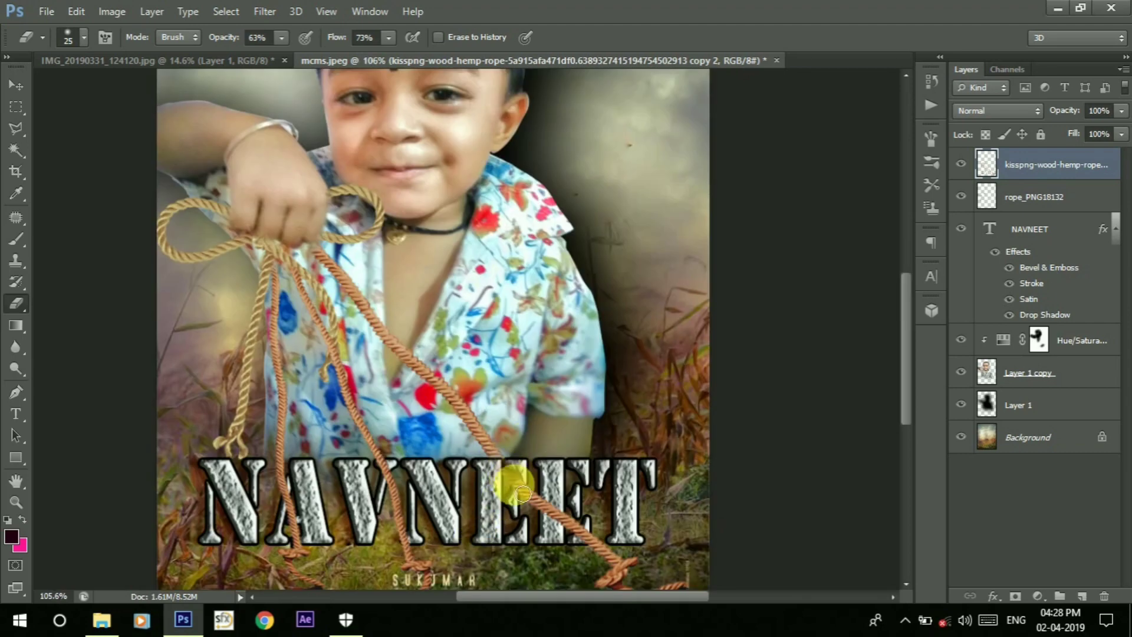
drag(523, 487, 543, 515)
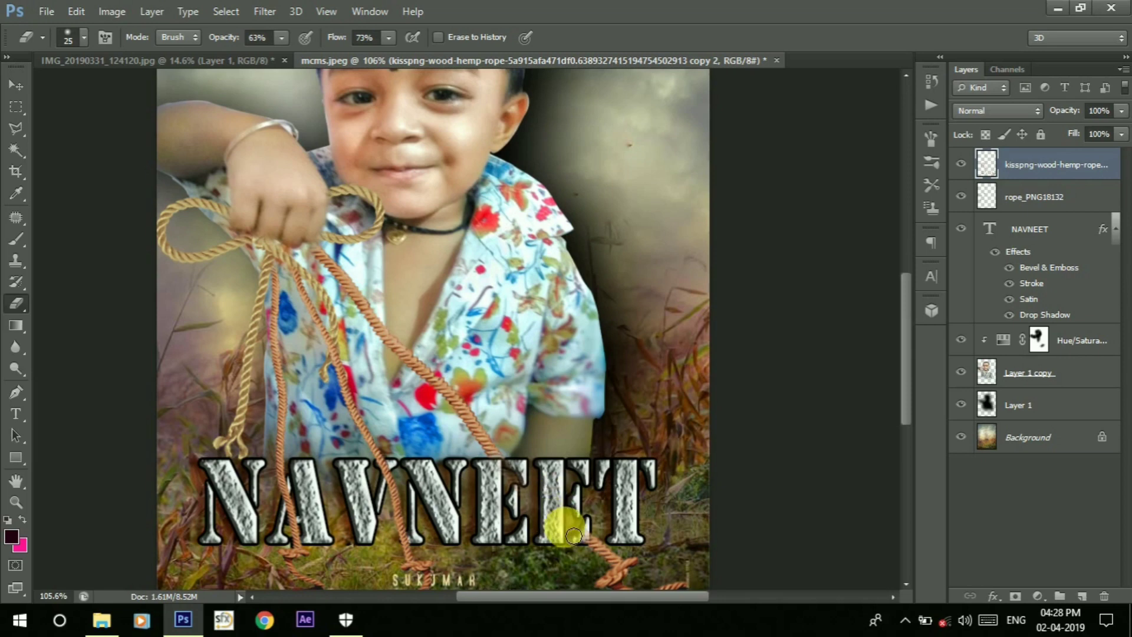
scroll(573, 535, down, 2)
scroll(600, 542, up, 1)
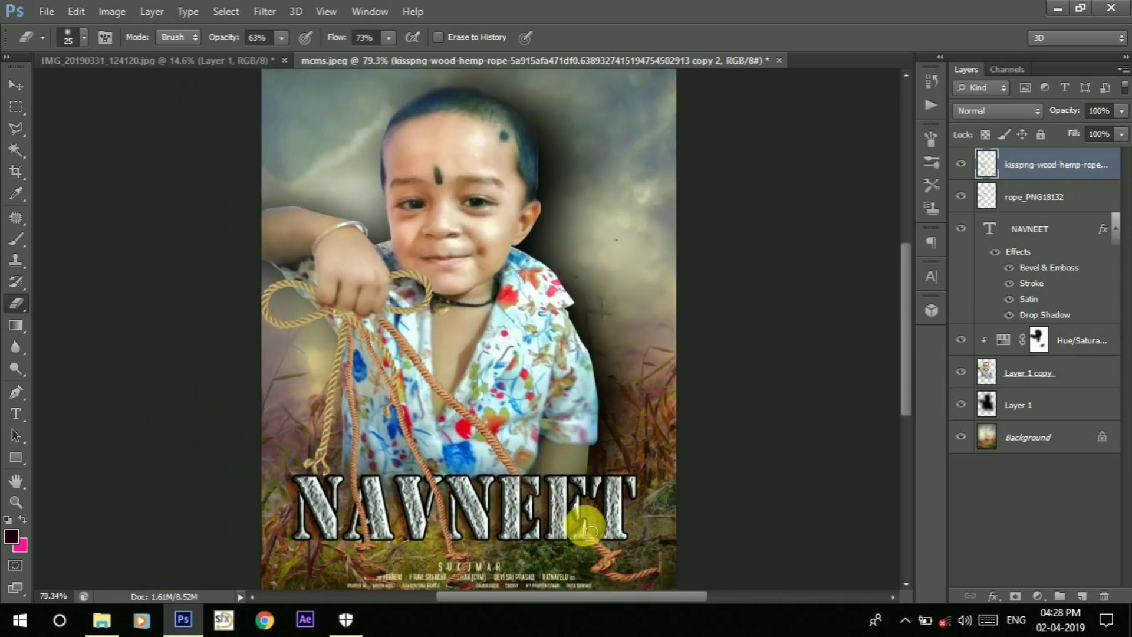
Set the eraser to a 45 px soft brush and erase more rope around the title.
right_click(581, 534)
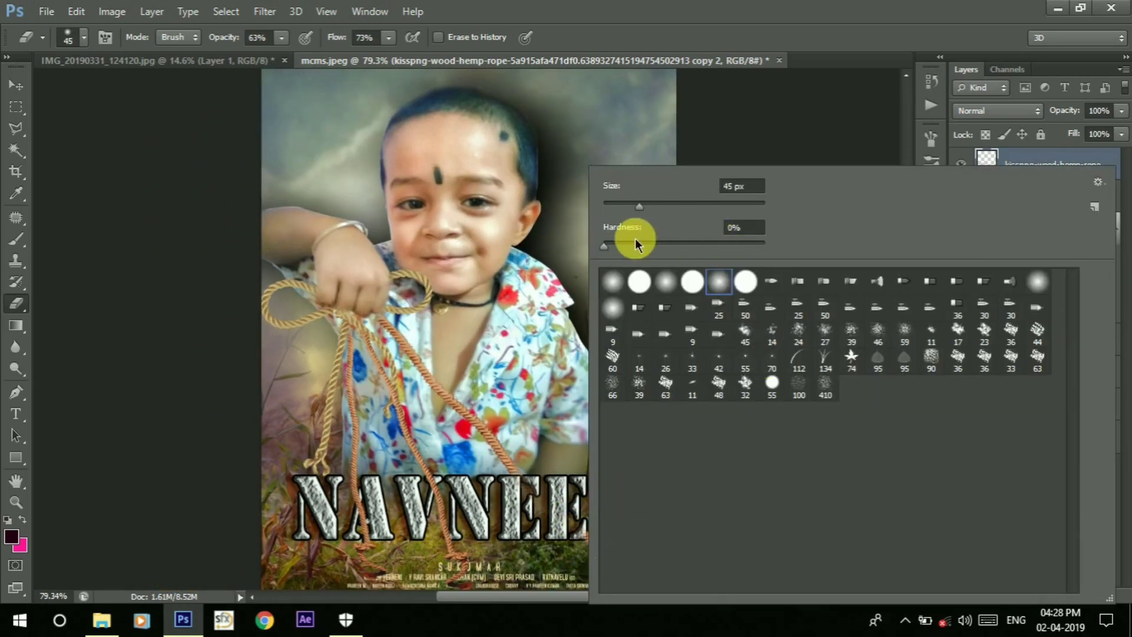
mouse_move(768, 145)
mouse_down()
mouse_move(621, 577)
mouse_move(476, 548)
mouse_move(437, 508)
mouse_up()
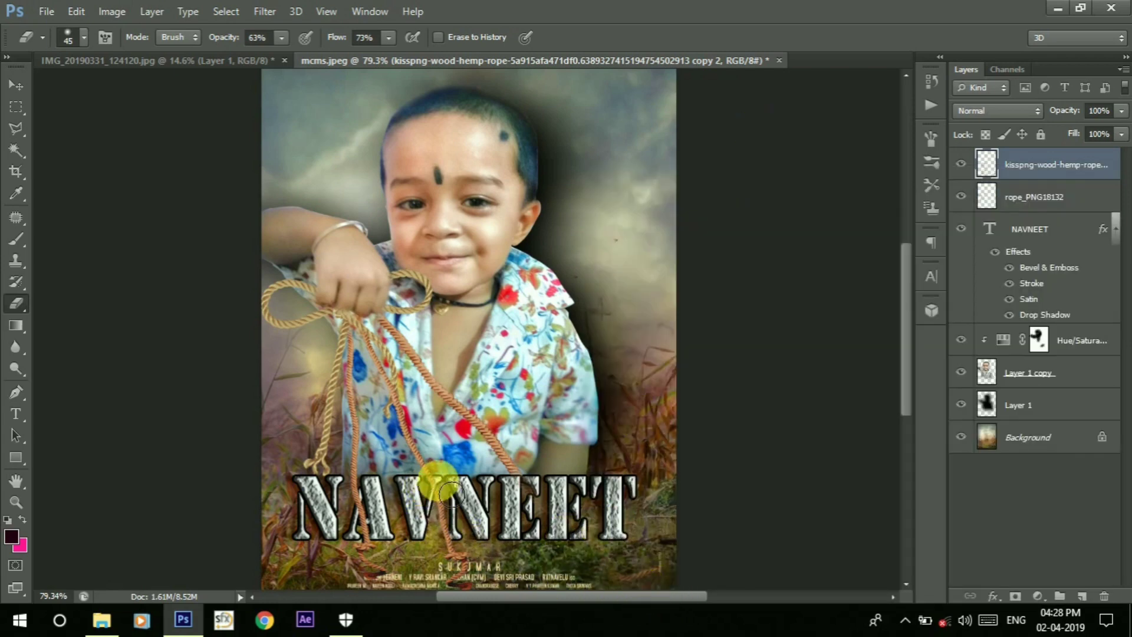
scroll(449, 490, up, 3)
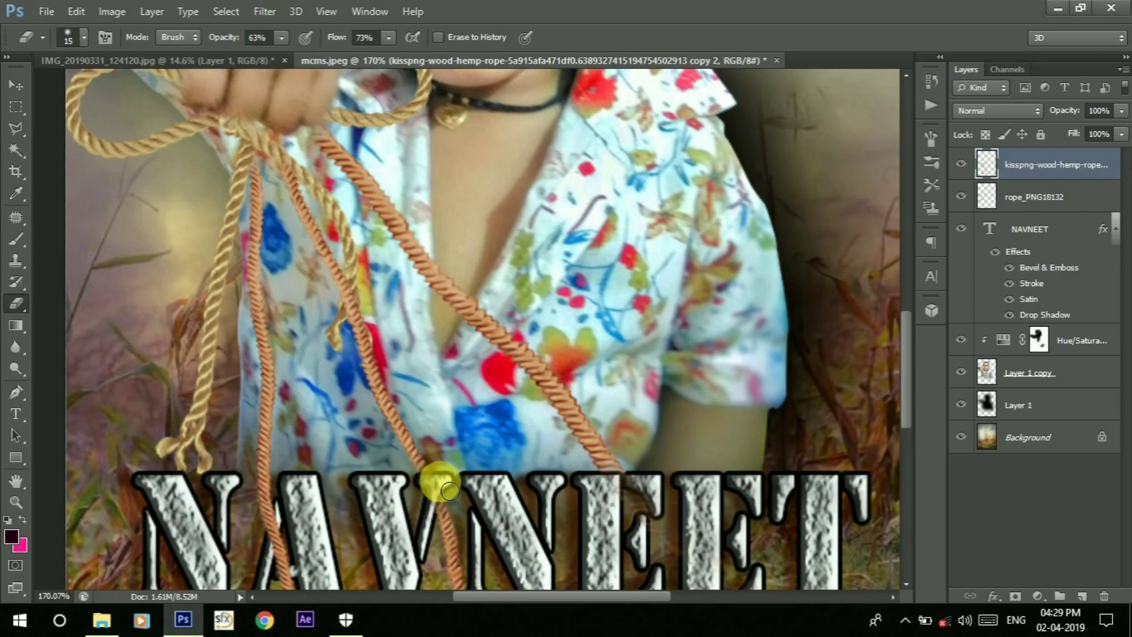
scroll(447, 499, down, 3)
scroll(340, 526, down, 1)
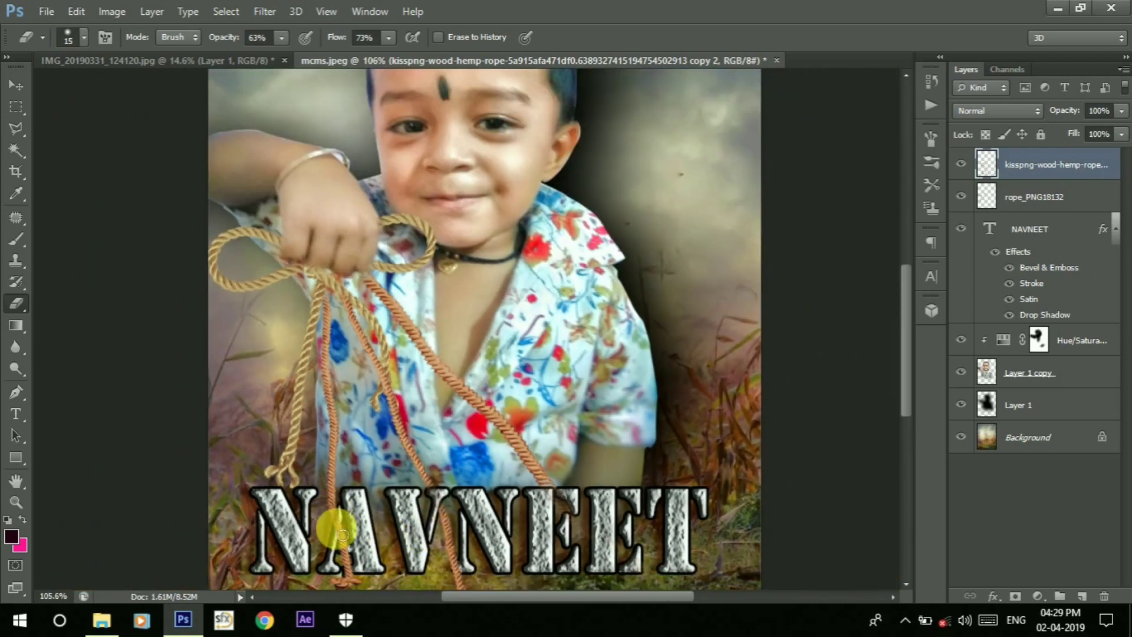
scroll(342, 532, down, 2)
scroll(383, 536, down, 1)
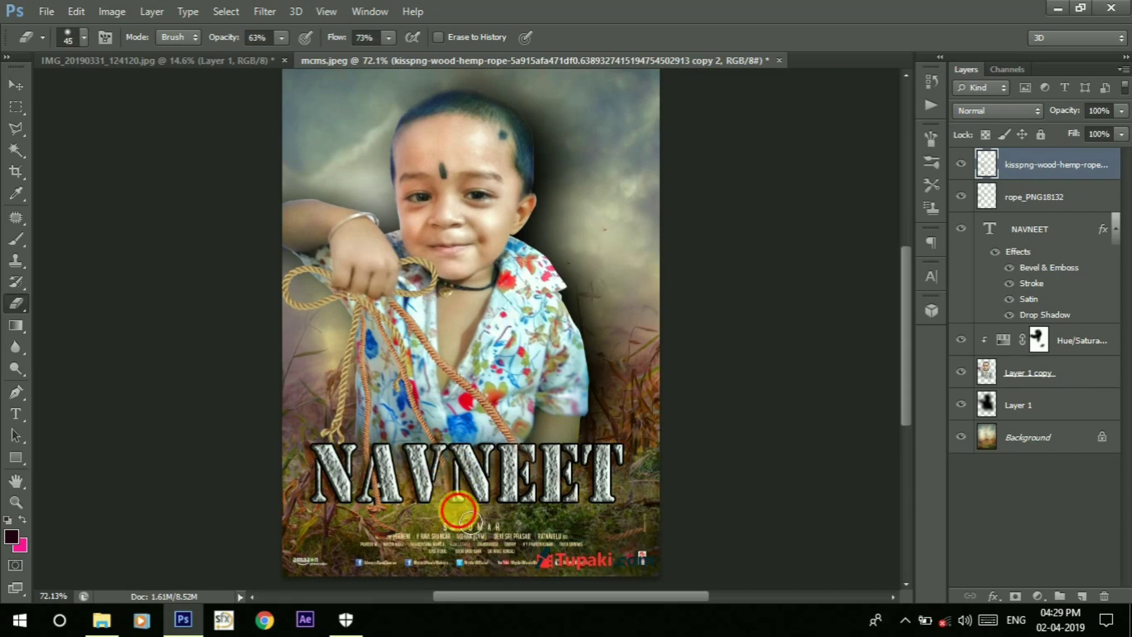
drag(470, 518, 472, 511)
scroll(457, 504, down, 1)
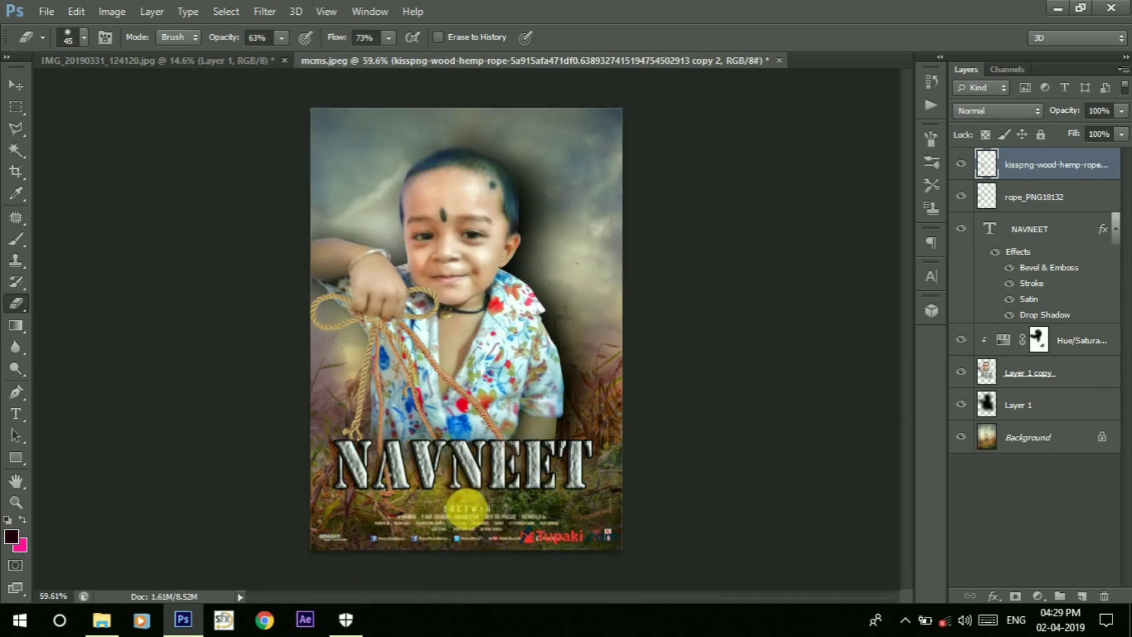
scroll(463, 498, up, 1)
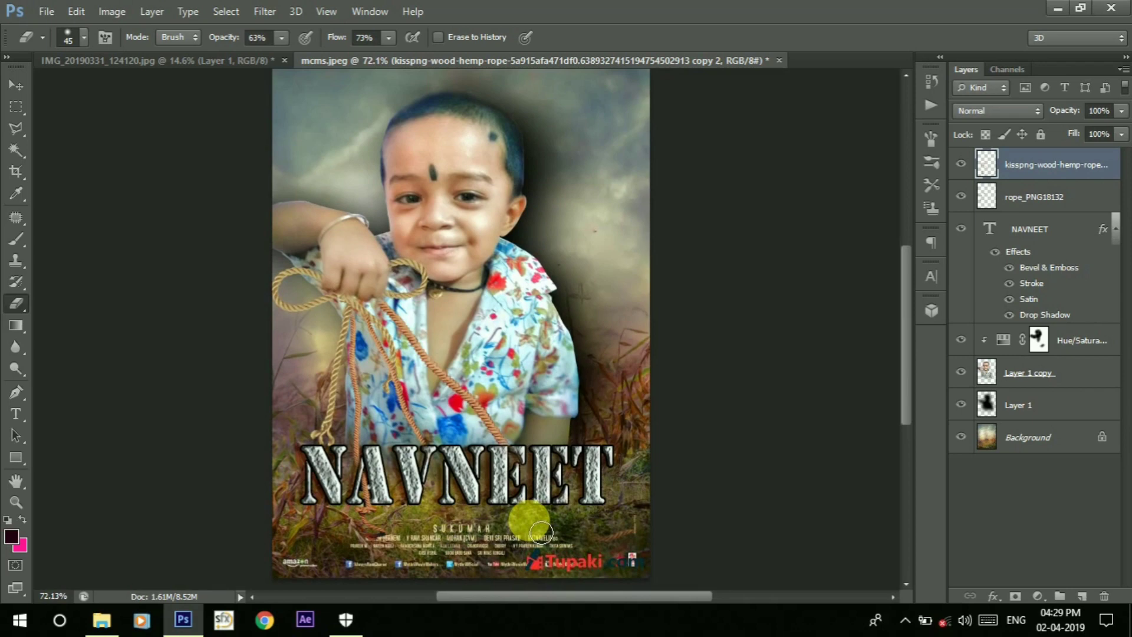
scroll(648, 381, down, 2)
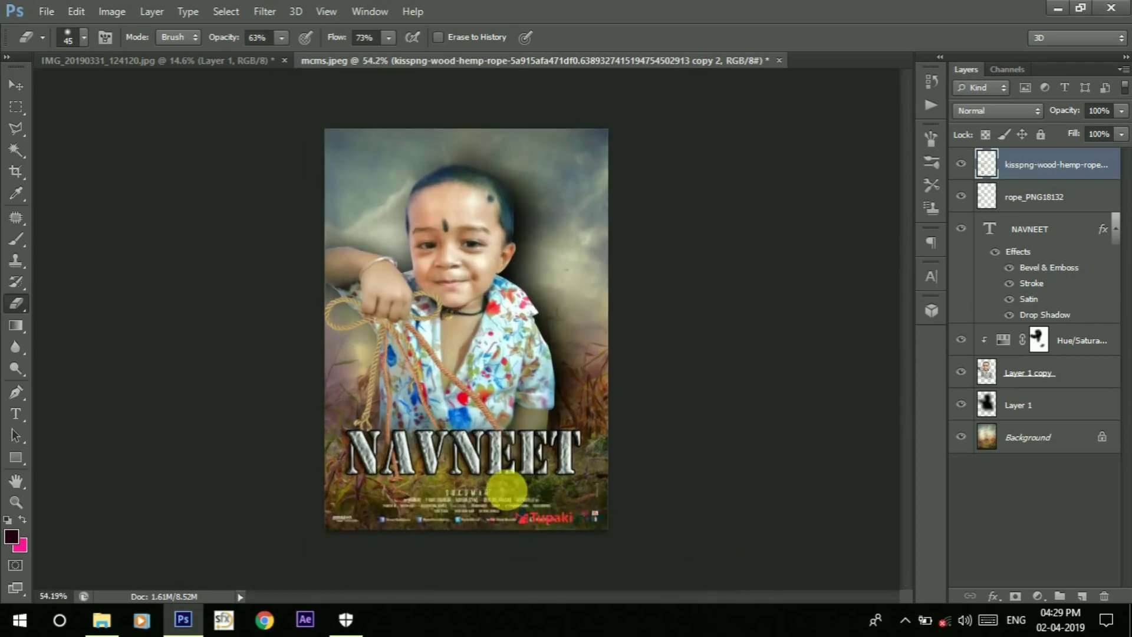
scroll(507, 490, down, 1)
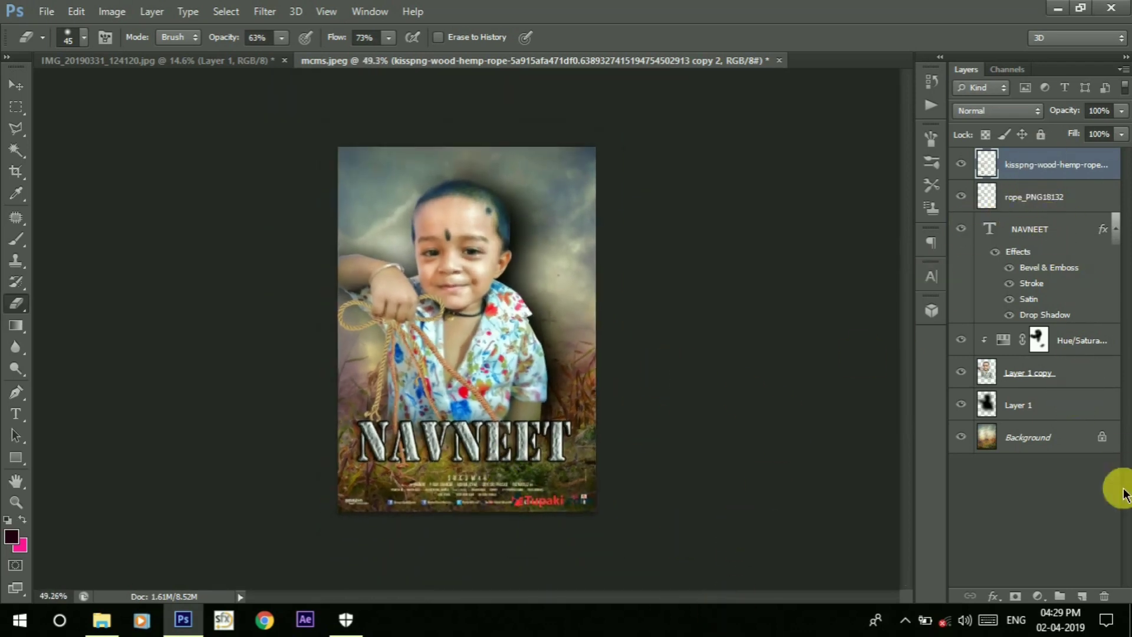
click(1037, 595)
Add a Color Balance layer that reduces red and pushes the midtones toward green.
click(1023, 410)
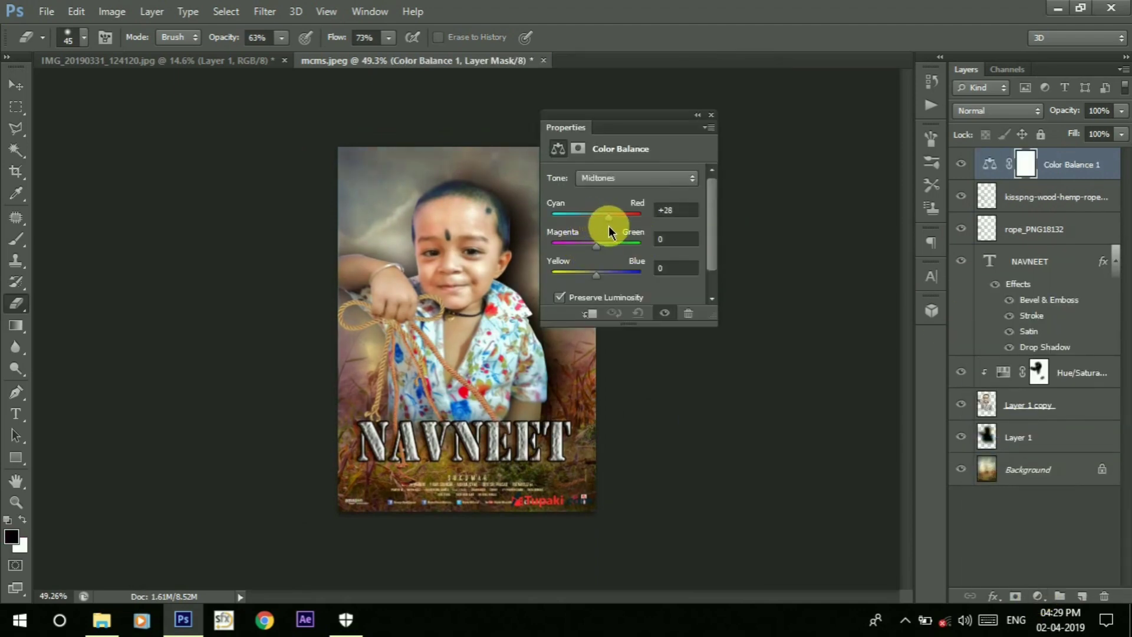
drag(608, 227, 591, 226)
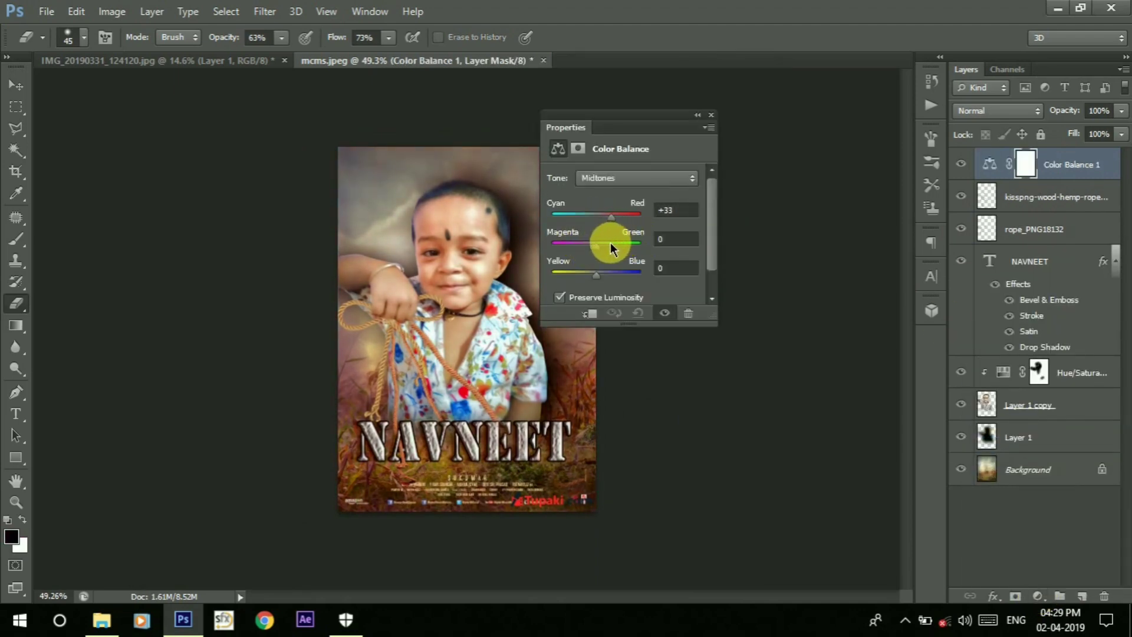
drag(599, 250, 626, 247)
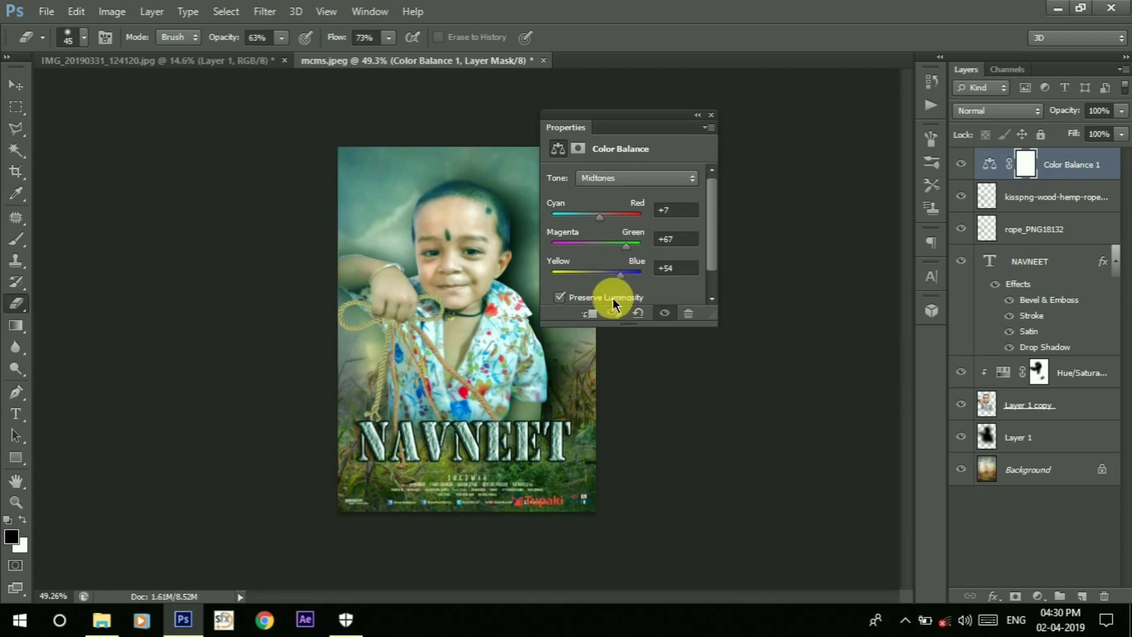
click(711, 114)
Brush black on the Color Balance mask so the tint shows only in parts.
key(b)
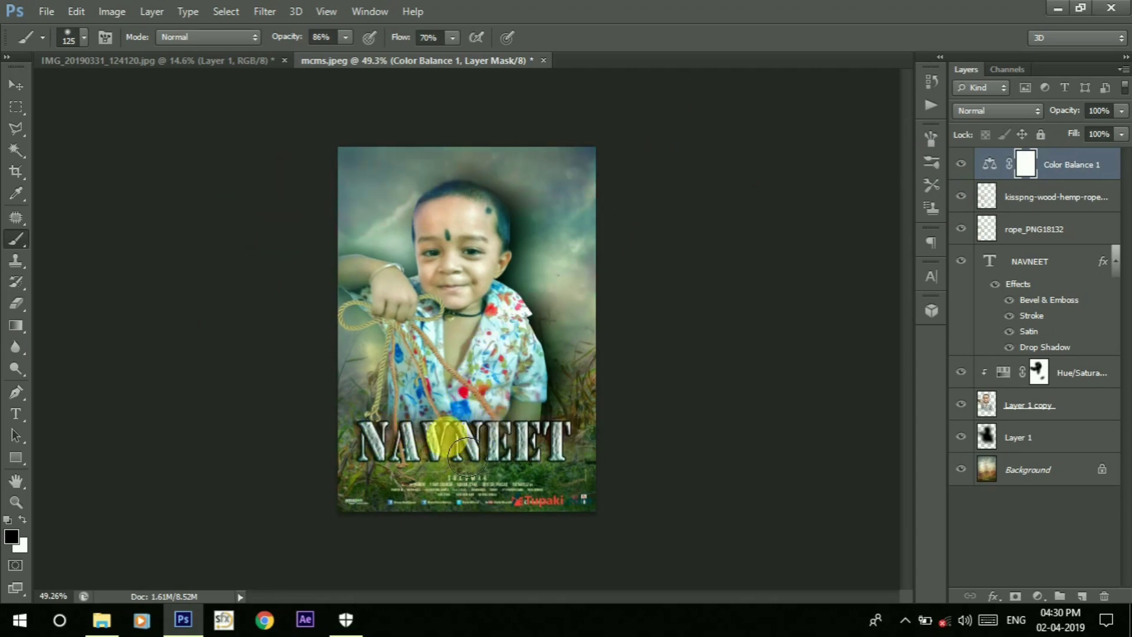
mouse_move(406, 439)
mouse_down()
mouse_move(228, 409)
mouse_move(203, 387)
mouse_move(316, 291)
mouse_move(538, 378)
mouse_move(667, 381)
mouse_move(350, 215)
mouse_move(302, 214)
mouse_up()
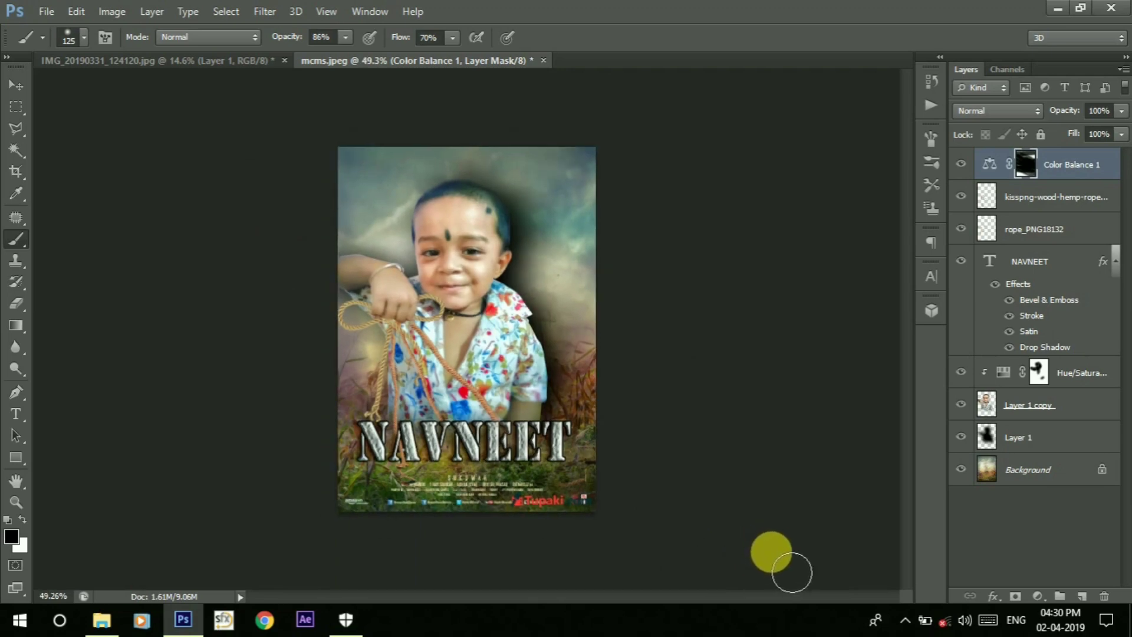
scroll(377, 456, down, 1)
scroll(377, 457, up, 2)
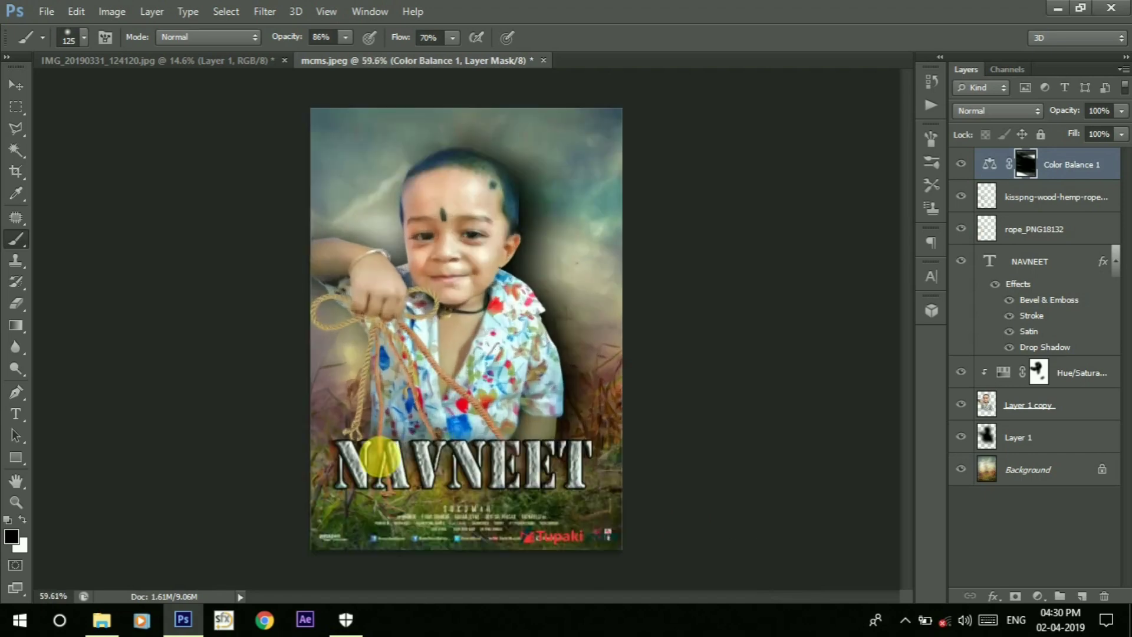
scroll(377, 457, down, 1)
scroll(377, 457, down, 2)
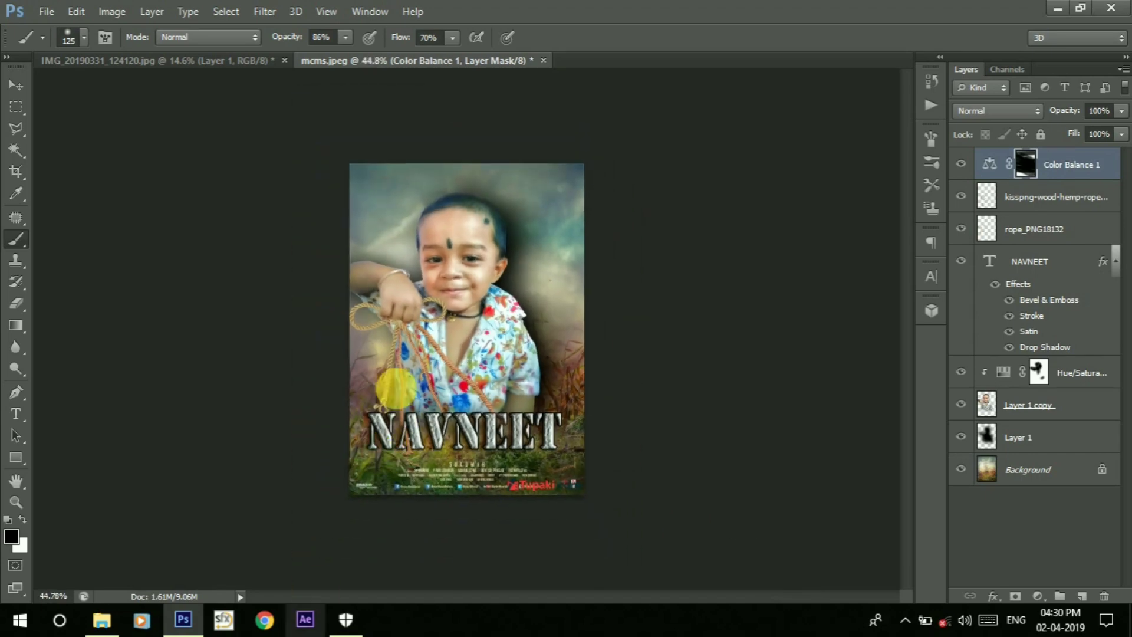
scroll(595, 433, up, 3)
scroll(595, 433, up, 3)
scroll(596, 434, down, 3)
scroll(595, 433, down, 1)
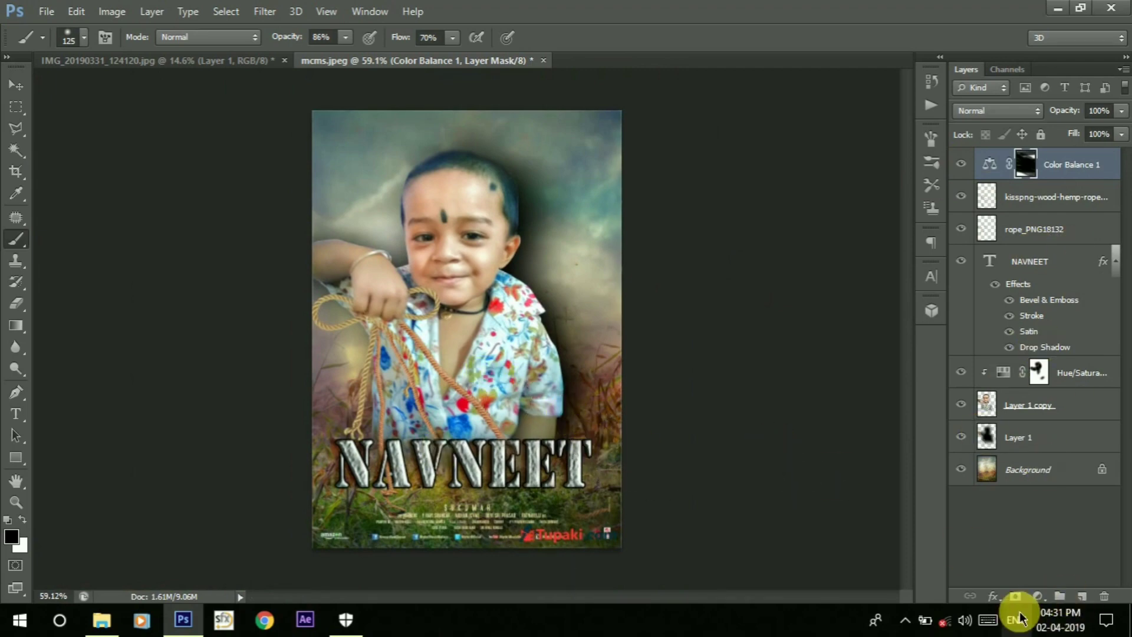
click(1038, 596)
Add a Gradient Fill layer with a red left stop, angled so red rises from the lower left.
click(1013, 260)
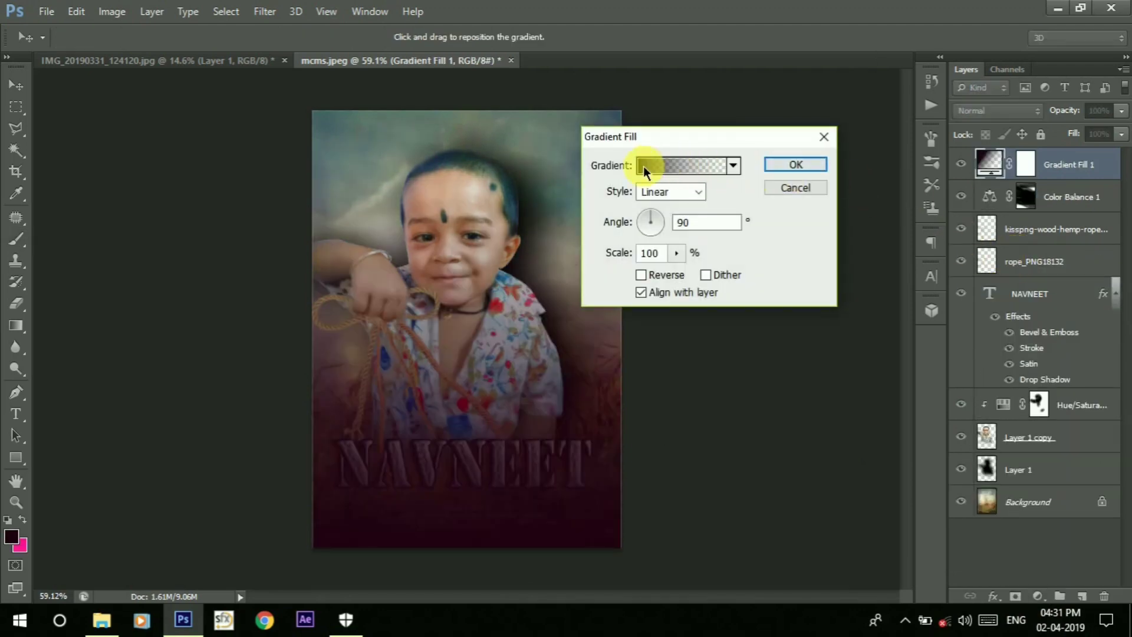
click(643, 165)
click(670, 356)
click(736, 423)
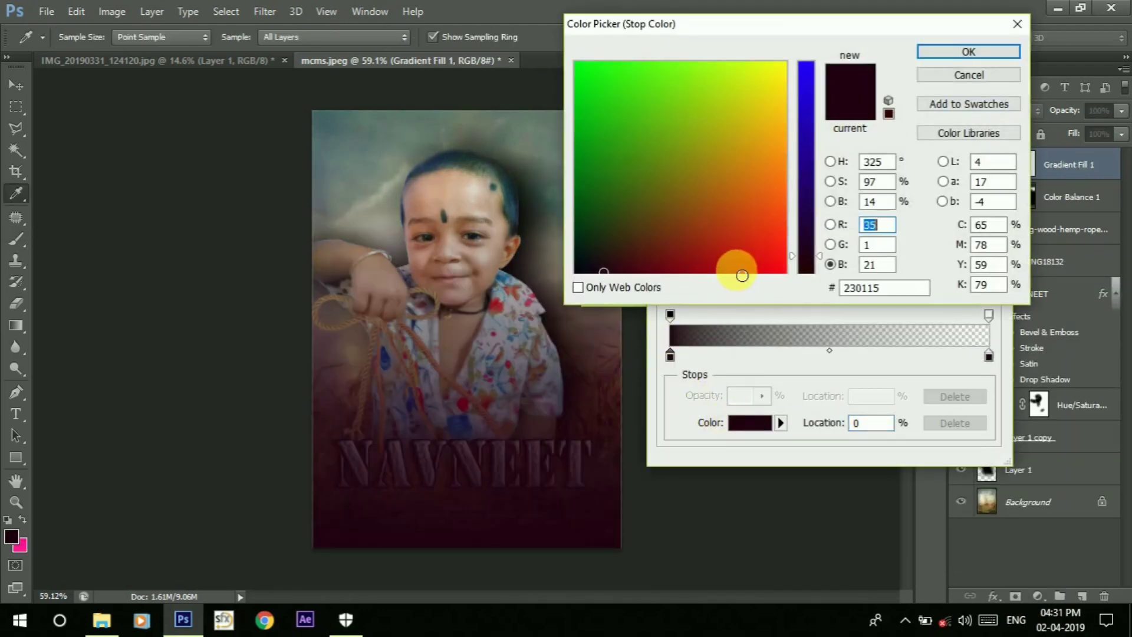
drag(733, 265, 781, 256)
click(962, 57)
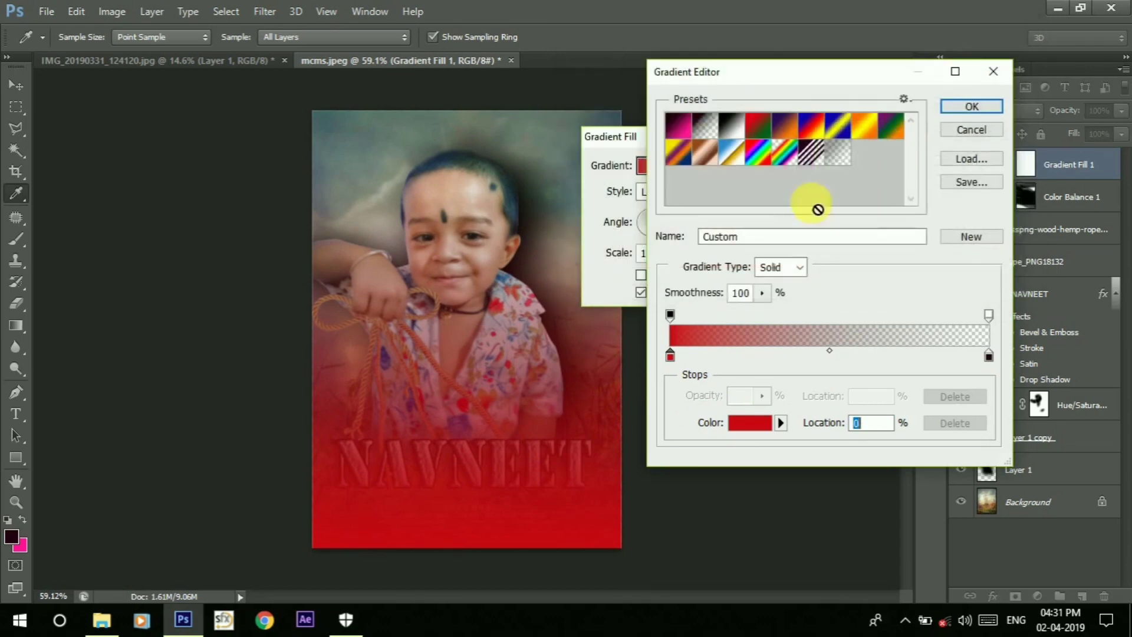
click(972, 105)
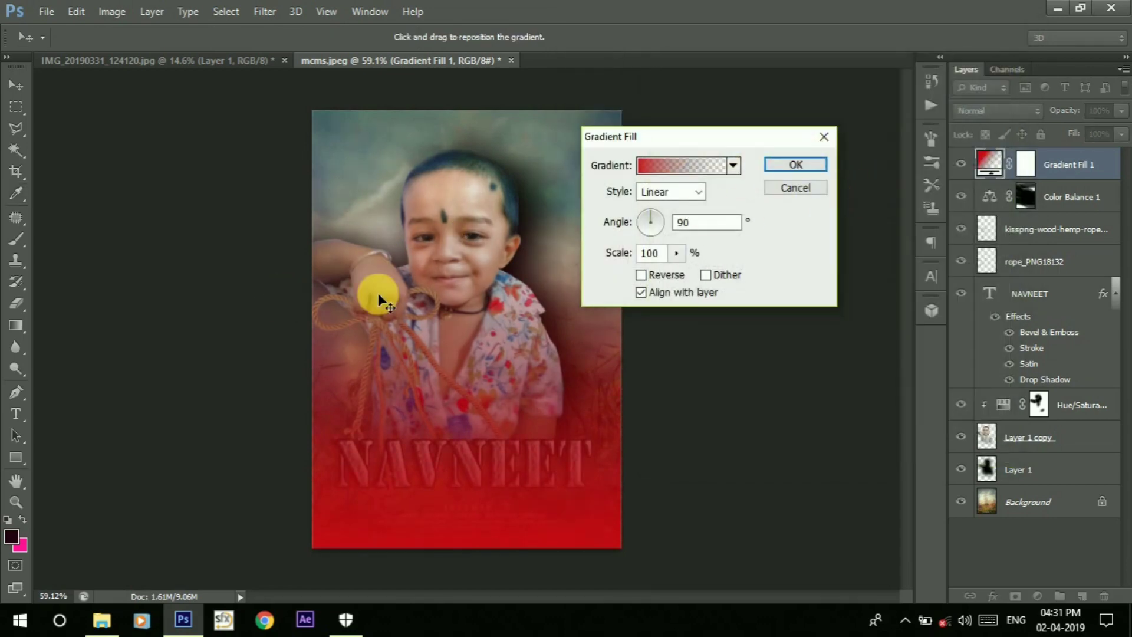
drag(460, 346, 497, 461)
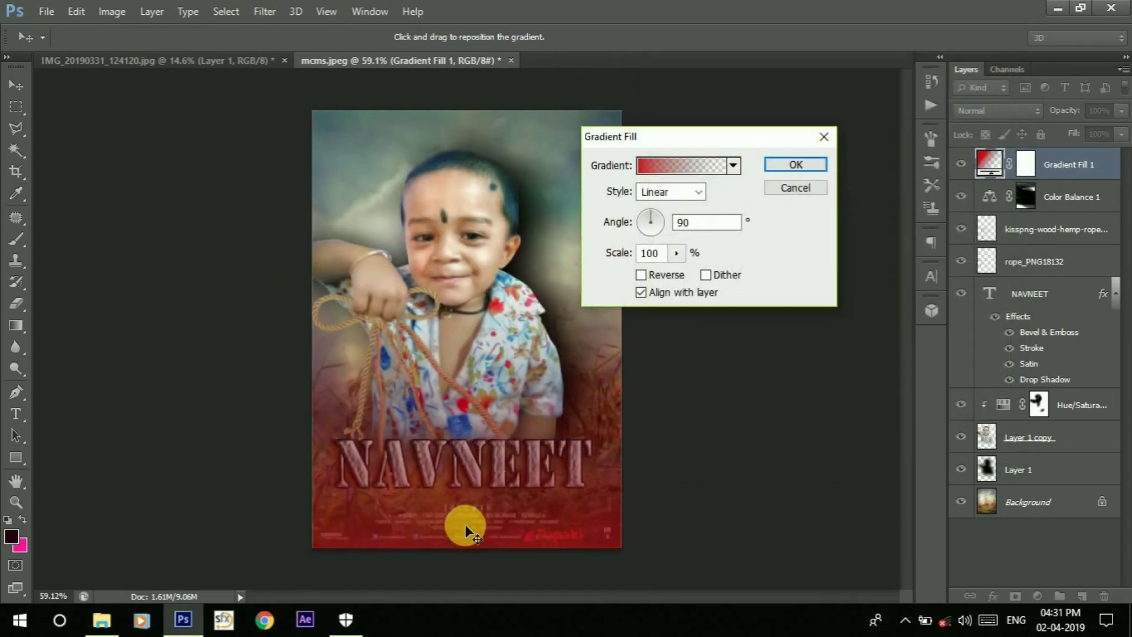
drag(653, 214, 661, 221)
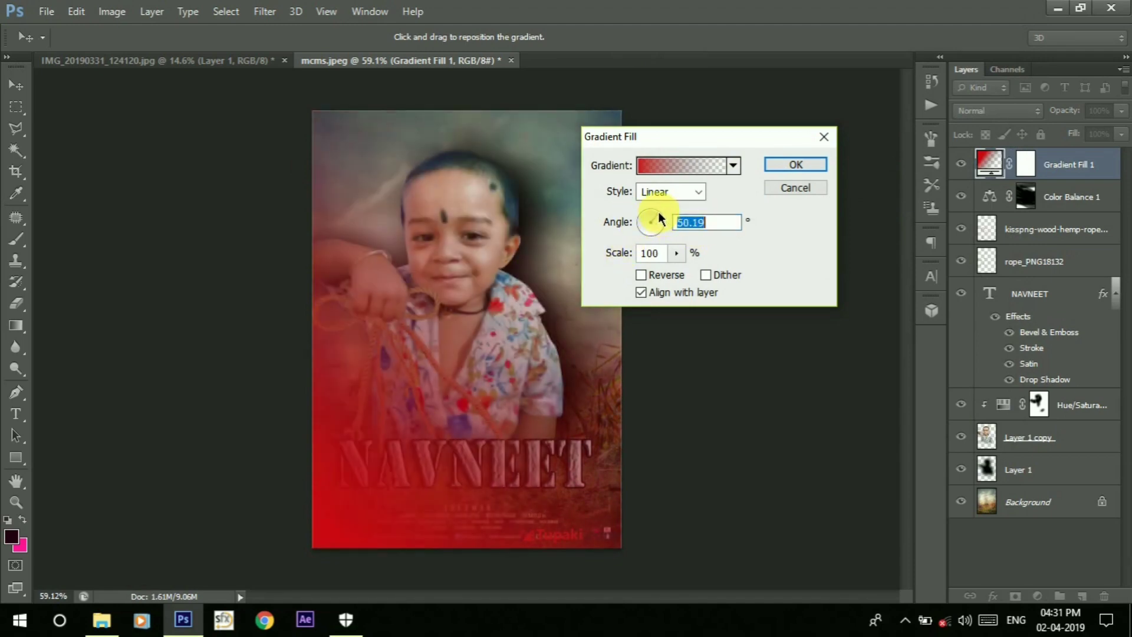
click(796, 165)
Paint the gradient mask over the title with a 164 px brush, then undo the strokes.
click(1027, 168)
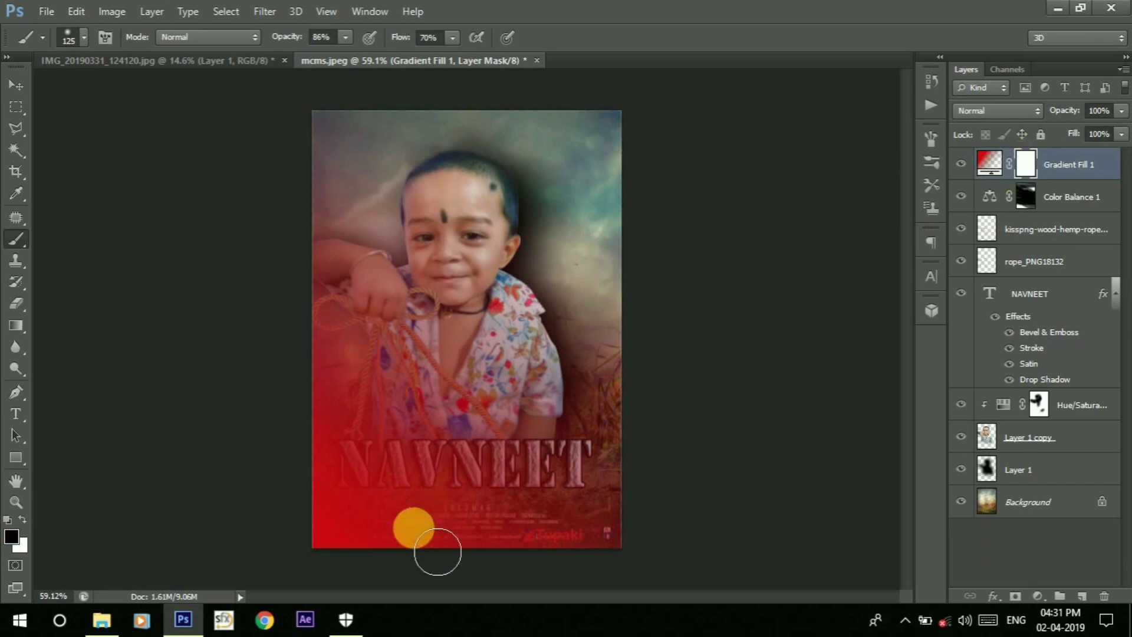
drag(460, 462, 389, 487)
right_click(360, 466)
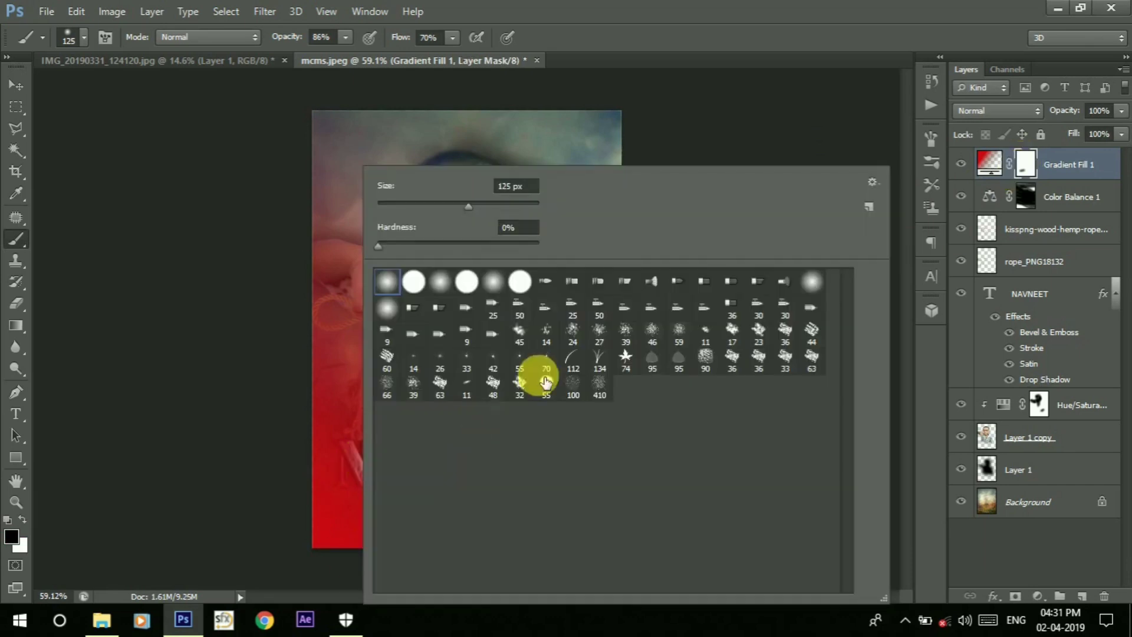
mouse_move(480, 208)
mouse_down()
mouse_move(491, 209)
mouse_move(616, 492)
mouse_move(464, 529)
mouse_move(641, 495)
mouse_move(448, 589)
mouse_move(402, 497)
mouse_move(407, 412)
mouse_move(518, 412)
mouse_move(483, 295)
mouse_move(497, 335)
mouse_up()
key(Return)
key(ctrl+alt+z)
key(ctrl+alt+z)
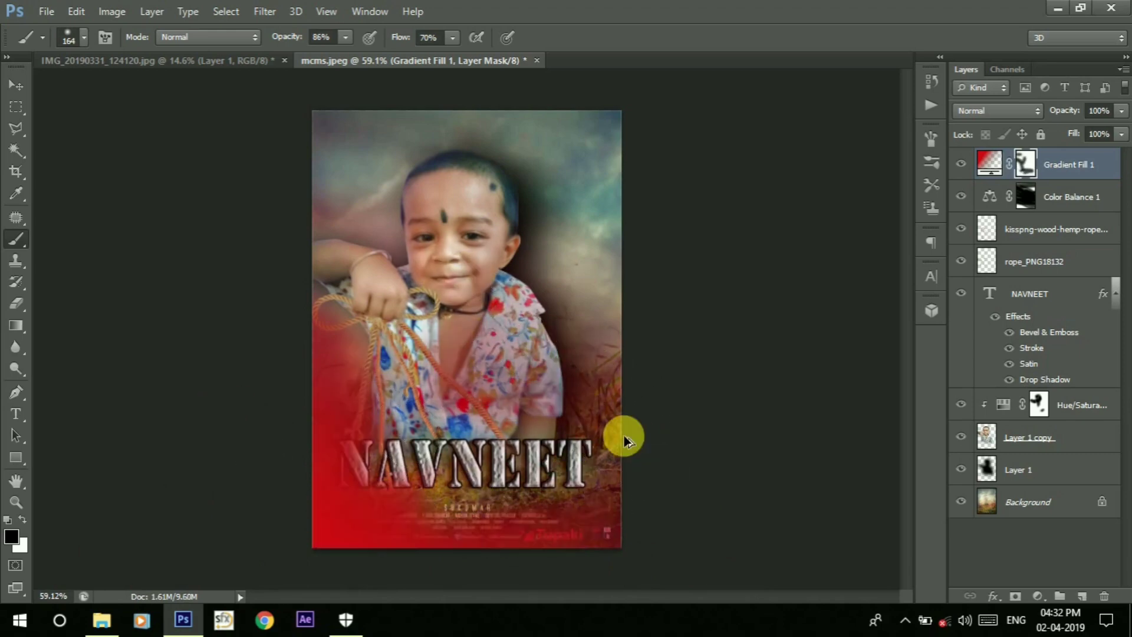
key(ctrl+alt+z)
key(ctrl+alt+z)
key(ctrl+alt+z)
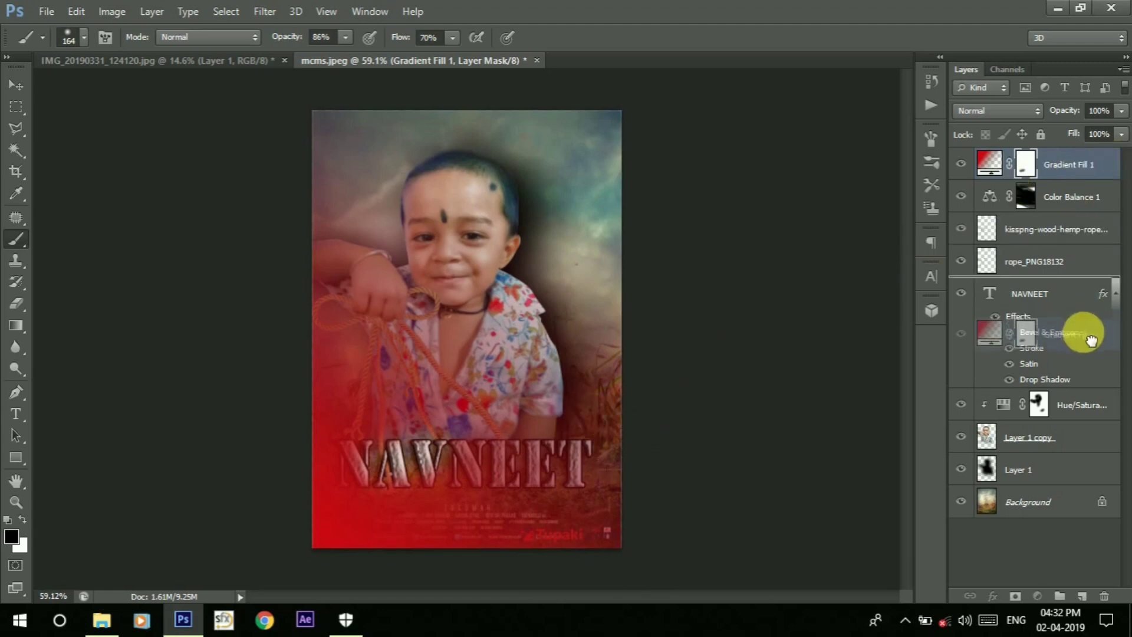
Move Gradient Fill 1 just above Background and lower its opacity to 43%.
drag(1079, 165, 1080, 484)
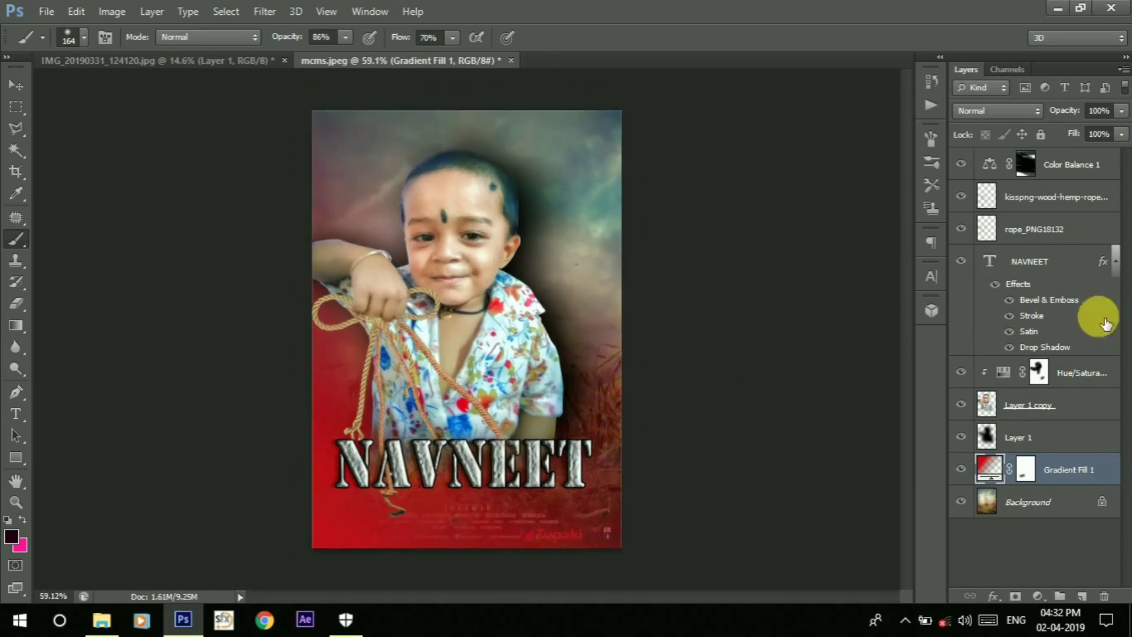
drag(1064, 110, 1037, 129)
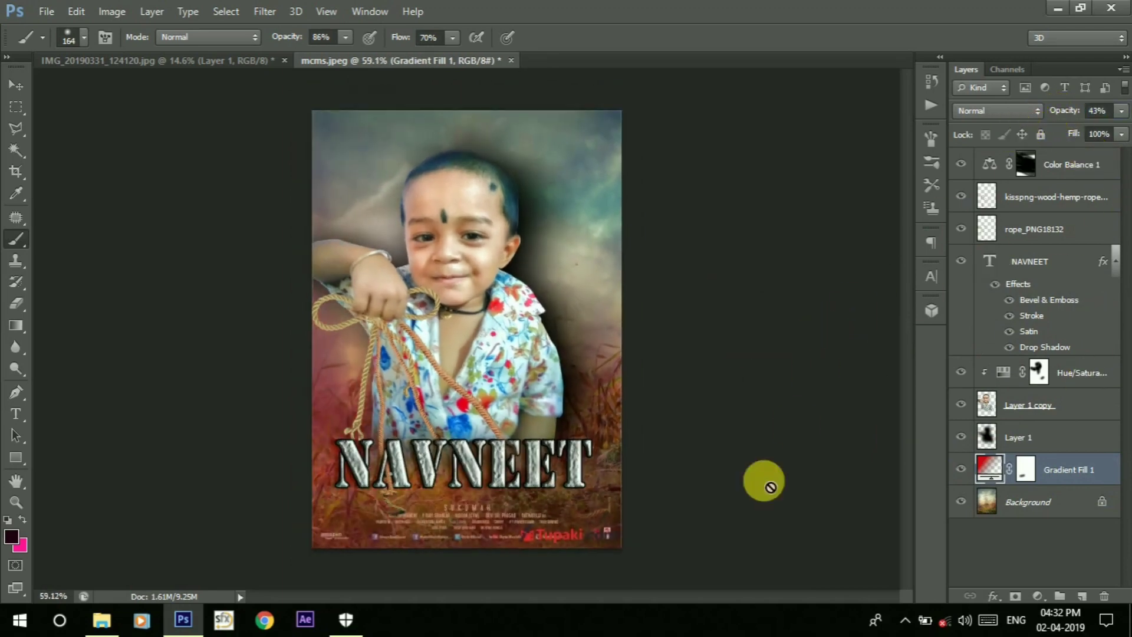
scroll(763, 480, up, 1)
scroll(516, 487, up, 1)
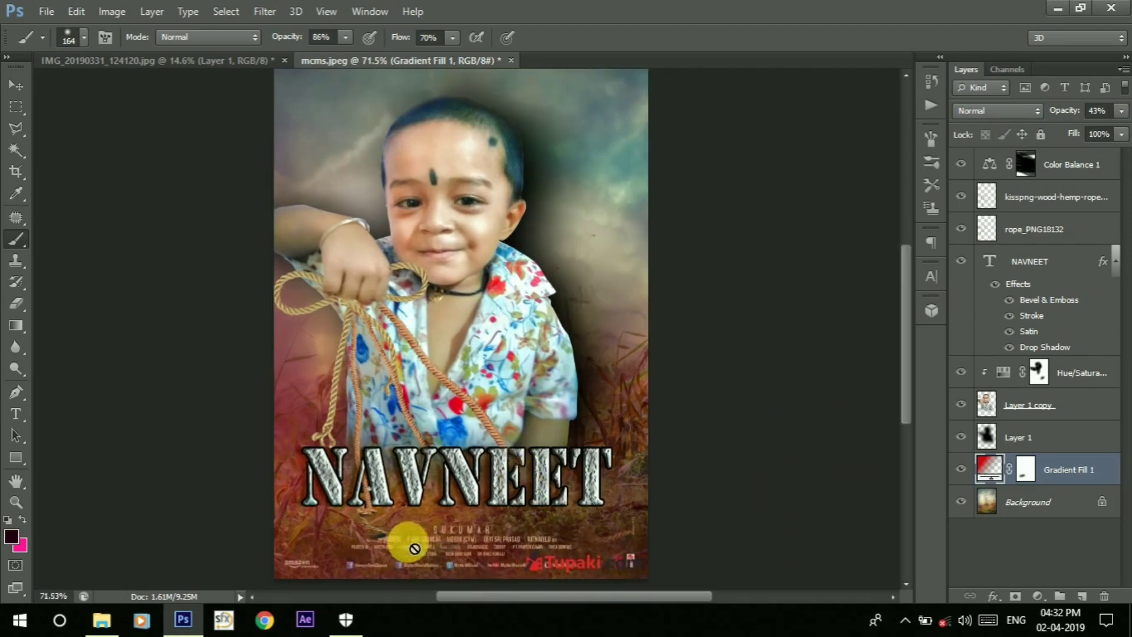
Mask the red tint off the bottom strip and arm, then select layers up to Color Balance 1.
click(1025, 469)
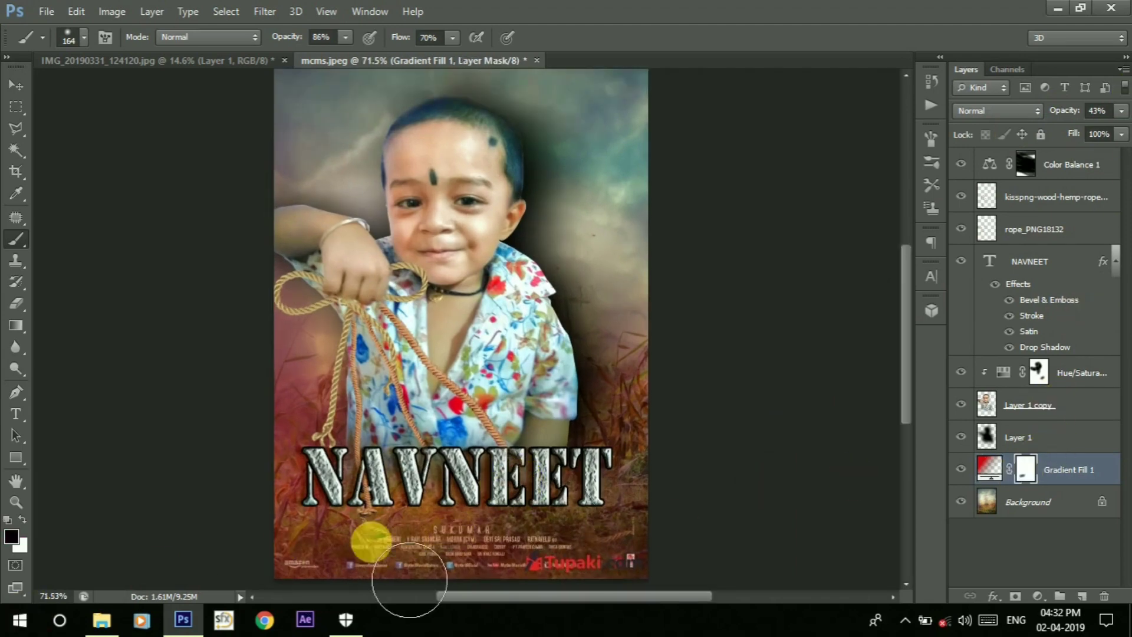
drag(675, 587, 246, 625)
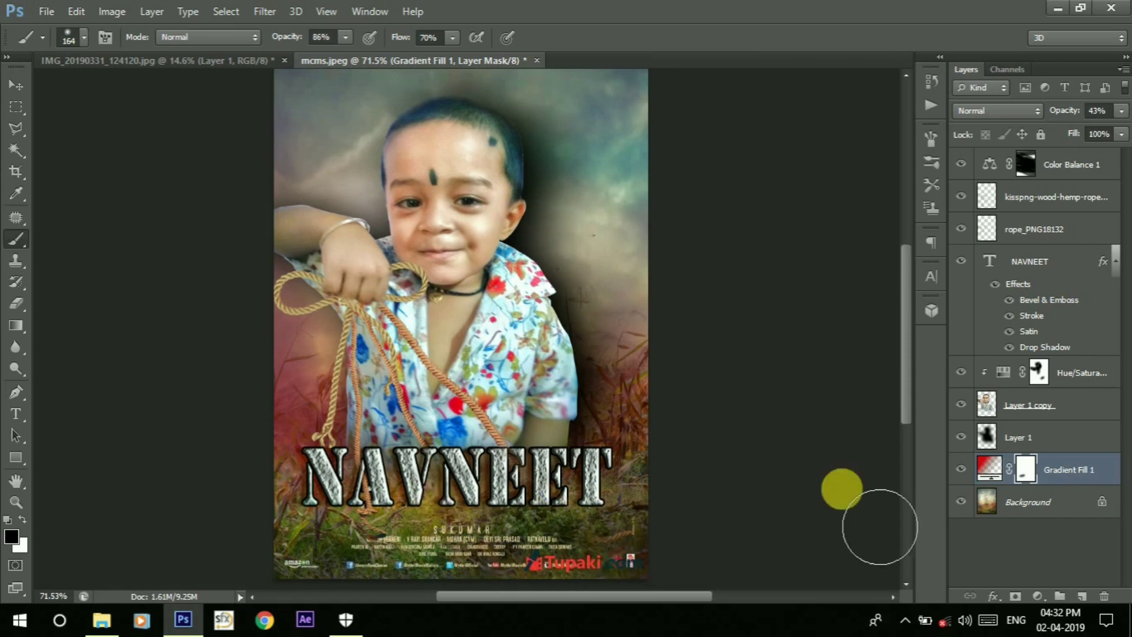
drag(497, 154, 685, 447)
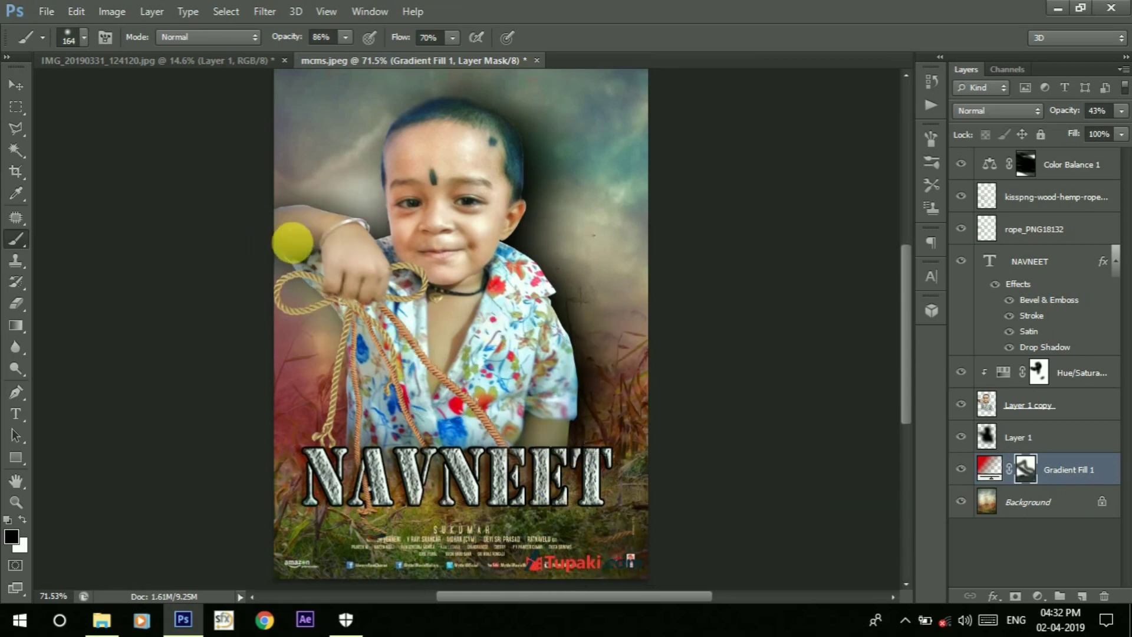
scroll(540, 367, down, 2)
drag(540, 367, 566, 384)
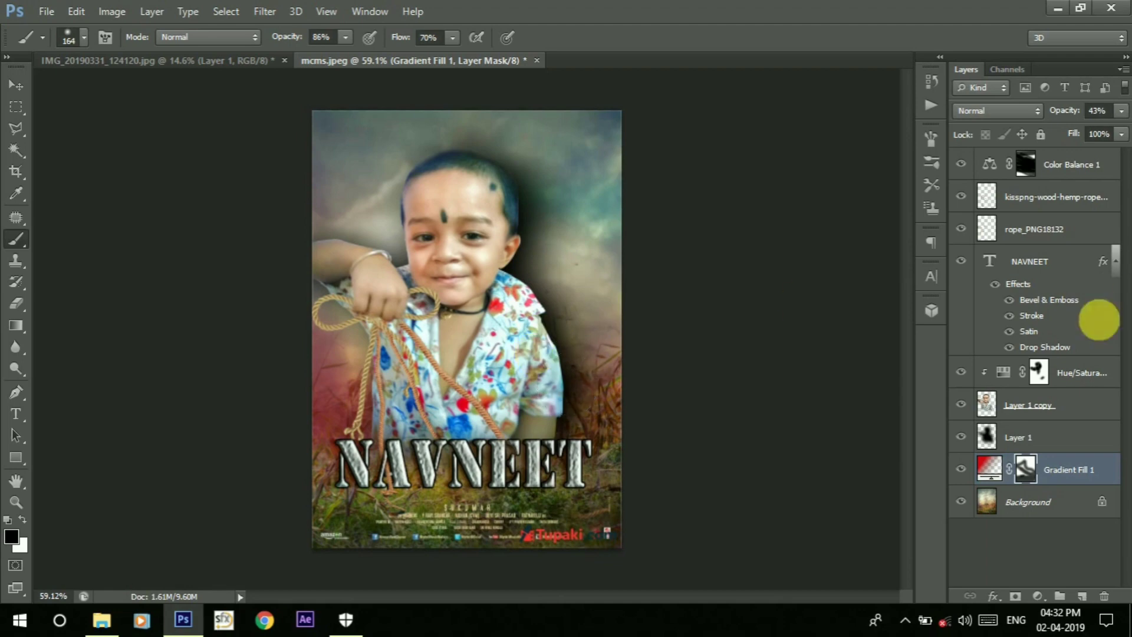
click(1070, 171)
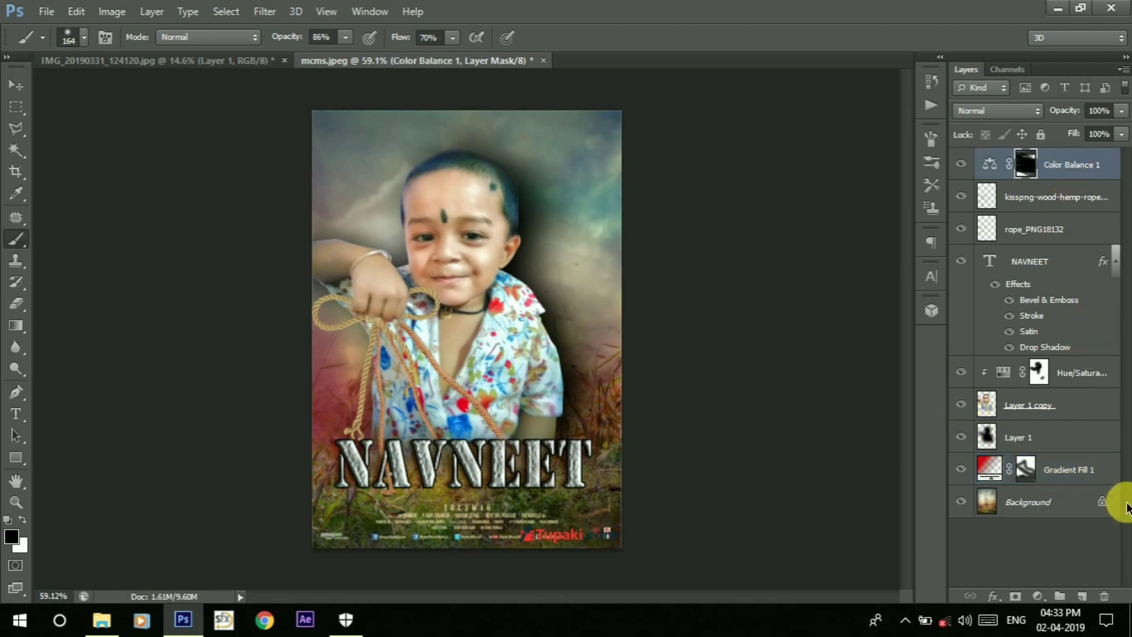
shift+click(1090, 466)
Merge the selected layers into one Color Balance 1 layer and tilt it about 0.4°.
right_click(1060, 479)
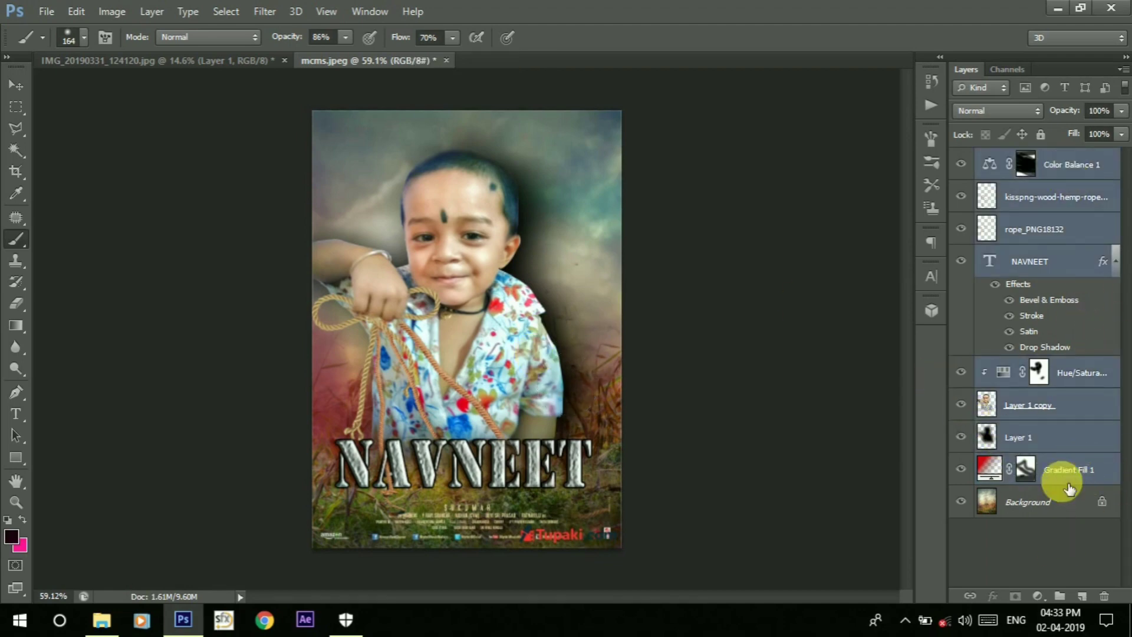
click(766, 425)
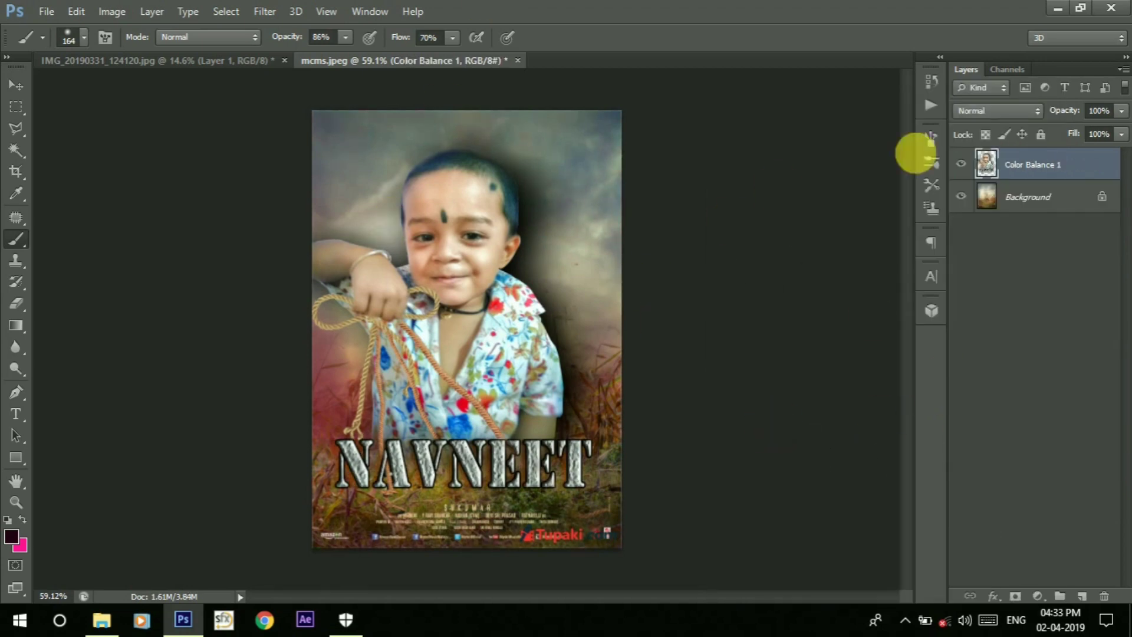
key(ctrl+t)
drag(623, 117, 654, 124)
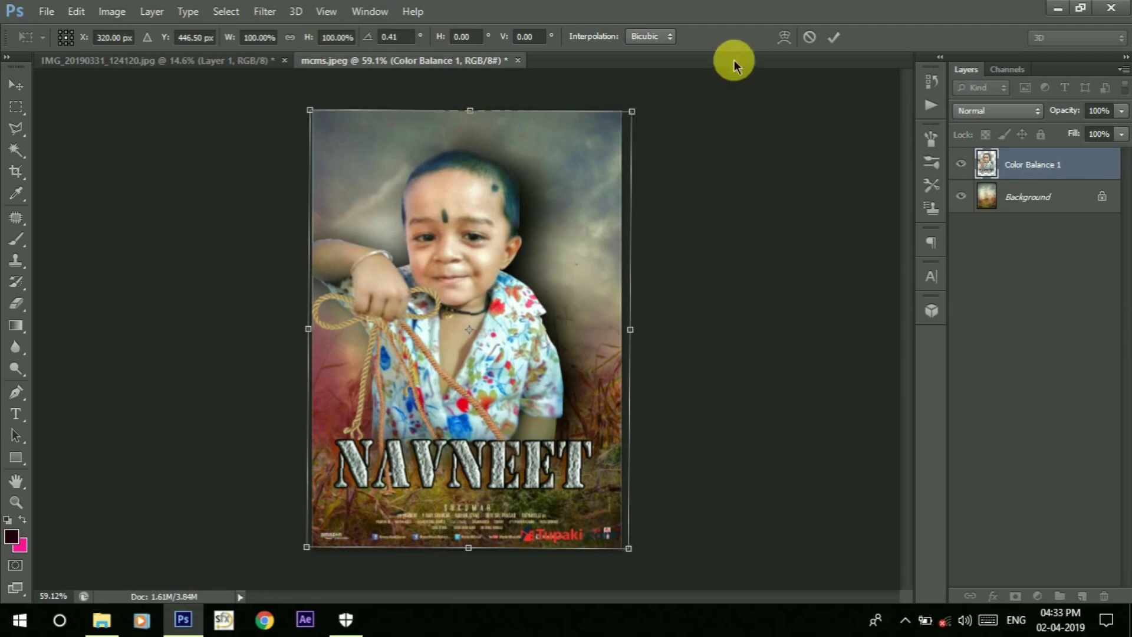
Warp the merged image, lifting the top edge, rope area and lower corners, and commit.
click(784, 37)
mouse_move(425, 111)
mouse_down()
mouse_move(426, 88)
mouse_move(505, 101)
mouse_move(505, 126)
mouse_up()
drag(505, 260, 511, 271)
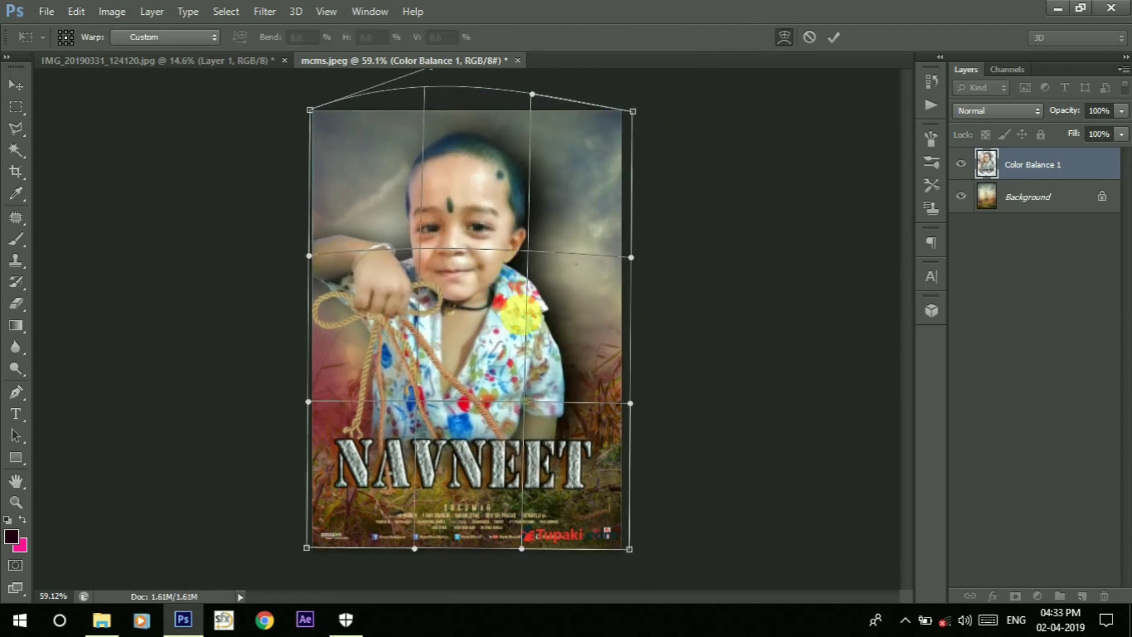
drag(557, 428, 561, 435)
drag(365, 405, 360, 377)
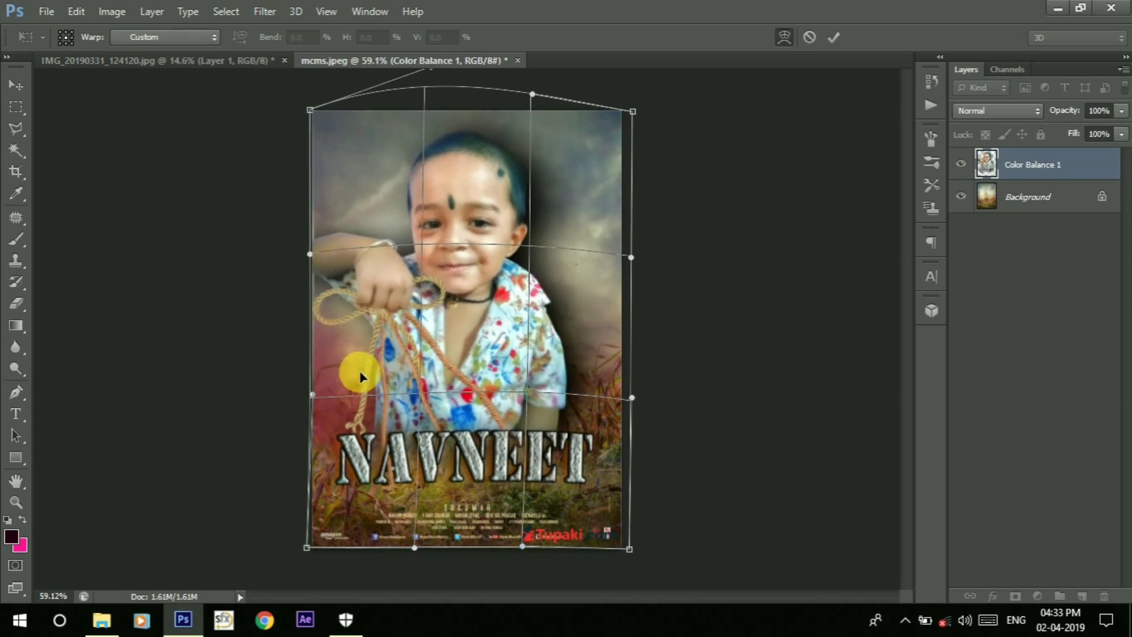
drag(599, 487, 597, 481)
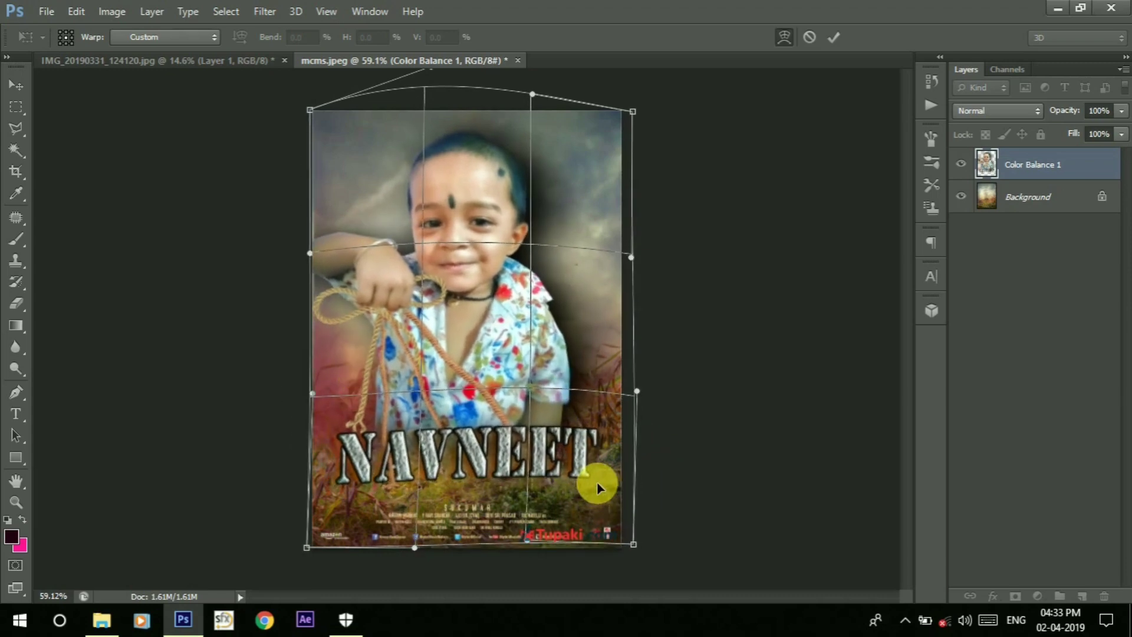
scroll(619, 446, up, 1)
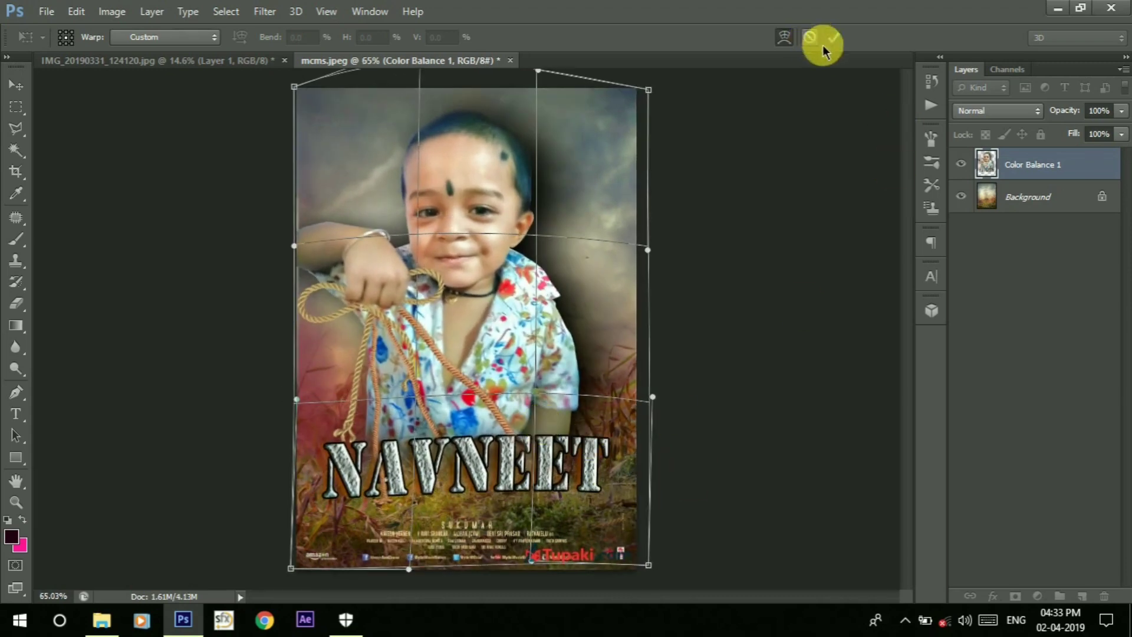
key(Return)
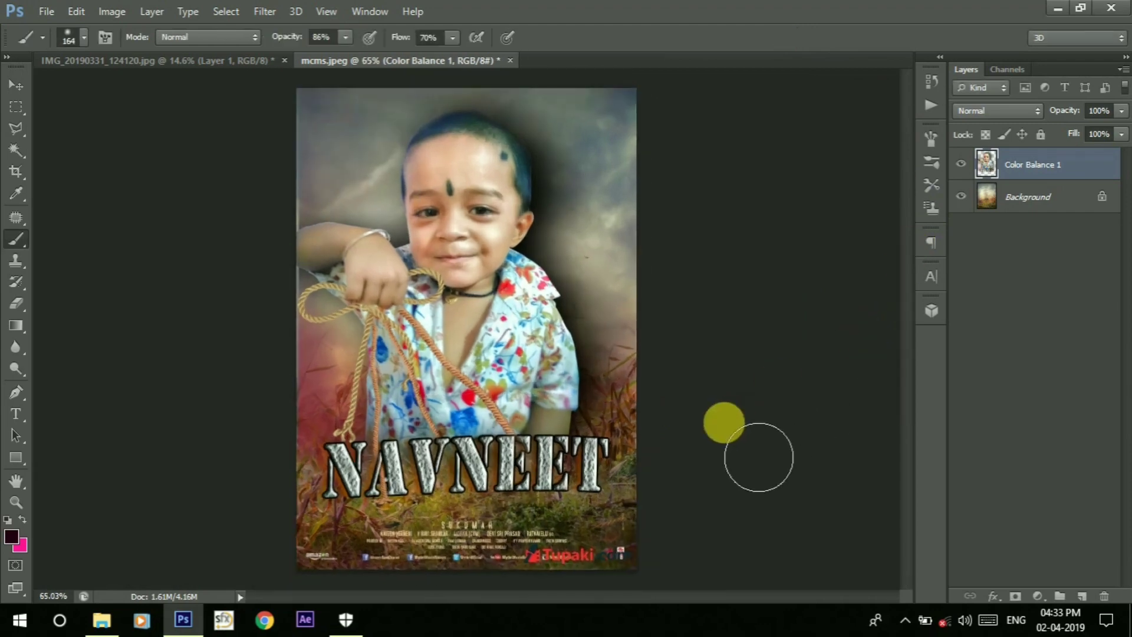
scroll(724, 423, up, 1)
scroll(723, 423, down, 1)
scroll(723, 423, down, 1)
scroll(766, 423, down, 1)
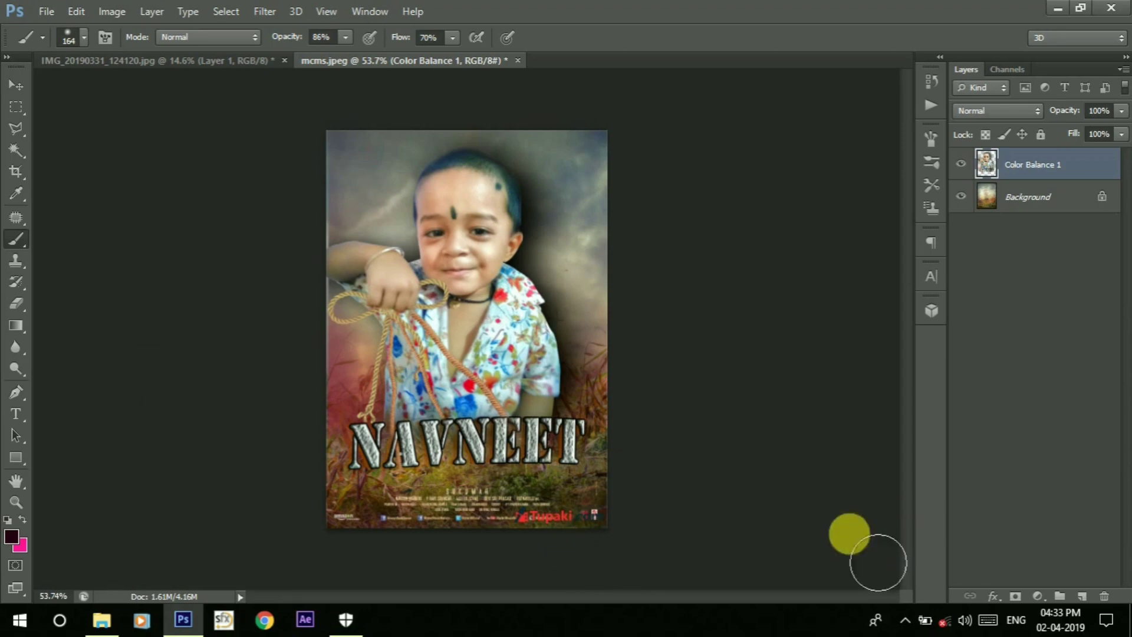
Save the poster to the Desktop as mcms.jpg in JPEG format.
click(47, 11)
click(78, 211)
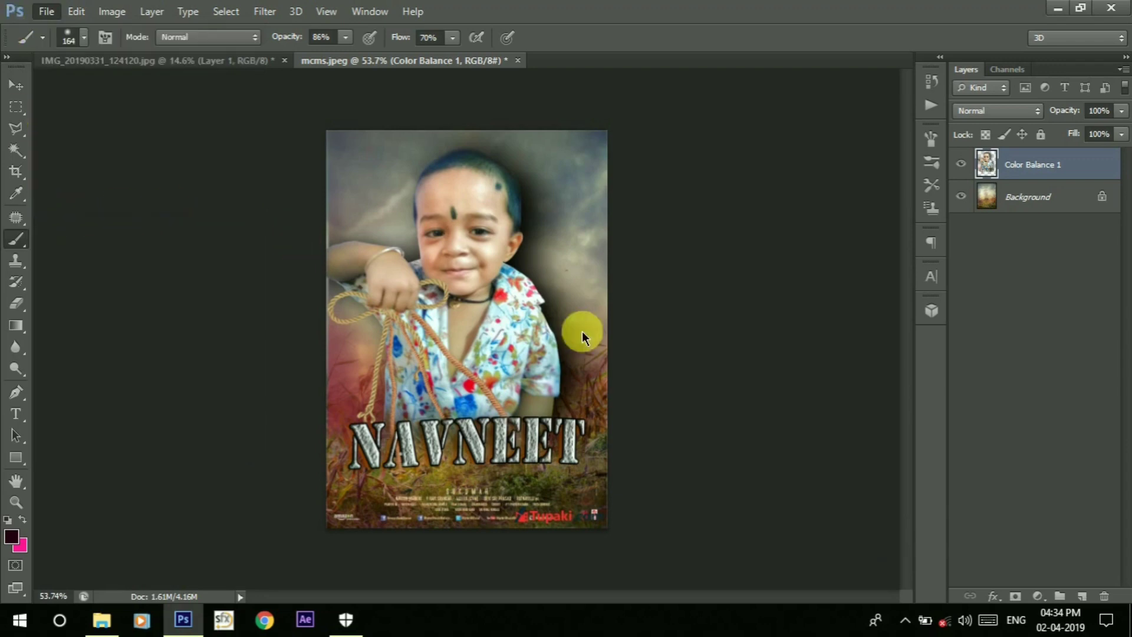
click(588, 349)
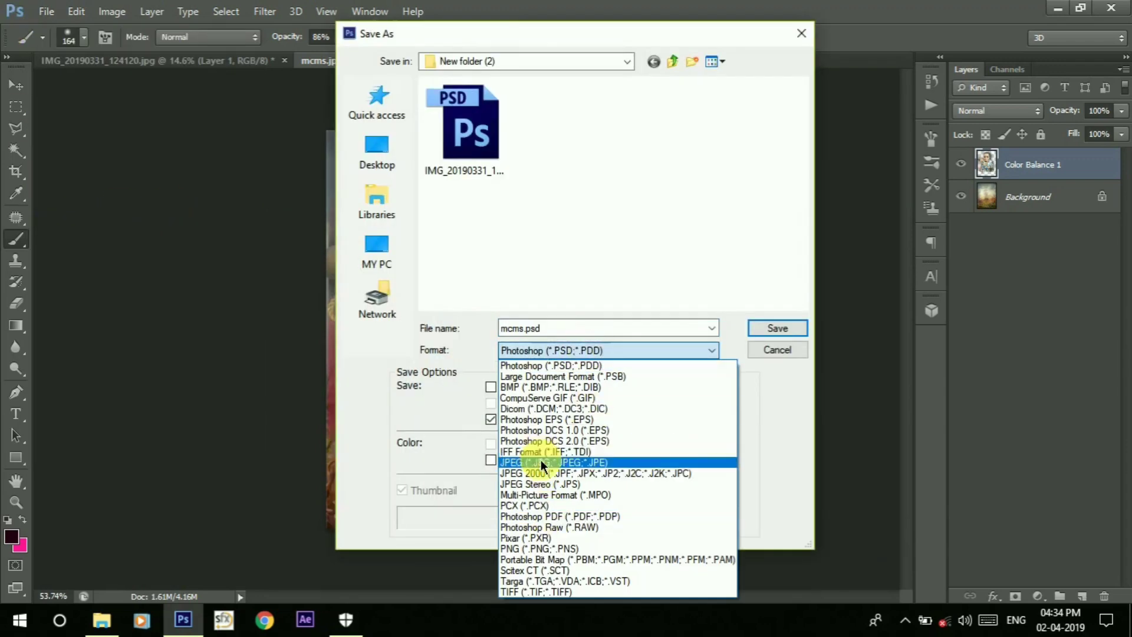
click(544, 462)
click(377, 152)
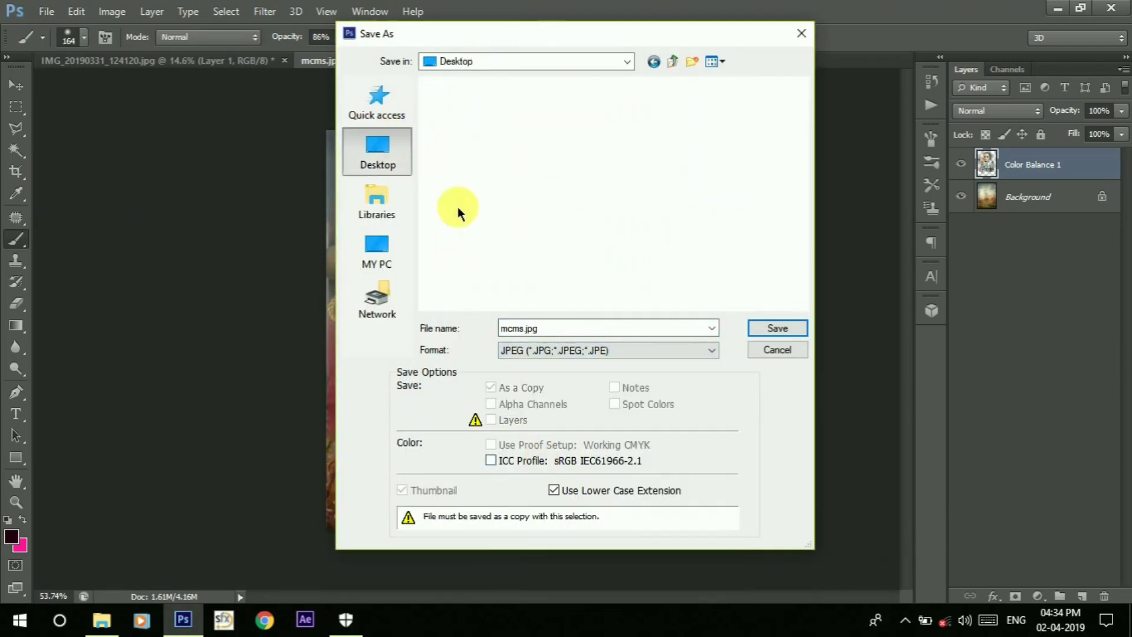
click(748, 329)
key(Return)
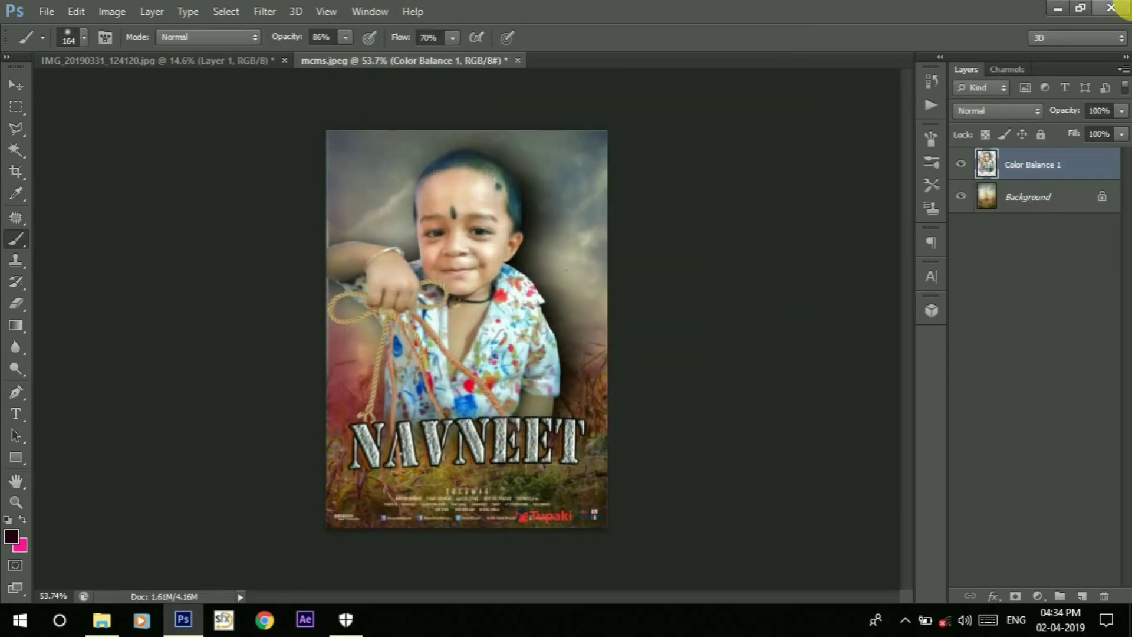
Quit Photoshop, discarding changes to the open documents.
click(1111, 8)
click(596, 236)
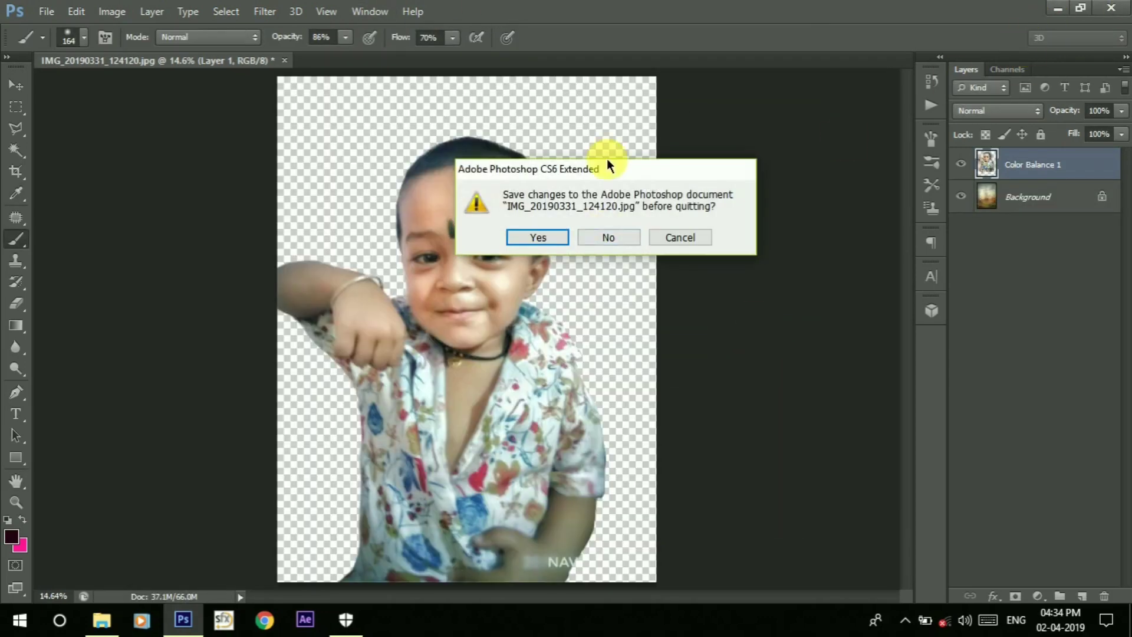
click(603, 235)
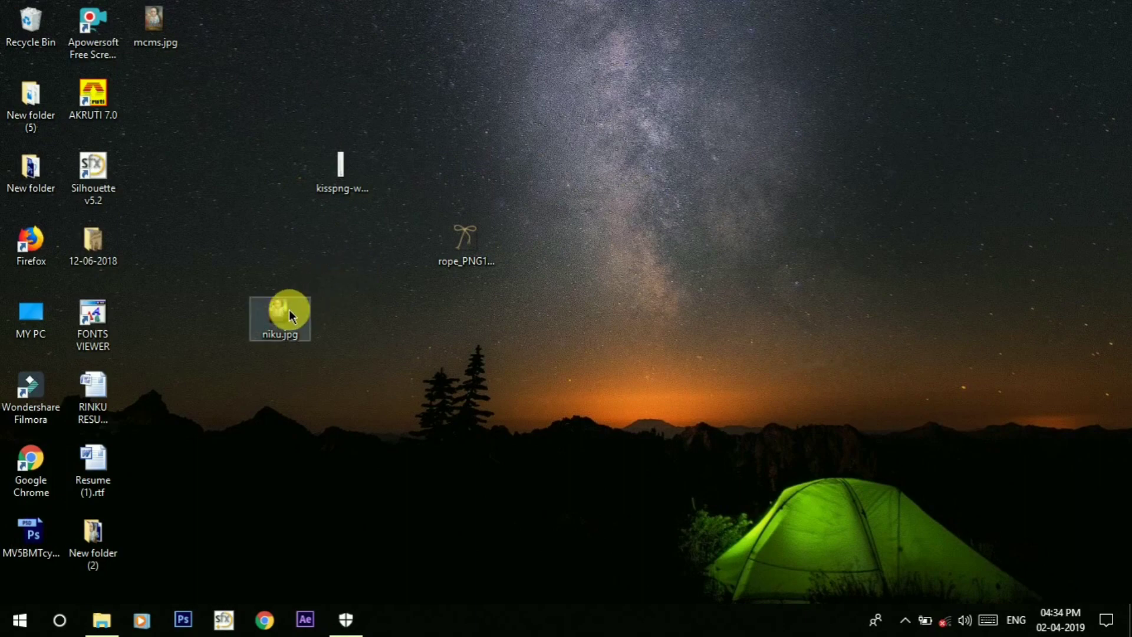
Open niku.jpg and then the saved mcms.jpg from the desktop.
click(289, 310)
double_click(289, 310)
click(750, 306)
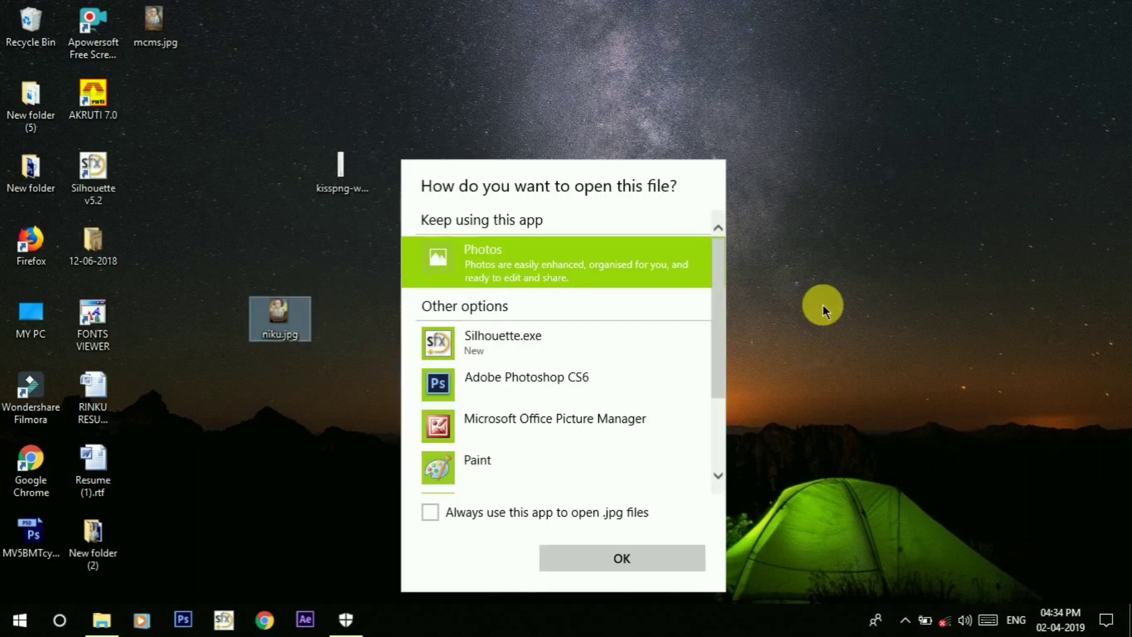
click(153, 21)
double_click(153, 22)
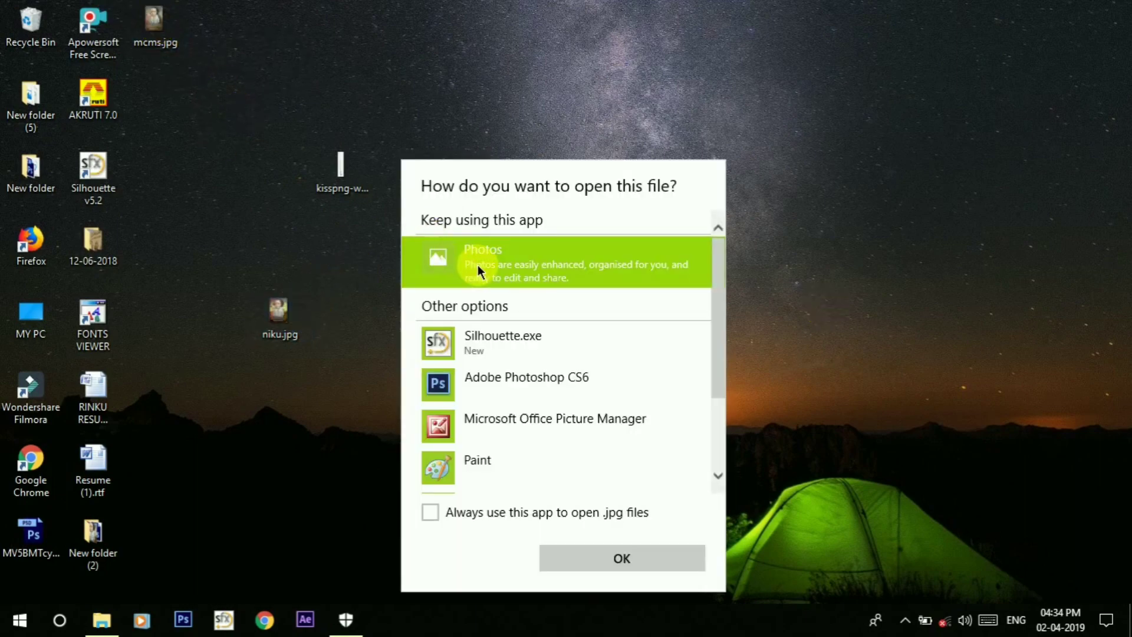
View niku.jpg, then the finished mcms.jpg poster, in Windows Photos, closing each viewer afterward.
click(543, 564)
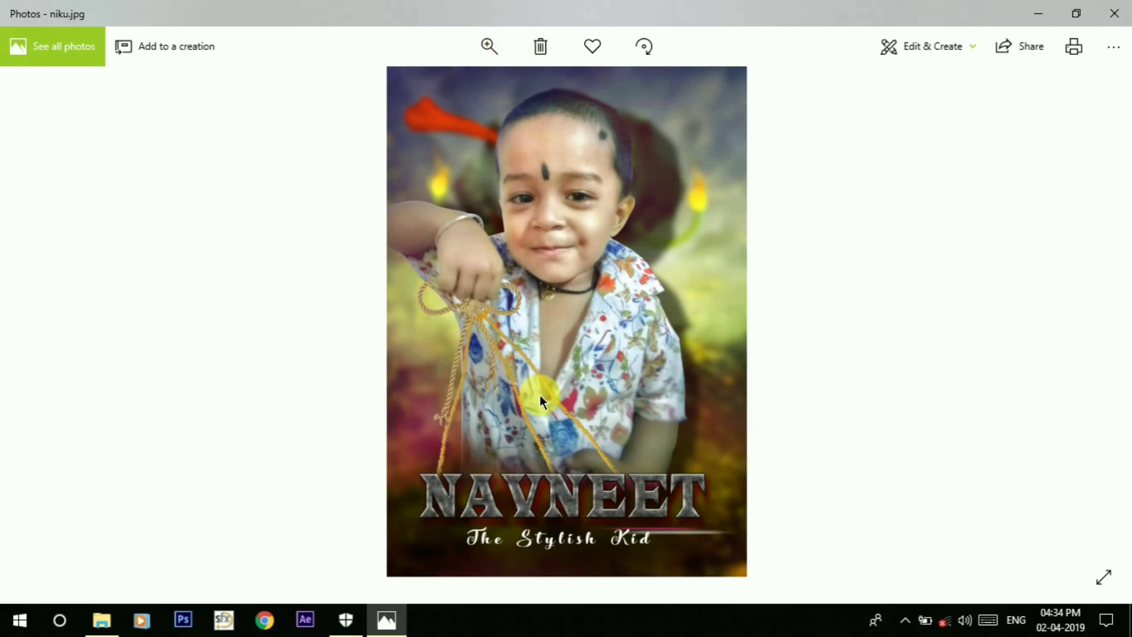
click(1114, 13)
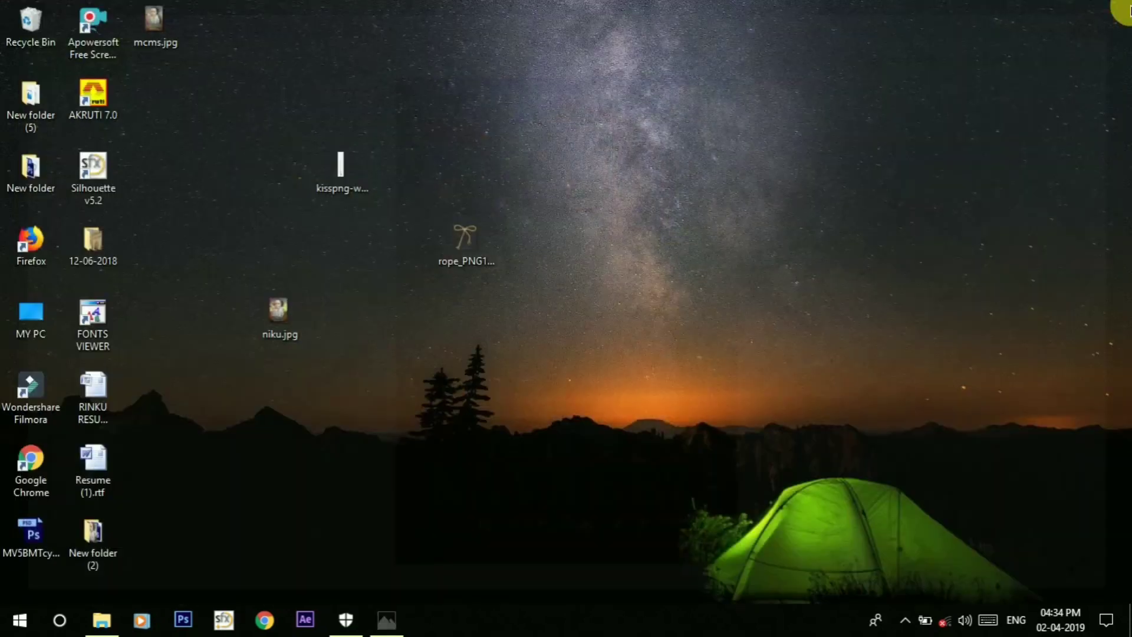
double_click(154, 22)
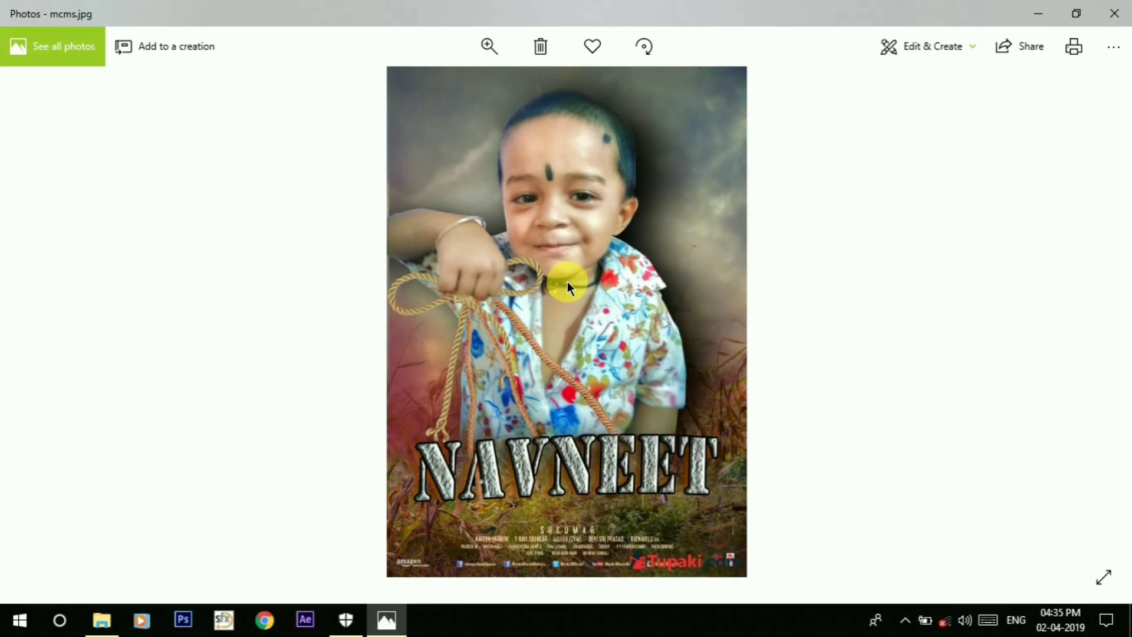
click(1113, 13)
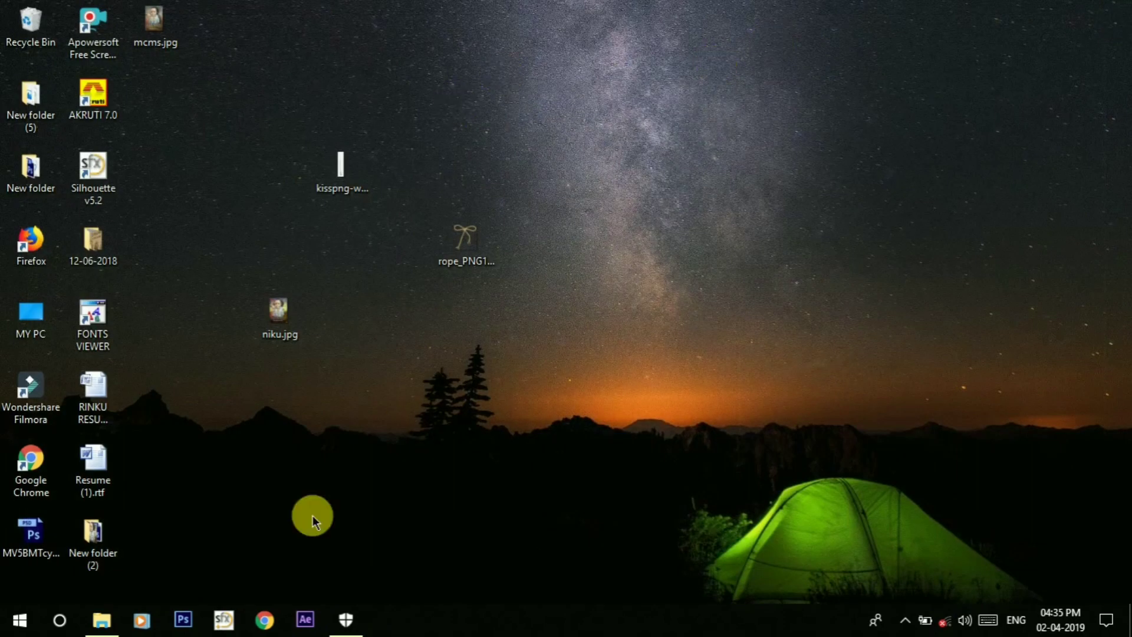